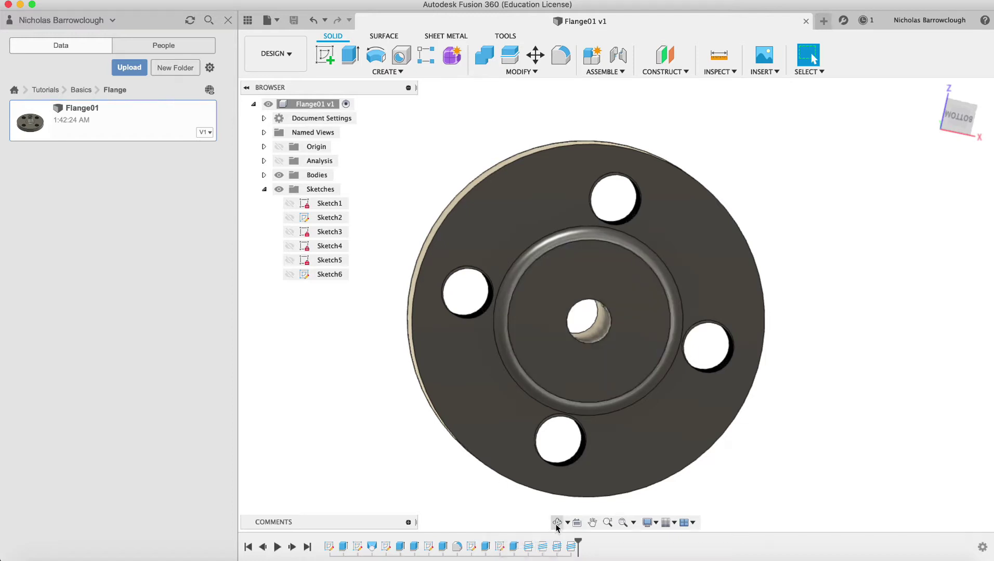
# Orbit Flange01 from its underside to an oblique top view of the hub and bolt holes.
pyautogui.click(556, 523)
pyautogui.moveTo(539, 259); pyautogui.dragTo(728, 312)
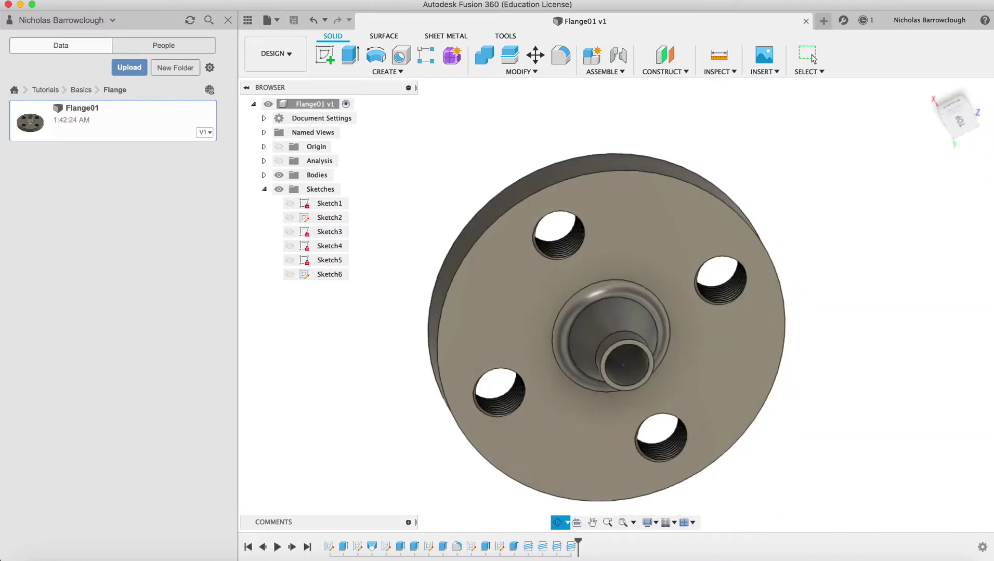
pyautogui.moveTo(656, 364); pyautogui.dragTo(639, 307)
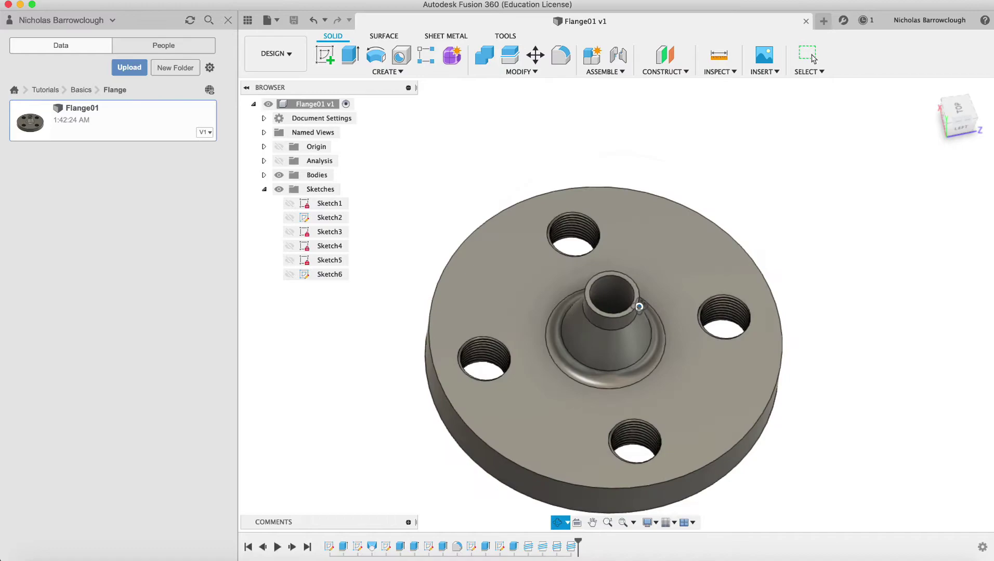
# Review the DIN 2633 flange drawing in Safari, then orbit Flange01 to a side view in Fusion 360.
pyautogui.click(194, 559)
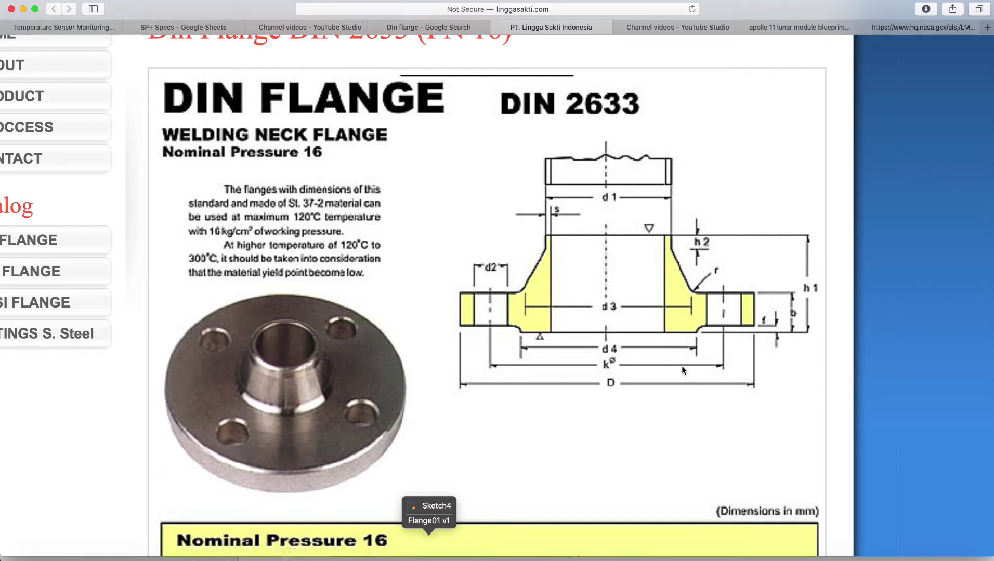
pyautogui.scroll(-5, 685, 399)
pyautogui.scroll(4, 684, 399)
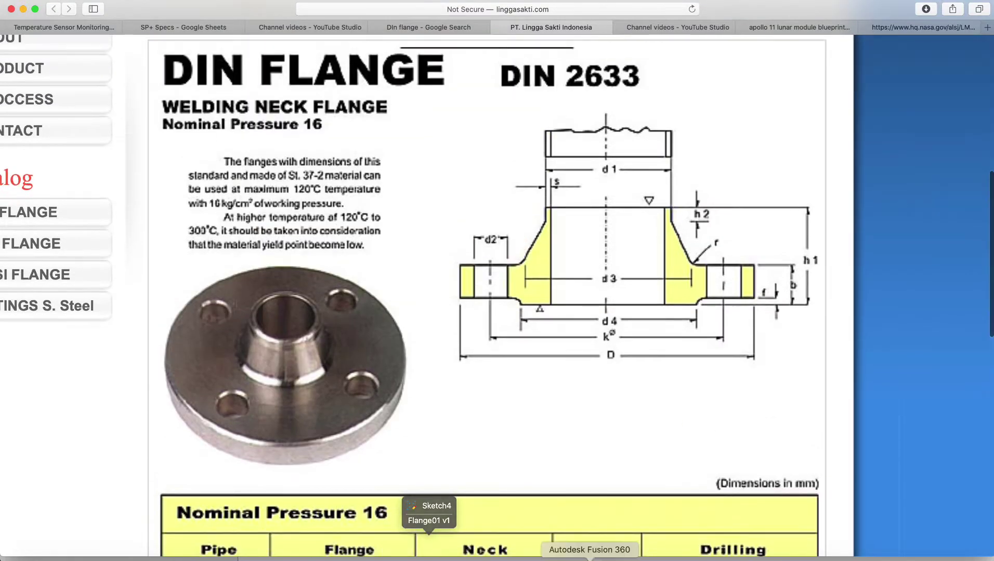
pyautogui.click(590, 559)
pyautogui.moveTo(680, 327); pyautogui.dragTo(516, 333)
# Create a new blank design from the File menu.
pyautogui.press('Escape')
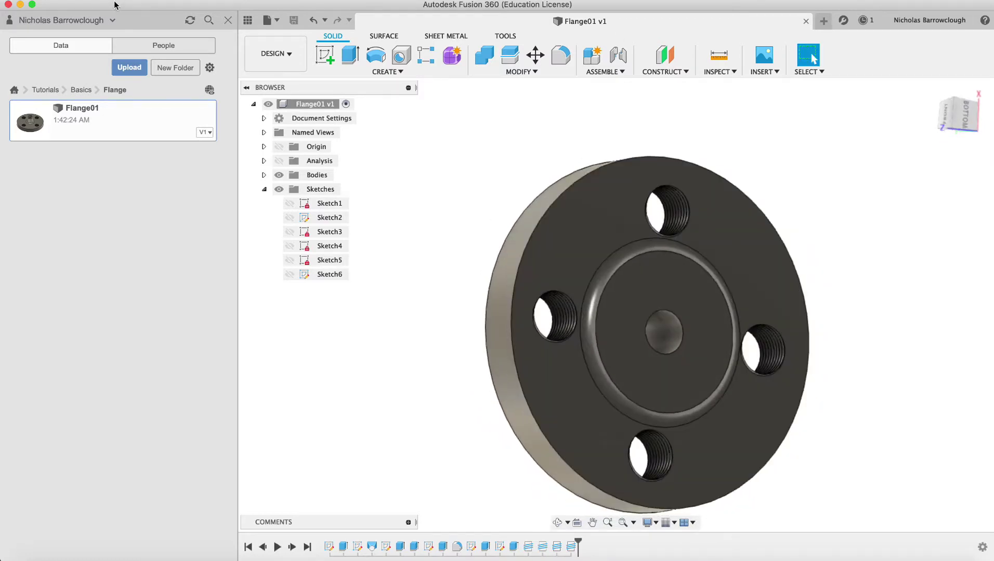
pyautogui.click(93, 1)
pyautogui.click(92, 6)
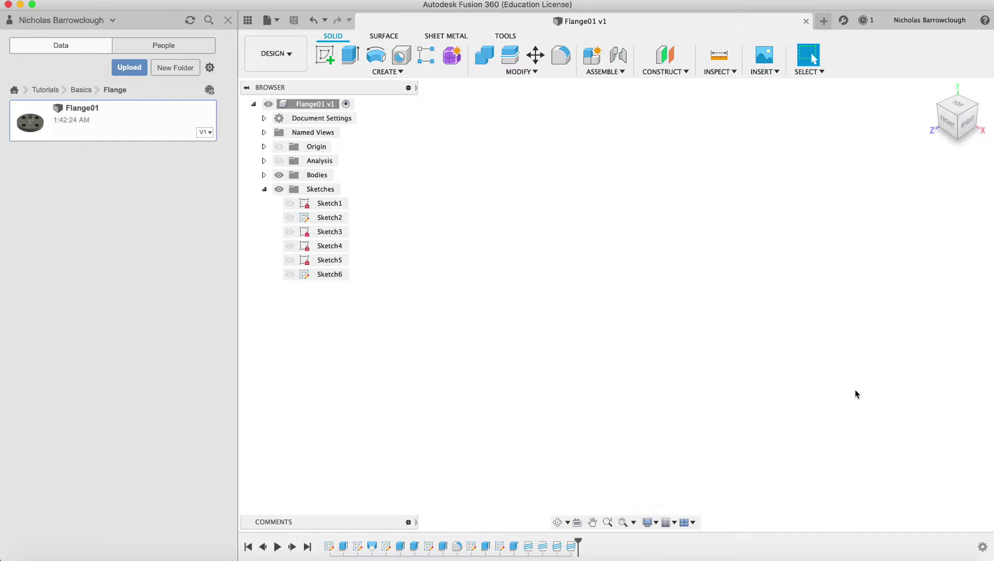
pyautogui.click(502, 36)
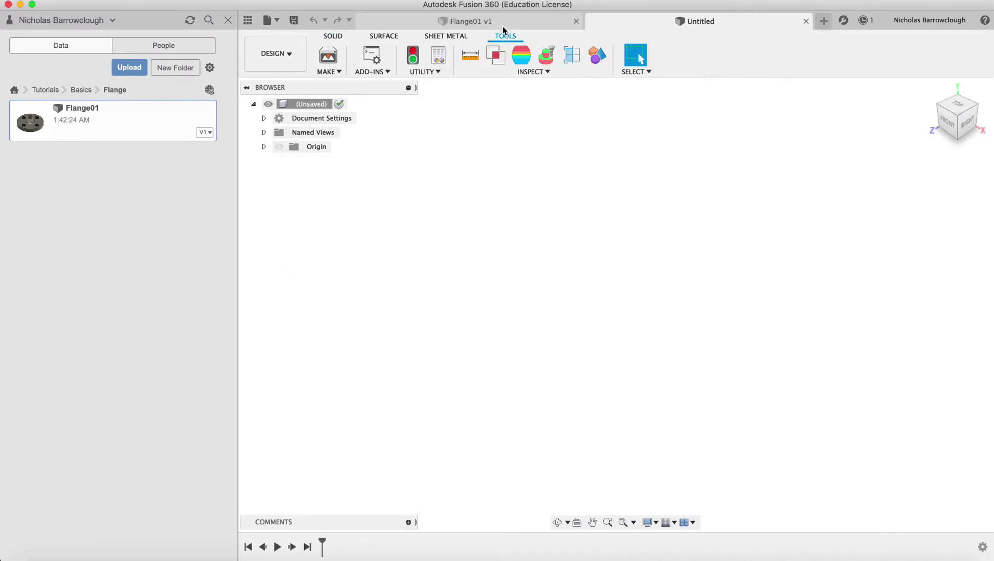
pyautogui.click(327, 35)
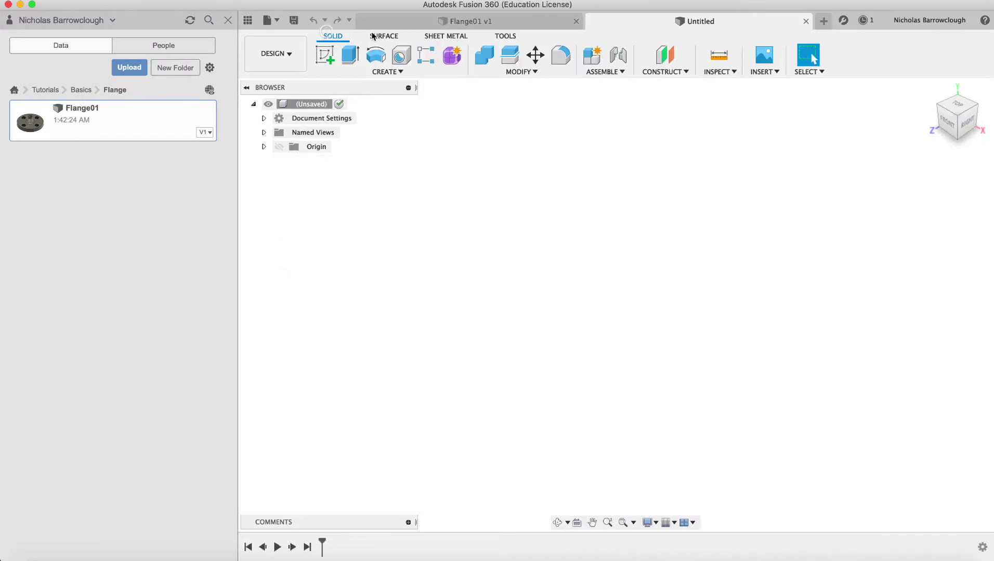
# Check Flange01's inner ring edge radius of 24.204 mm, then return to the Untitled design.
pyautogui.click(458, 21)
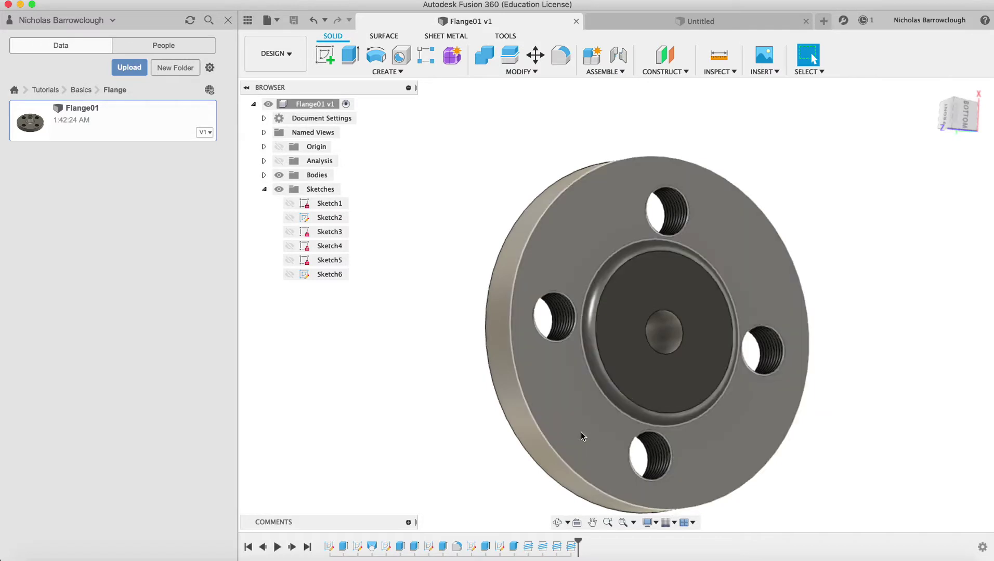
pyautogui.click(596, 385)
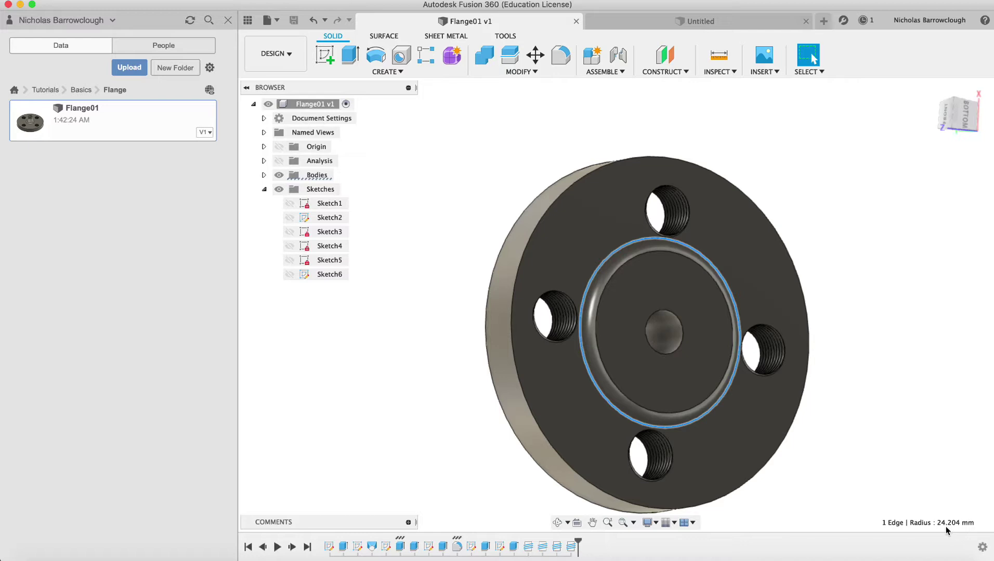
pyautogui.click(559, 522)
pyautogui.moveTo(622, 369)
pyautogui.mouseDown()
pyautogui.moveTo(586, 355)
pyautogui.moveTo(600, 373)
pyautogui.mouseUp()
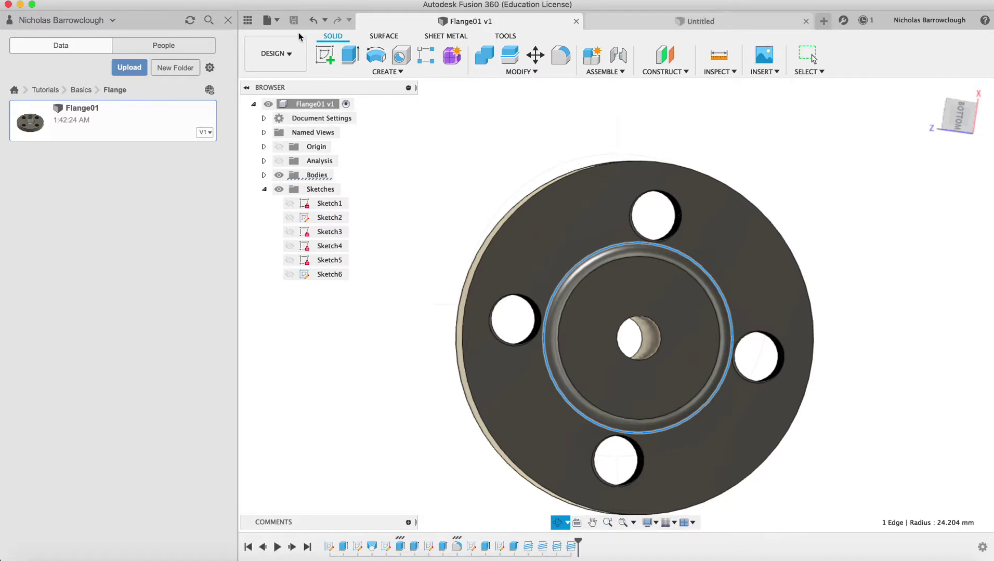
pyautogui.click(717, 25)
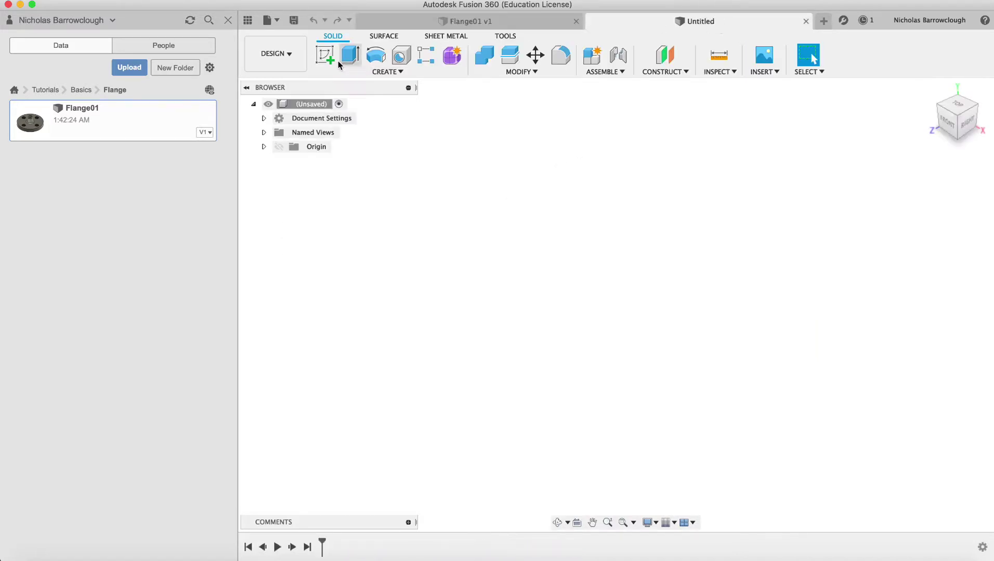
# Sketch on the bottom origin plane a 48 mm diameter circle centred at the origin.
pyautogui.click(325, 55)
pyautogui.click(630, 340)
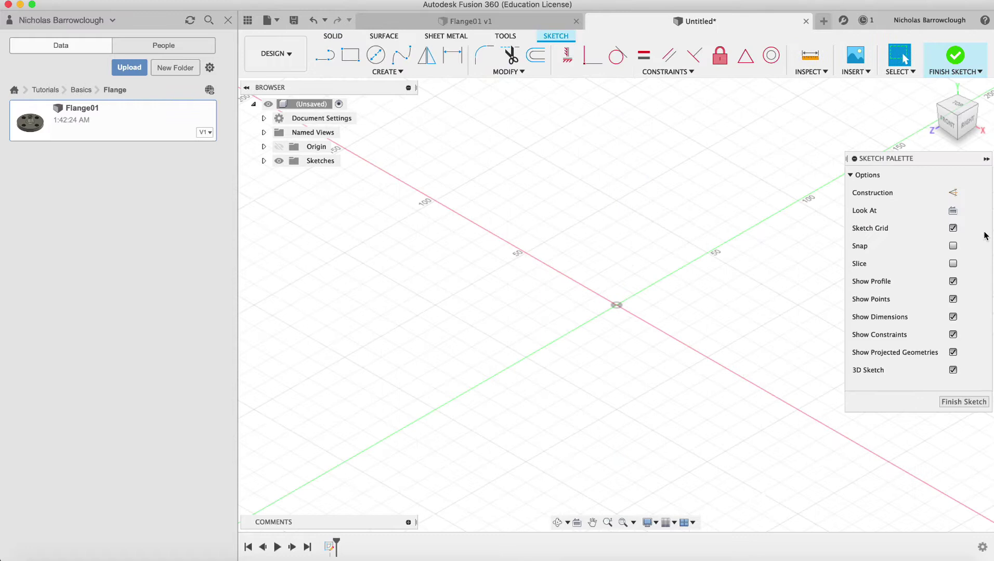
pyautogui.click(951, 212)
pyautogui.click(376, 56)
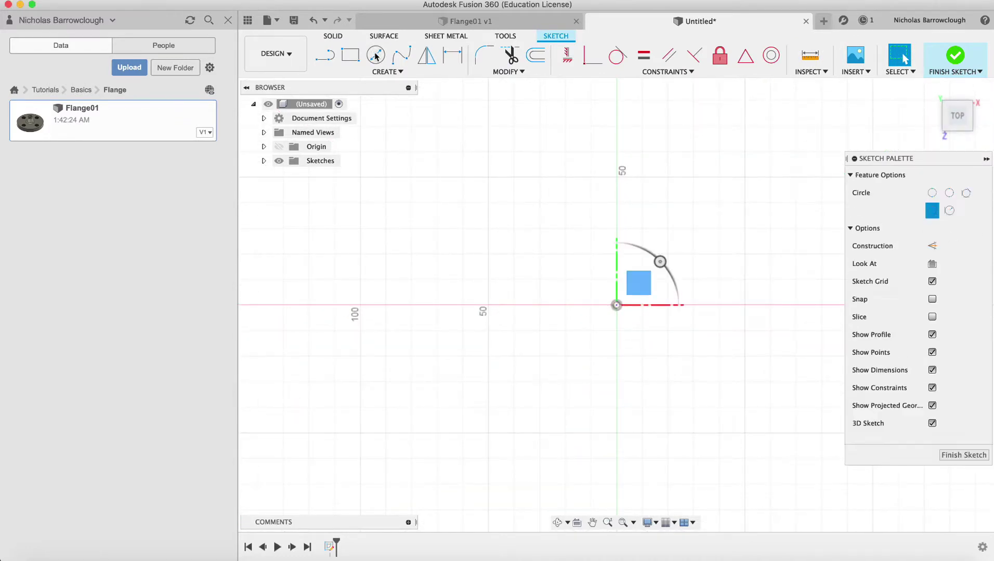
pyautogui.click(617, 306)
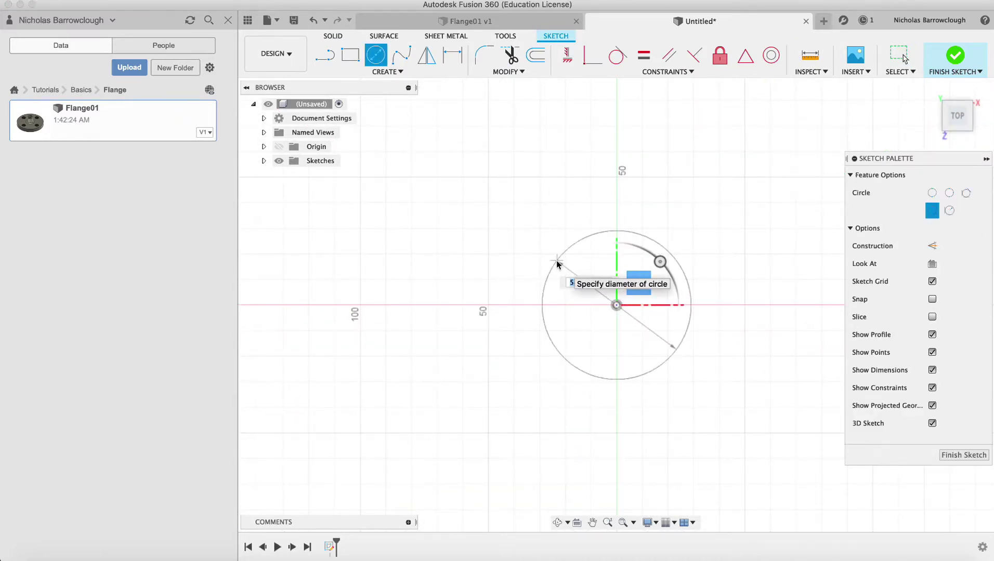
pyautogui.write('48')
pyautogui.press('Return')
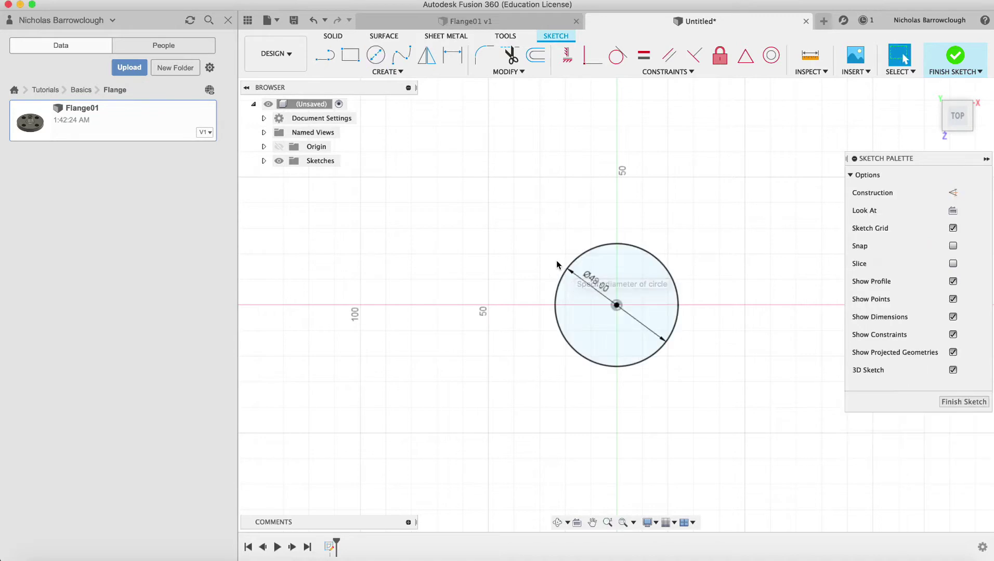
# Add a concentric 40 mm diameter circle at the origin and finish the sketch.
pyautogui.click(522, 20)
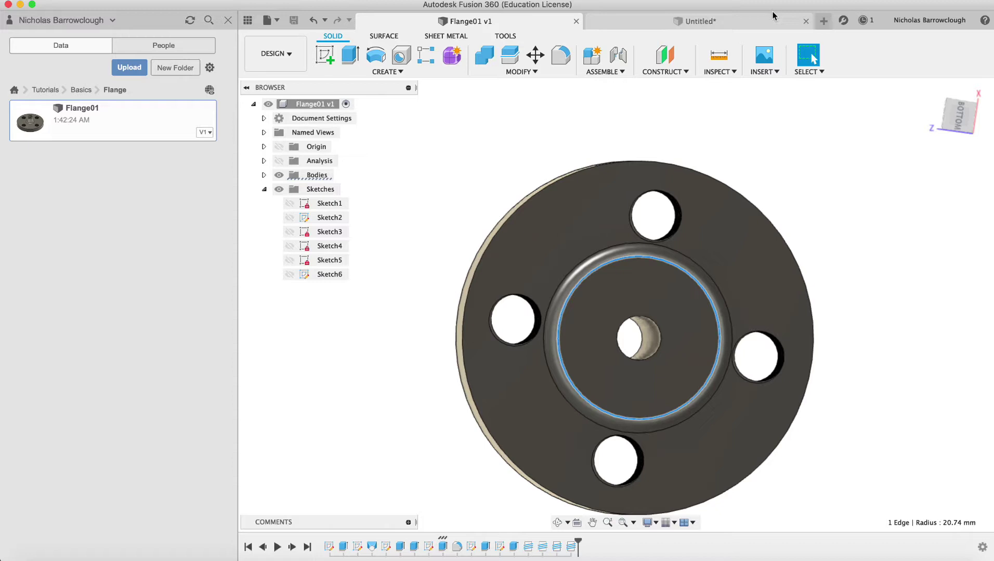
pyautogui.click(738, 21)
pyautogui.click(376, 55)
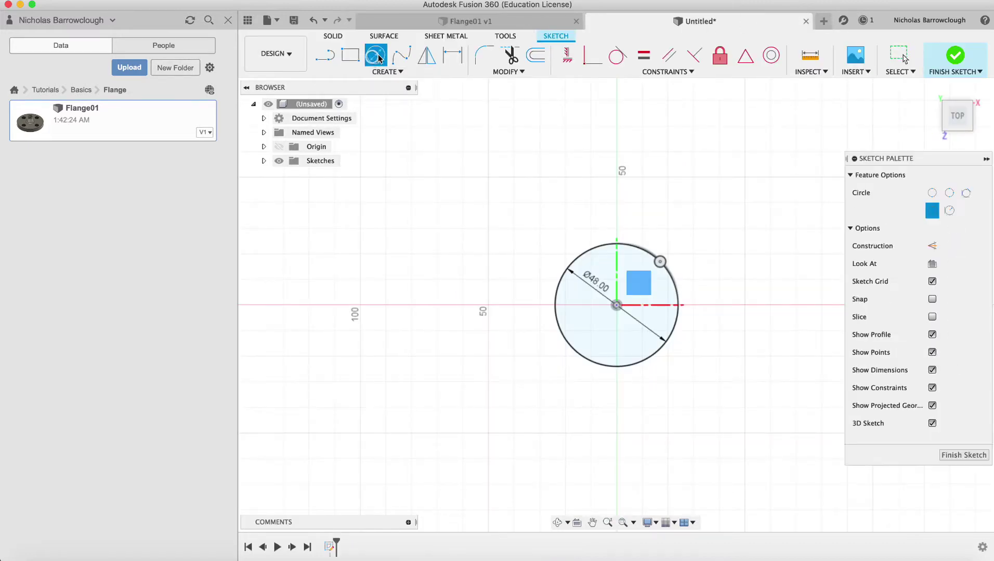
pyautogui.click(616, 306)
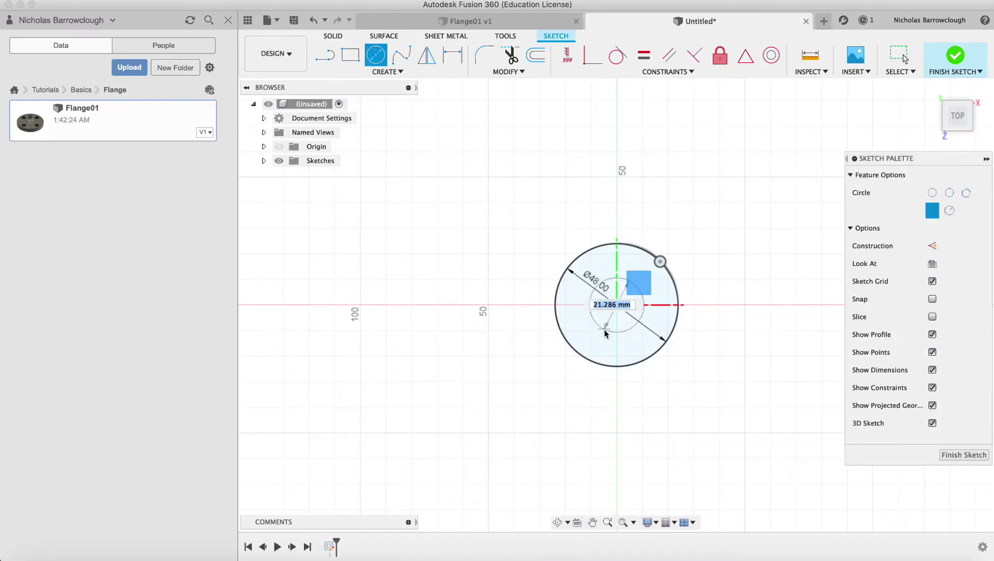
pyautogui.write('40')
pyautogui.press('Return')
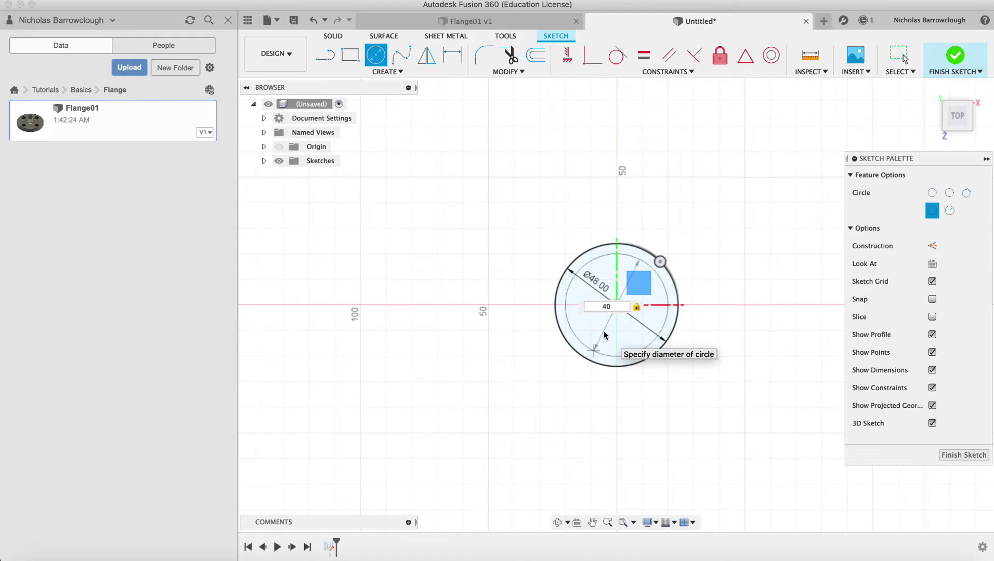
pyautogui.press('Escape')
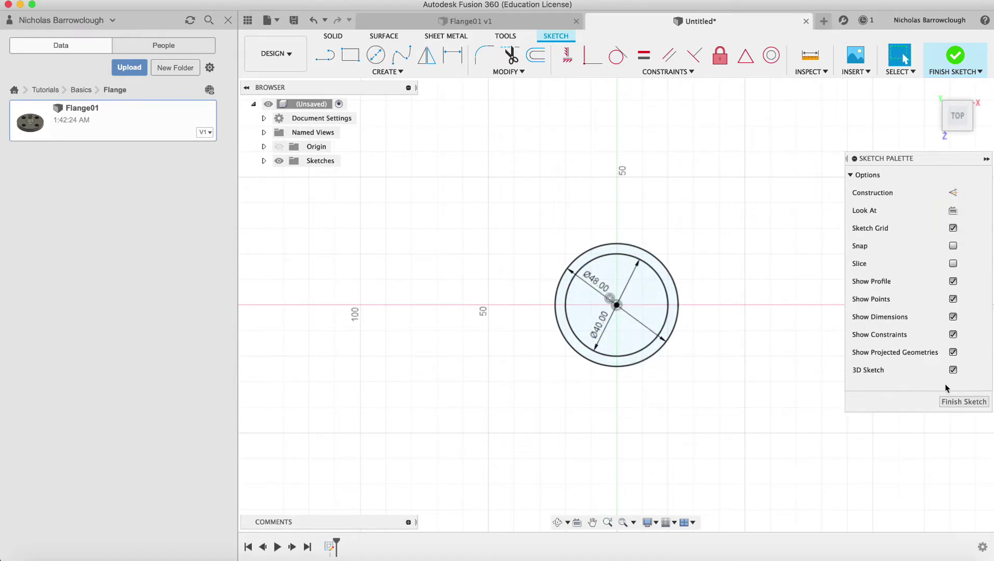
pyautogui.click(949, 402)
# Extrude the ring between the 48 mm and 40 mm circles 500 mm into a hollow tube.
pyautogui.click(558, 523)
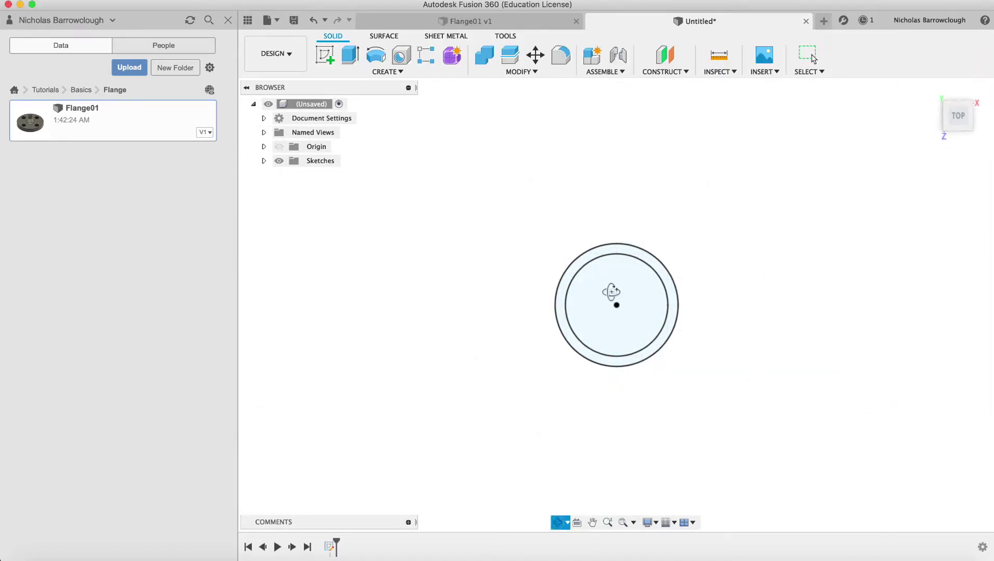
pyautogui.click(350, 55)
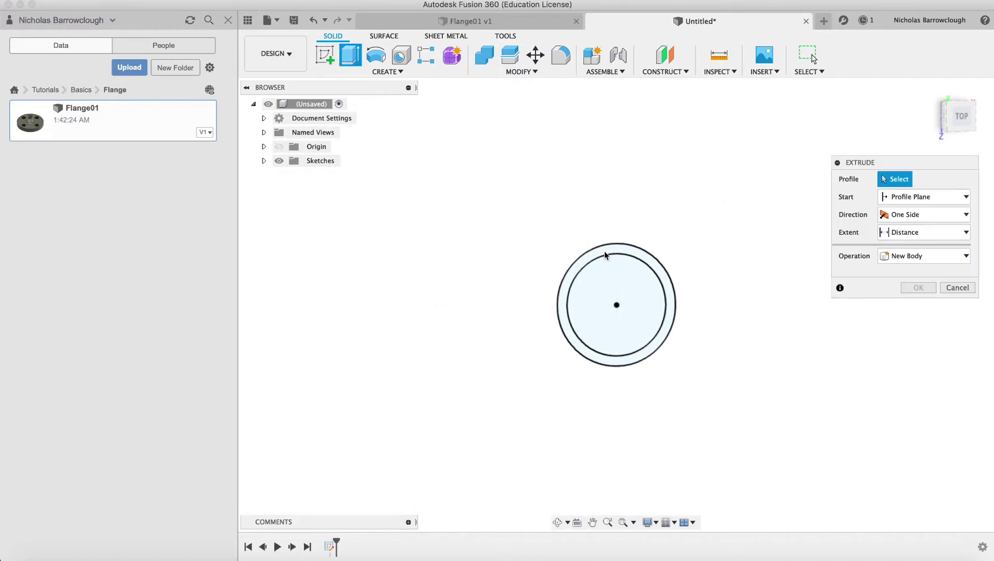
pyautogui.click(605, 255)
pyautogui.moveTo(673, 306); pyautogui.dragTo(769, 347)
pyautogui.press('Return')
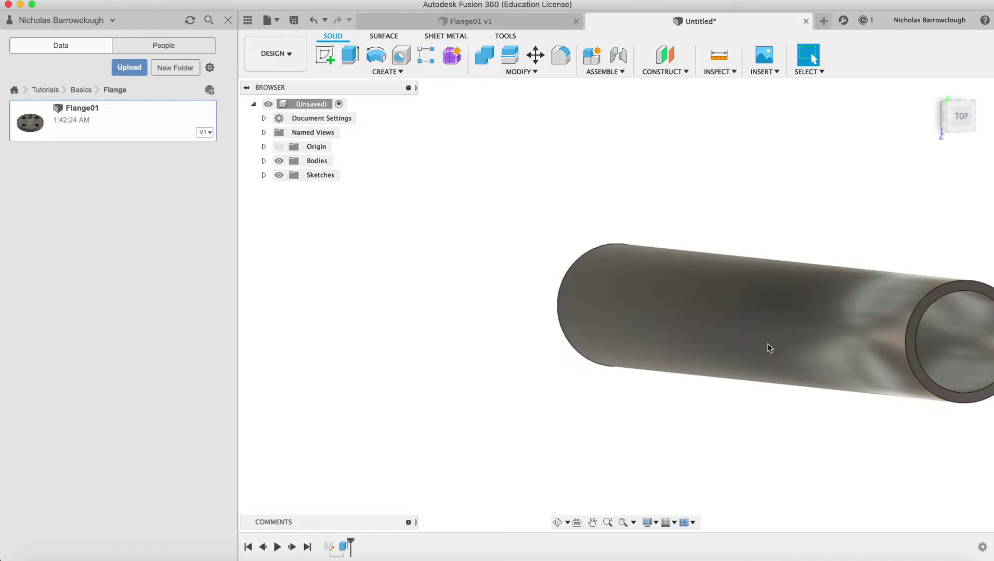
pyautogui.moveTo(637, 315); pyautogui.dragTo(732, 313)
# Check the radius of Flange01's outer rim, then return to the tube design.
pyautogui.click(494, 27)
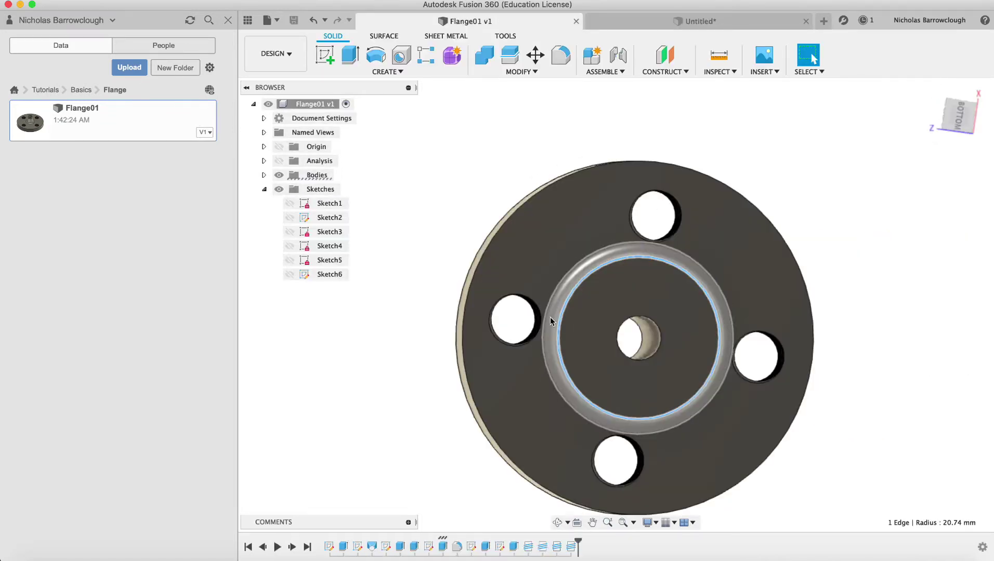
pyautogui.click(491, 242)
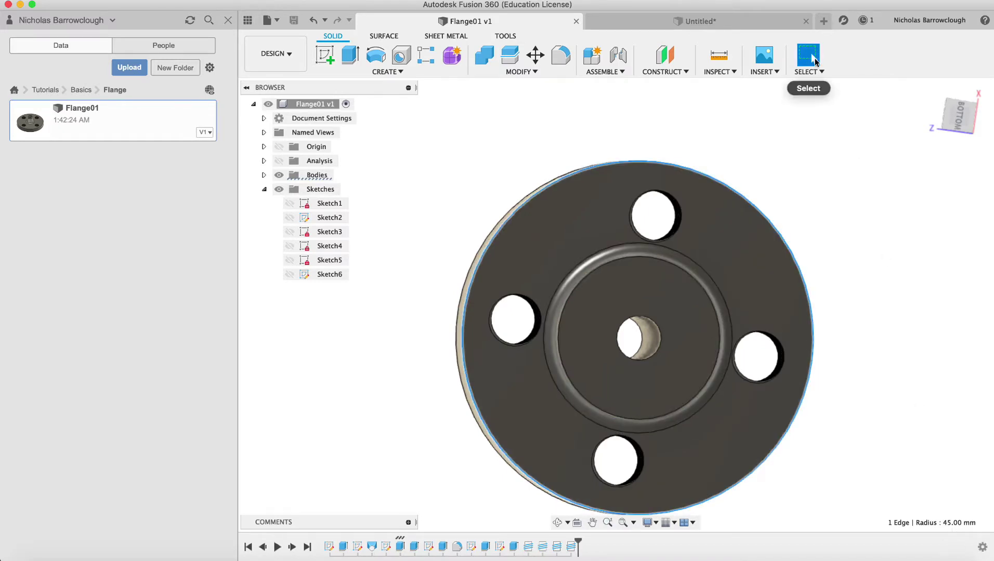
pyautogui.click(744, 20)
# On the tube's end face, sketch a 90 mm diameter circle at the origin and finish it.
pyautogui.click(325, 55)
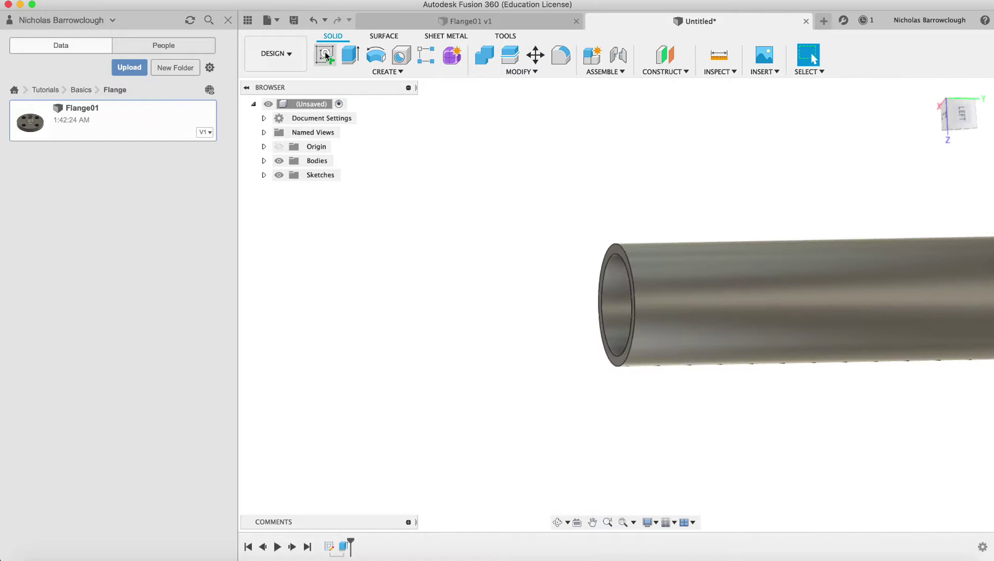
pyautogui.click(610, 249)
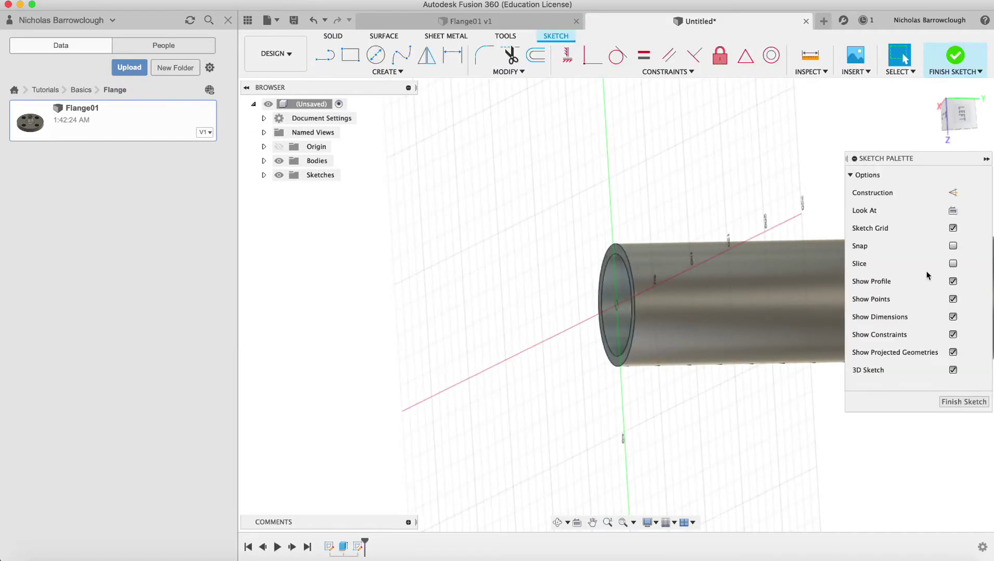
pyautogui.click(951, 211)
pyautogui.click(376, 55)
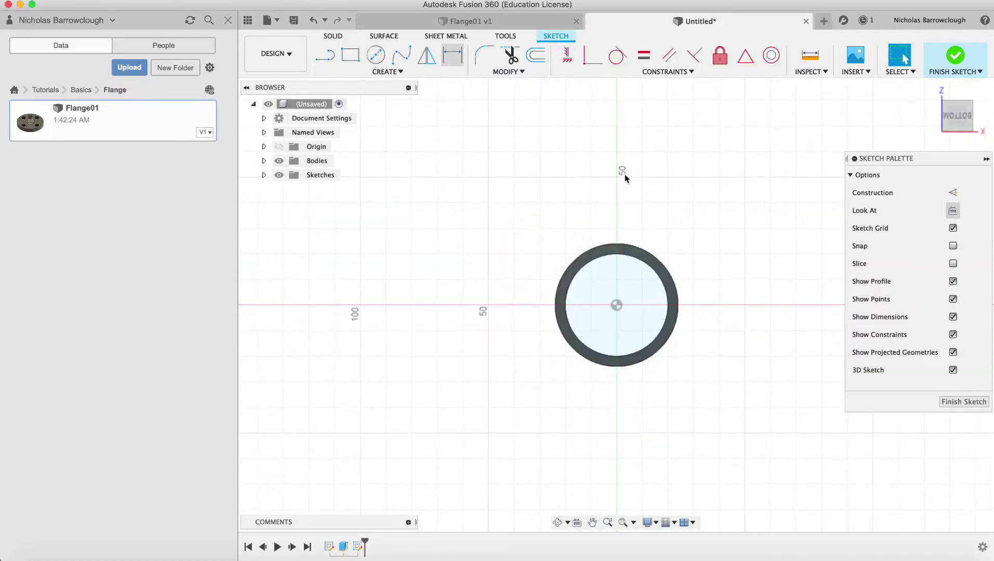
pyautogui.click(616, 306)
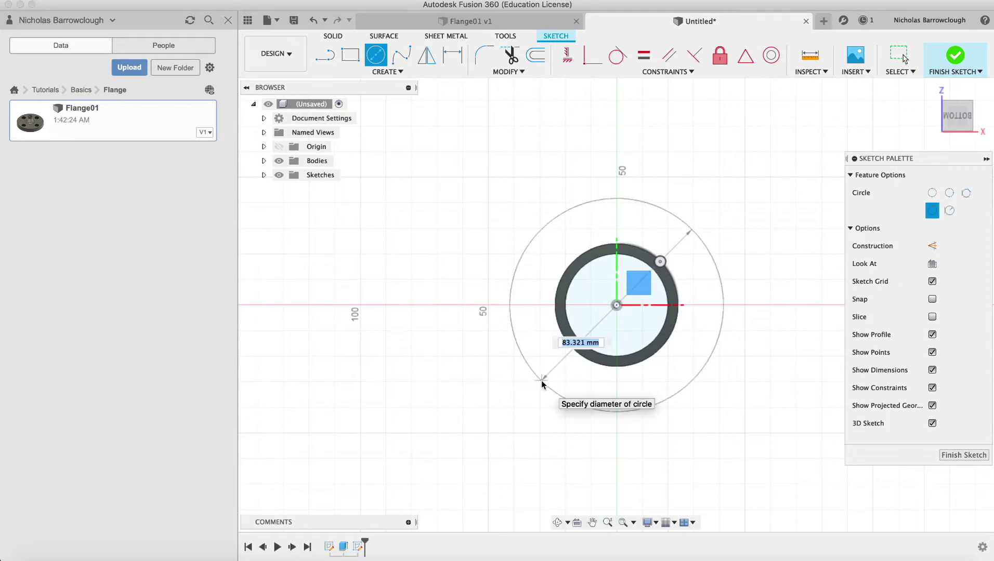
pyautogui.write('90')
pyautogui.press('Return')
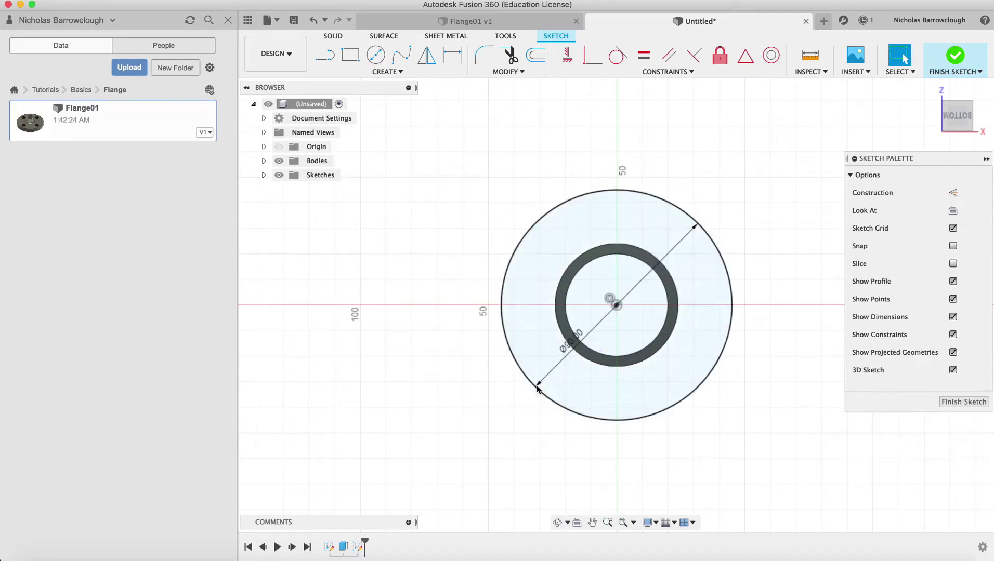
pyautogui.click(953, 402)
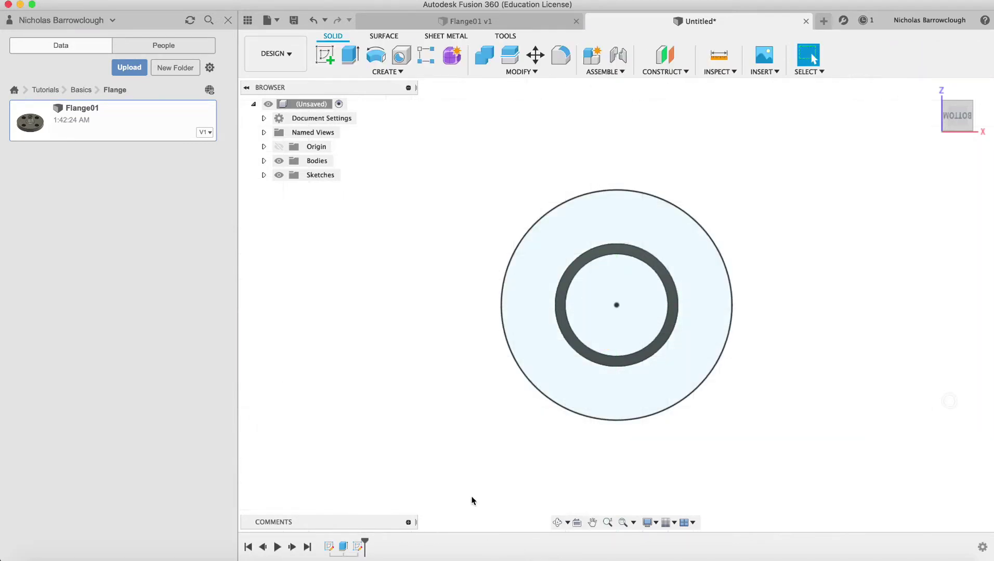
pyautogui.click(558, 523)
pyautogui.moveTo(649, 282); pyautogui.dragTo(586, 302)
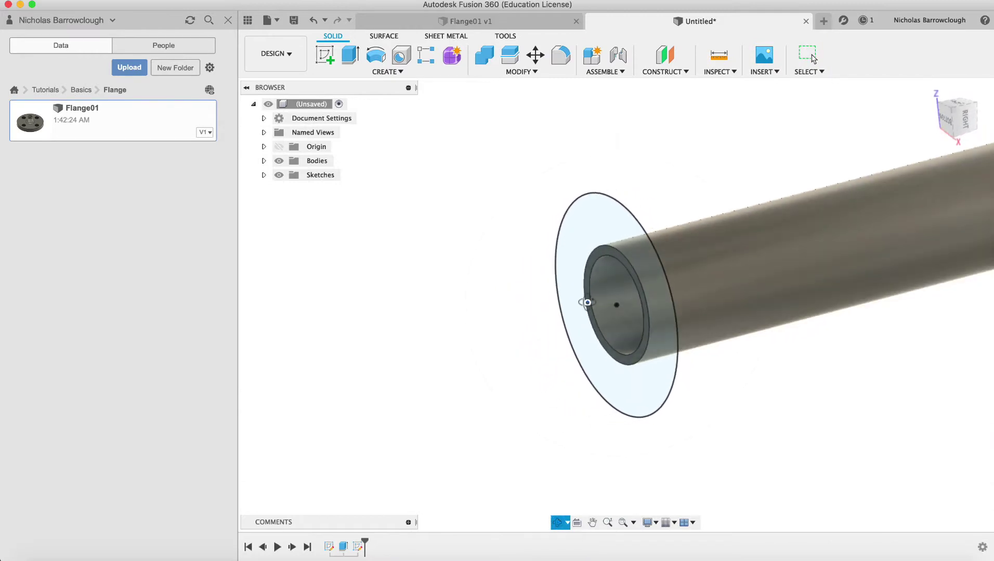
# Measure between two opposite edges of Flange01 to confirm its 12 mm thickness.
pyautogui.click(458, 22)
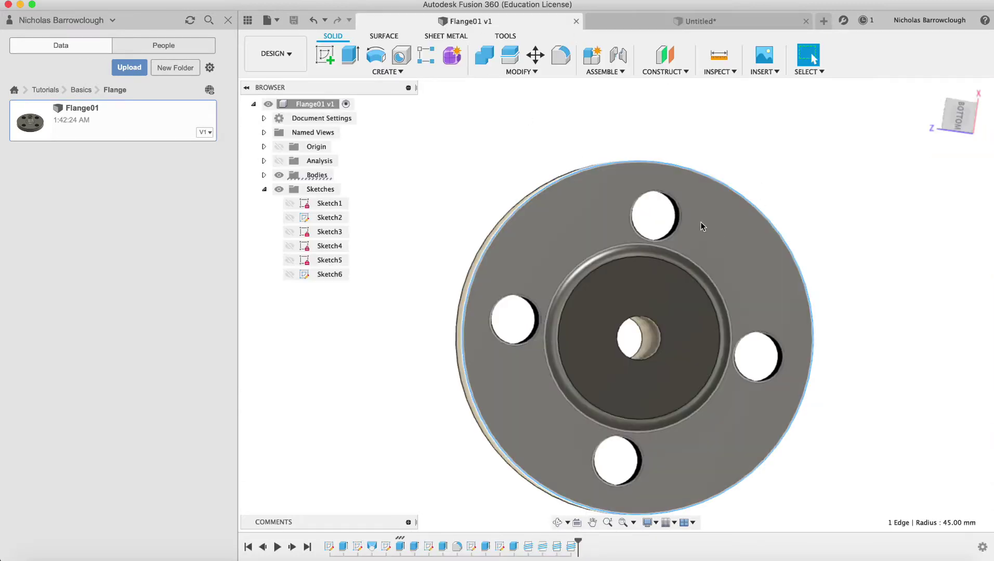
pyautogui.click(555, 519)
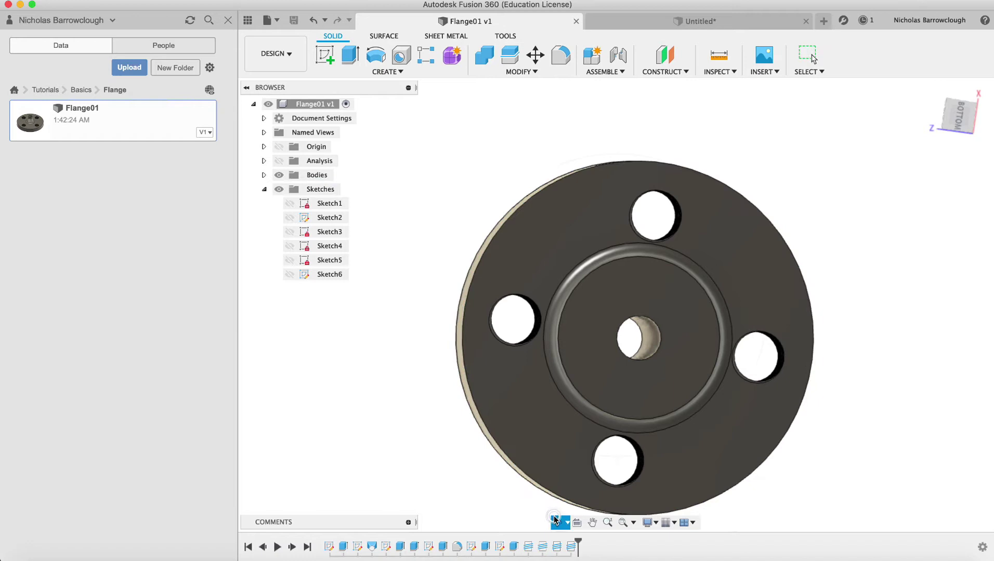
pyautogui.moveTo(556, 312); pyautogui.dragTo(637, 344)
pyautogui.press('Escape')
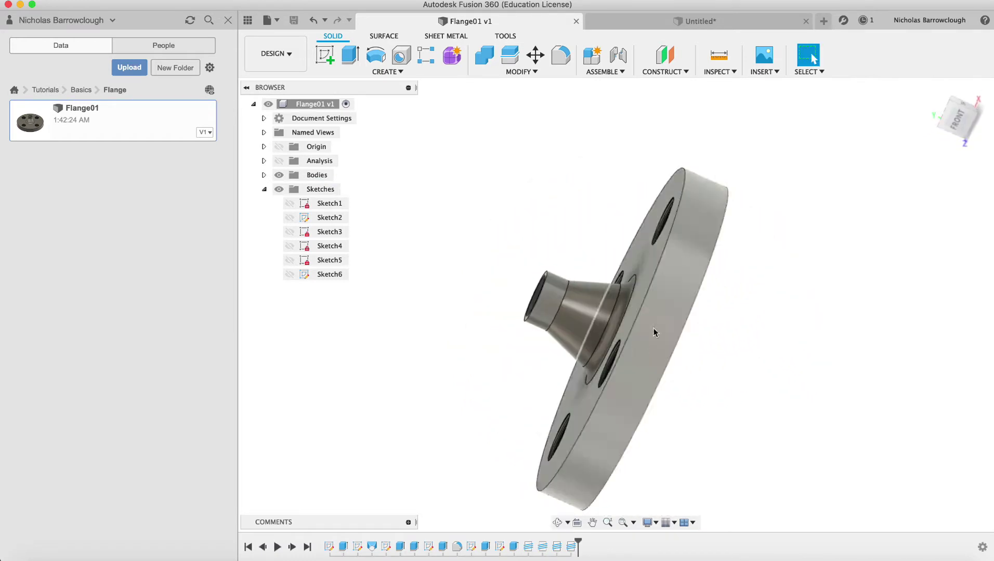
pyautogui.click(719, 56)
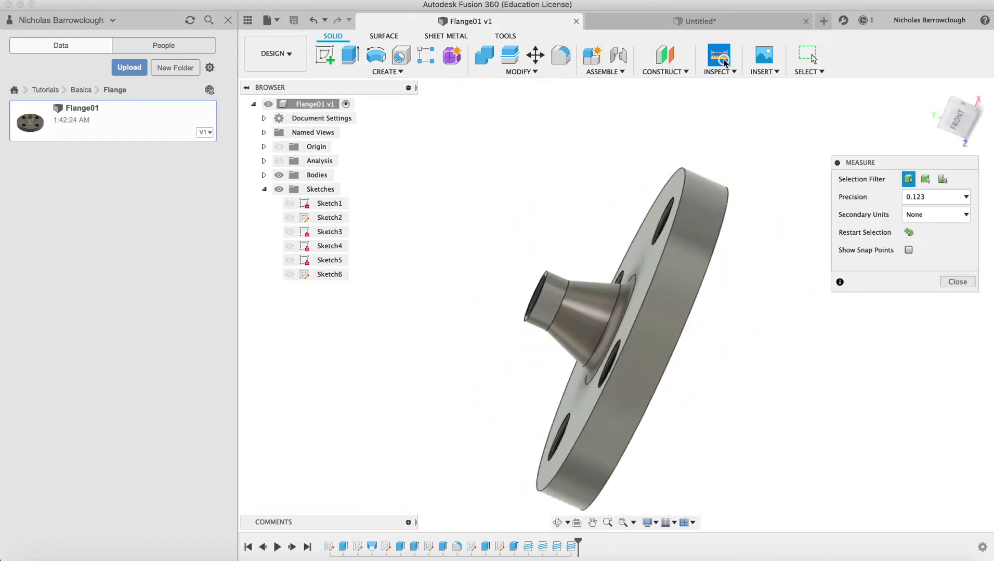
pyautogui.click(669, 261)
pyautogui.click(711, 266)
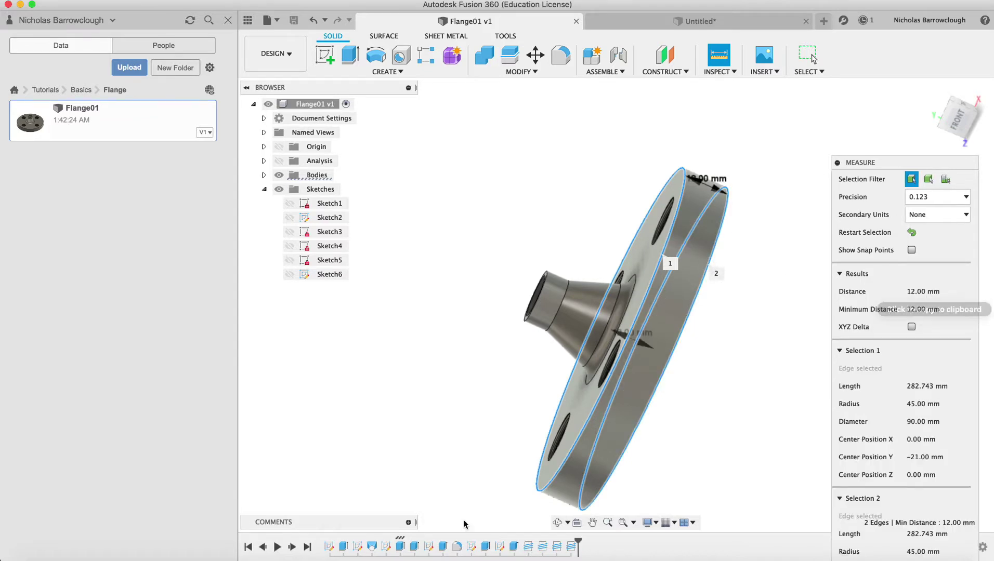
# In the Untitled design, begin extruding the ring profile around the pipe end.
pyautogui.click(718, 25)
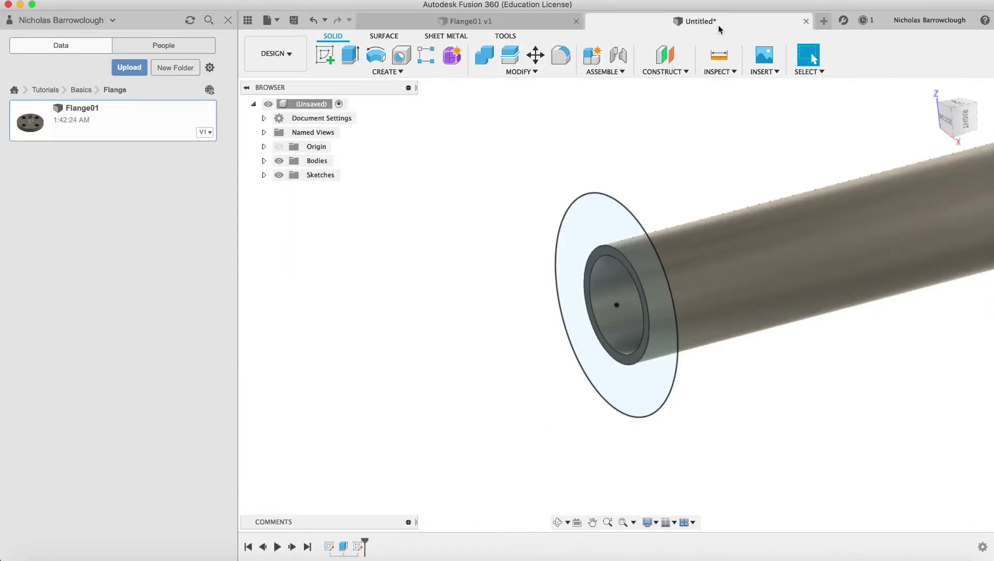
pyautogui.click(344, 57)
pyautogui.click(602, 223)
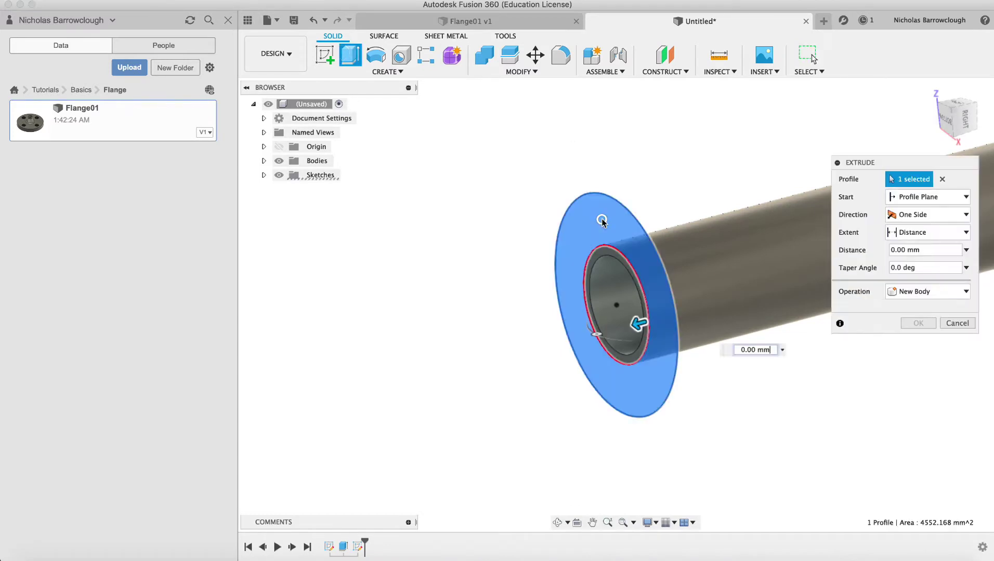
# Extrude the flange ring 12 mm and orbit to face the flange end.
pyautogui.write('12')
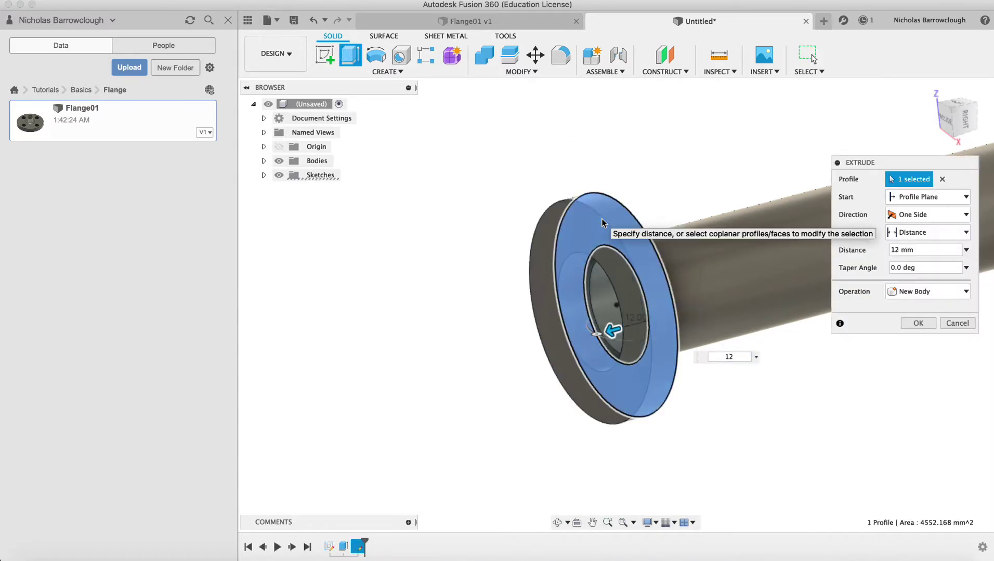
pyautogui.press('Return')
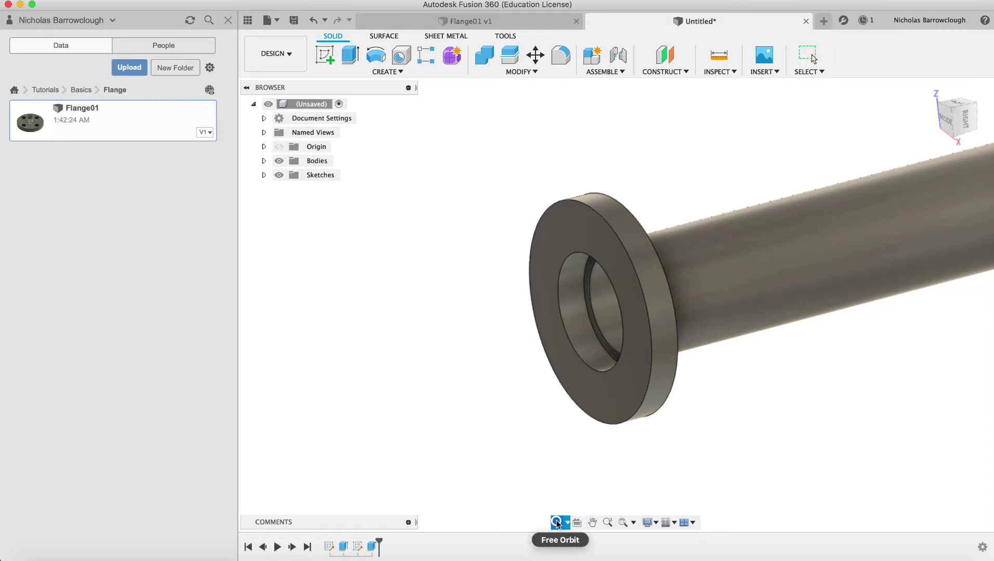
pyautogui.click(556, 522)
pyautogui.moveTo(634, 291); pyautogui.dragTo(656, 286)
pyautogui.press('Escape')
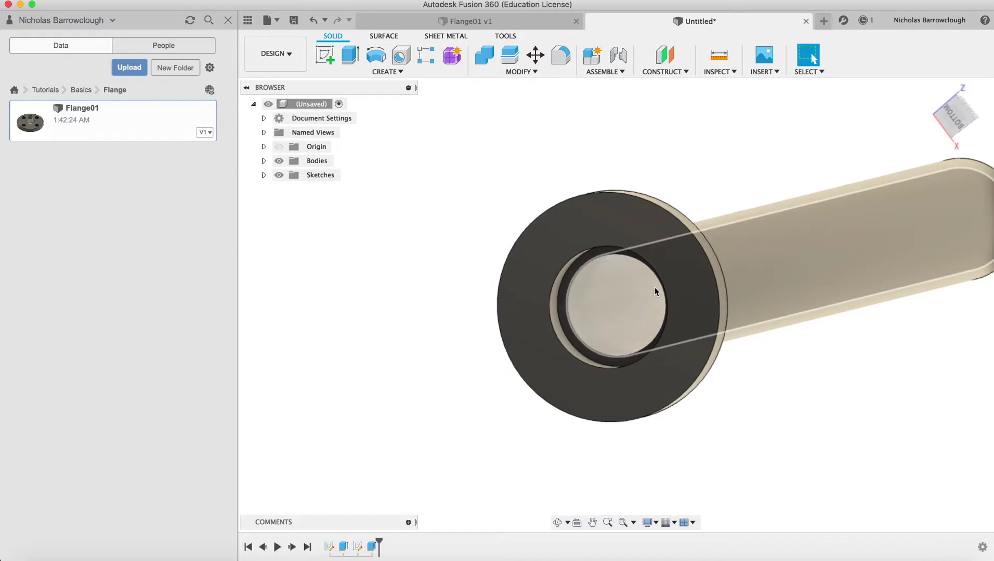
# Extrude the gap ring between pipe and flange 12 mm as a Join operation.
pyautogui.click(349, 55)
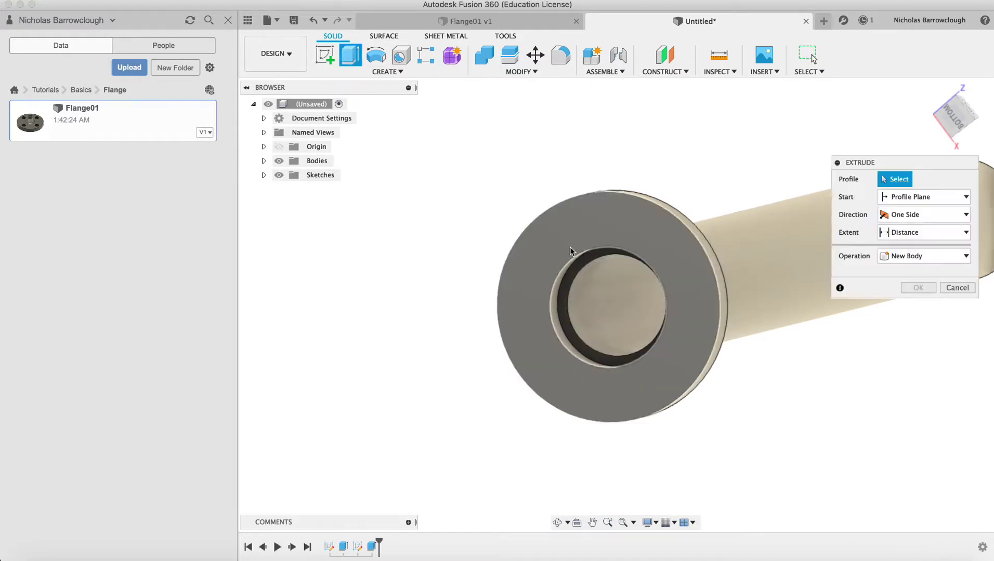
pyautogui.click(579, 264)
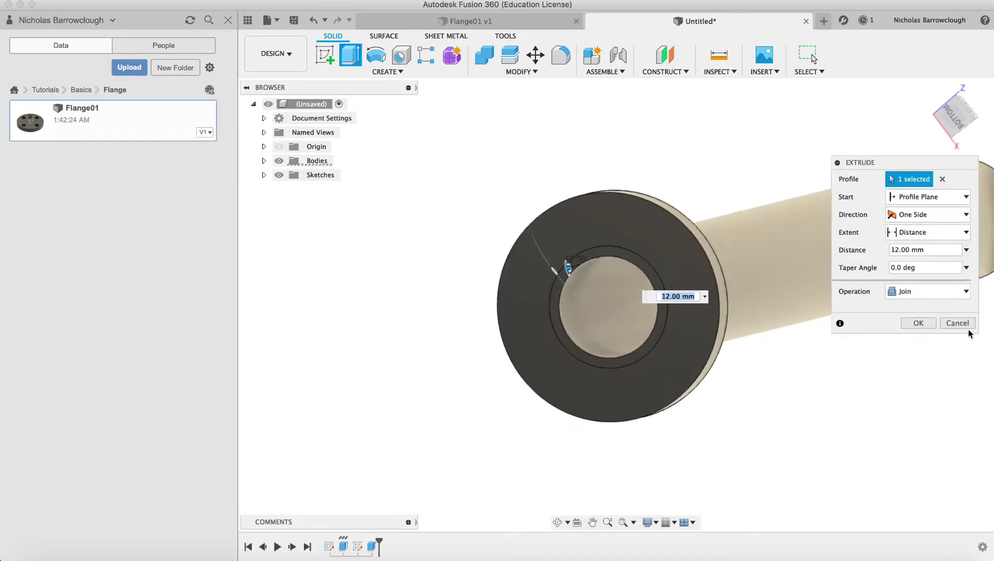
pyautogui.click(918, 323)
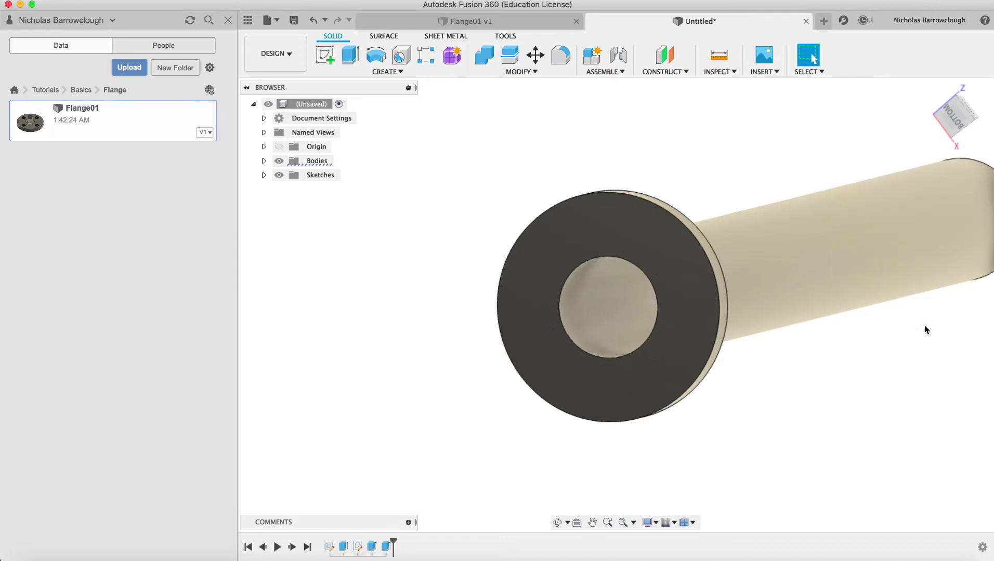
pyautogui.click(558, 522)
pyautogui.moveTo(623, 311); pyautogui.dragTo(617, 266)
pyautogui.click(462, 27)
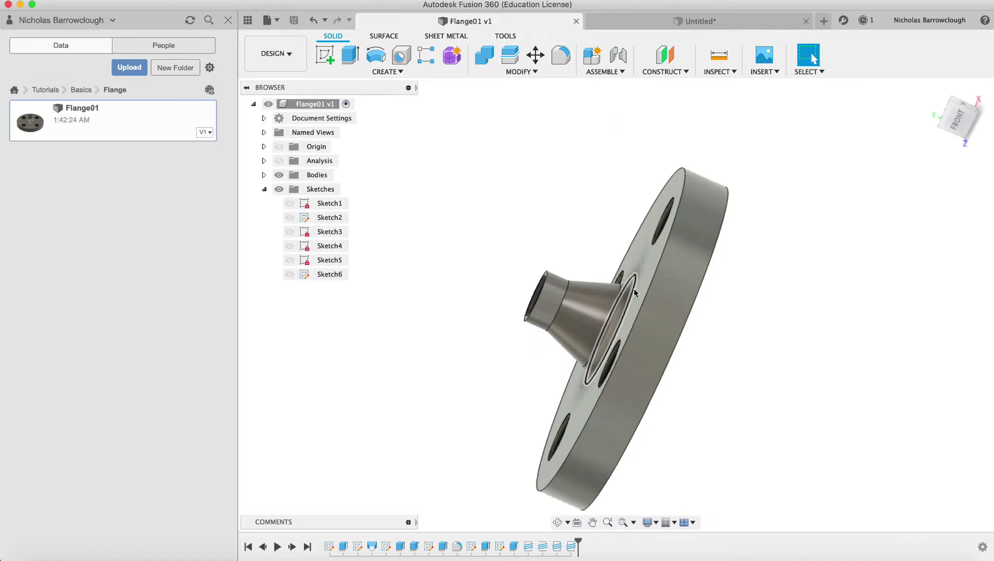
pyautogui.click(557, 522)
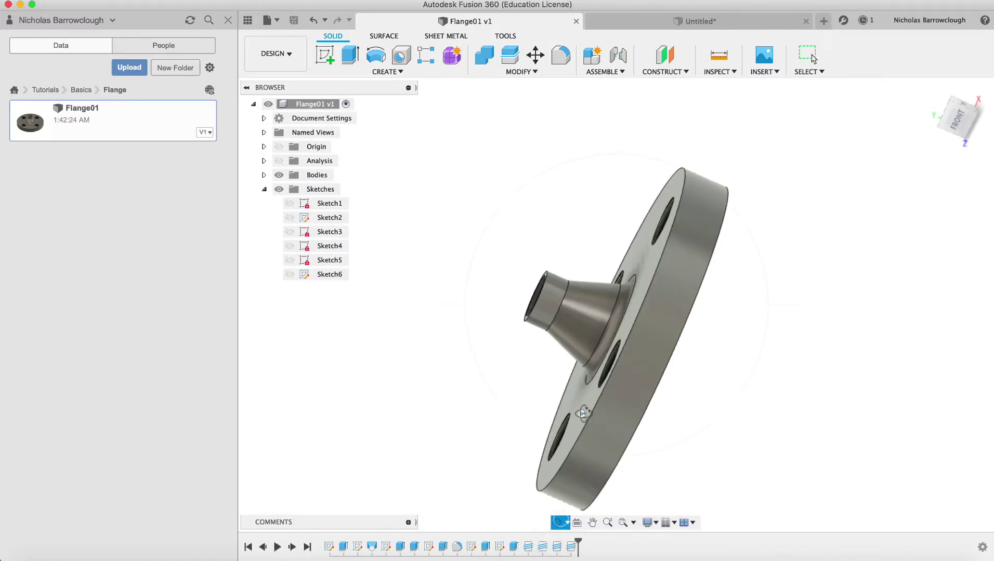
pyautogui.moveTo(545, 483); pyautogui.dragTo(506, 290)
pyautogui.moveTo(570, 255); pyautogui.dragTo(599, 312)
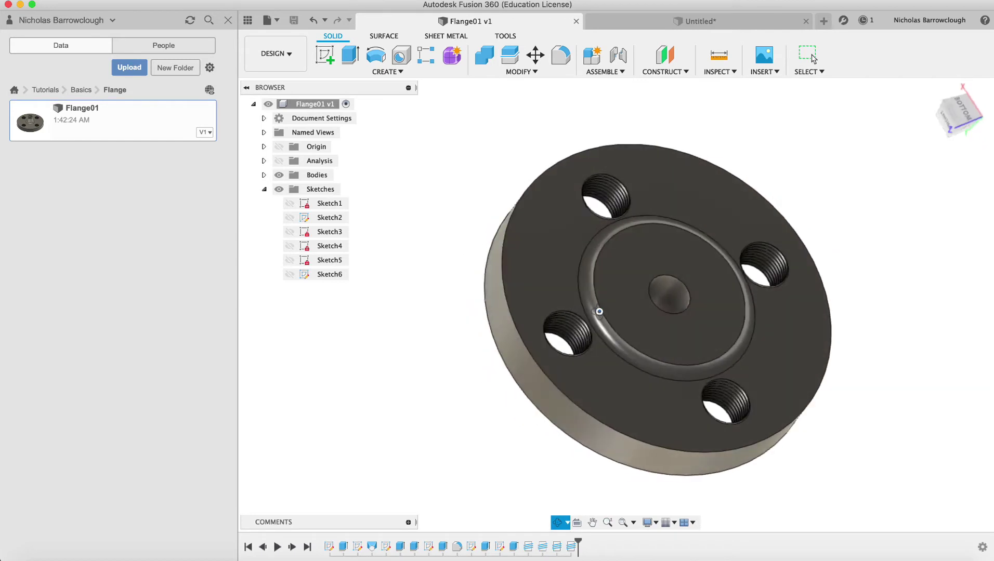
pyautogui.press('Escape')
pyautogui.click(658, 22)
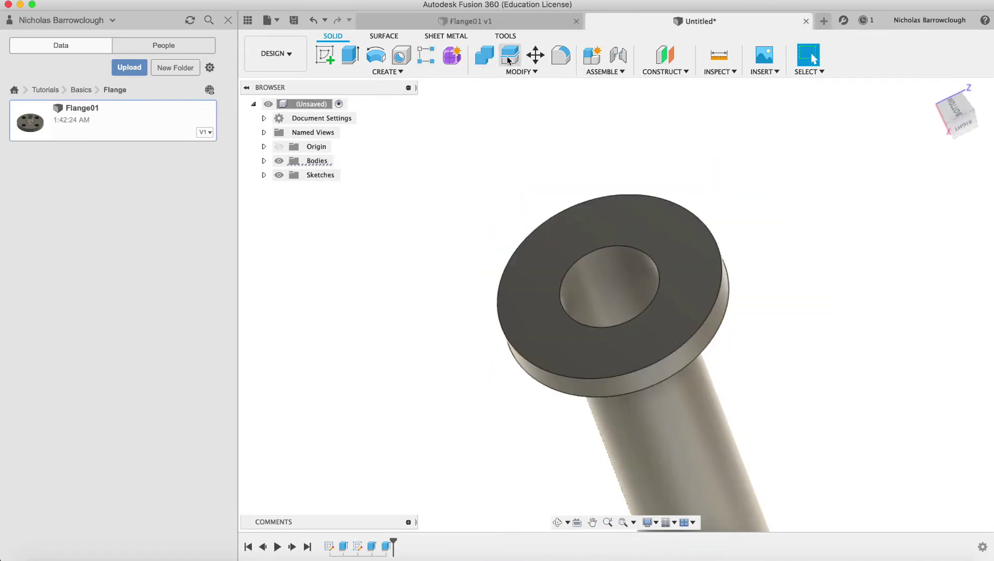
# Fillet the inner edge where the pipe meets the flange at 4 mm.
pyautogui.click(557, 57)
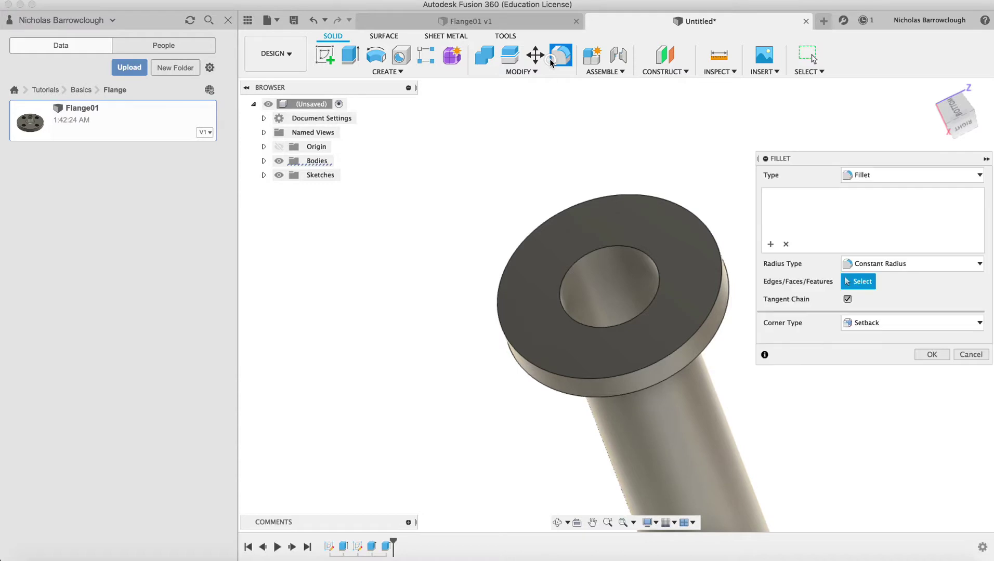
pyautogui.click(580, 263)
pyautogui.write('4')
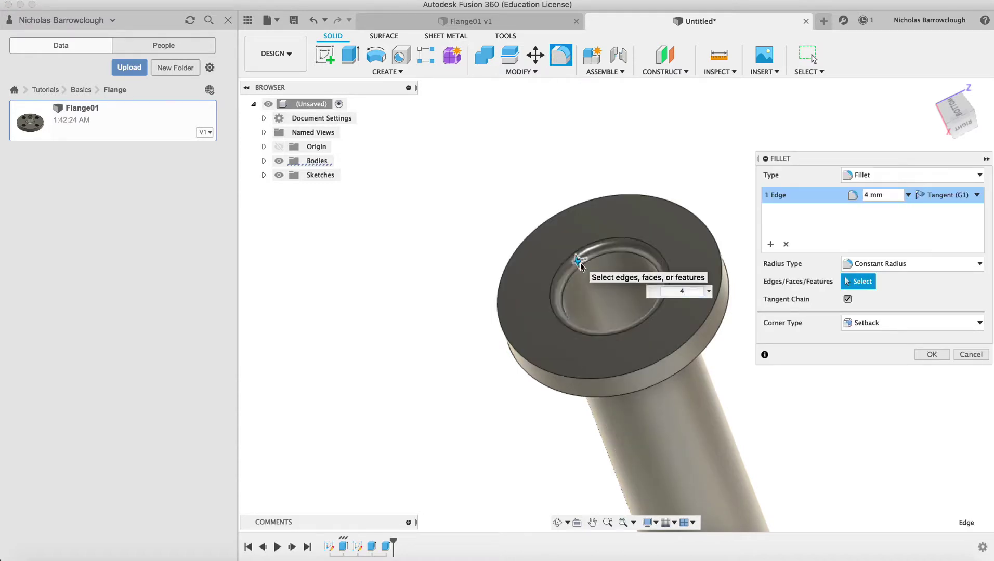
pyautogui.press('Return')
# Fillet the pipe–flange junction edge on the other side at 4 mm.
pyautogui.click(559, 521)
pyautogui.moveTo(574, 434); pyautogui.dragTo(774, 306)
pyautogui.click(560, 55)
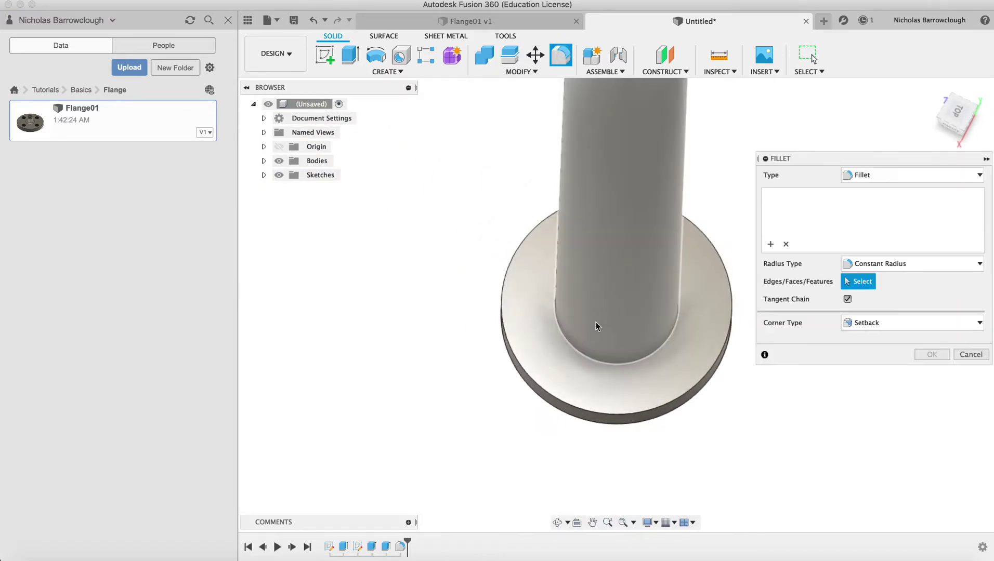
pyautogui.click(588, 357)
pyautogui.press('Return')
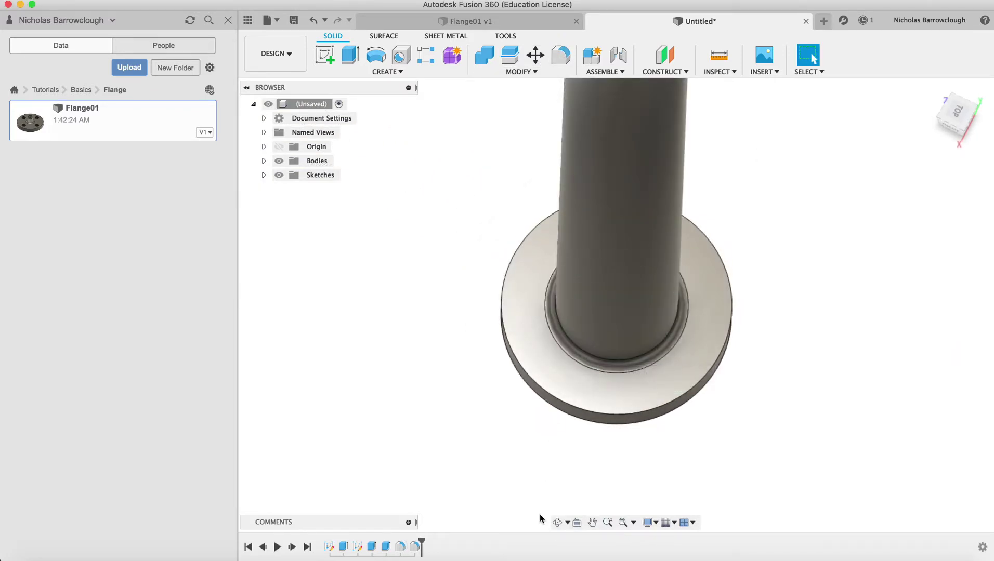
pyautogui.click(563, 522)
pyautogui.moveTo(555, 349); pyautogui.dragTo(475, 501)
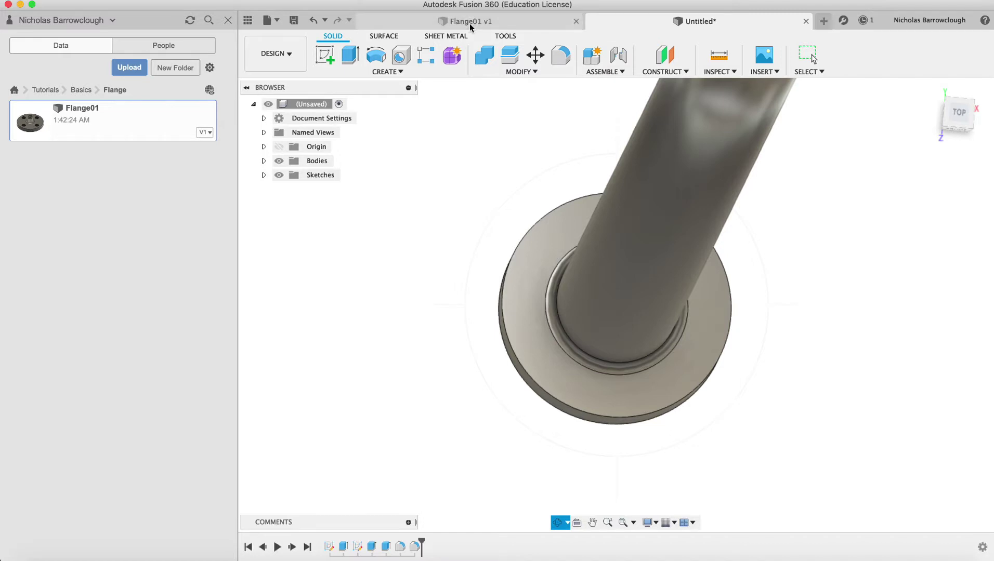
# In Flange01's bottom view, measure across from the top hole edge to the bottom hole edge.
pyautogui.click(491, 23)
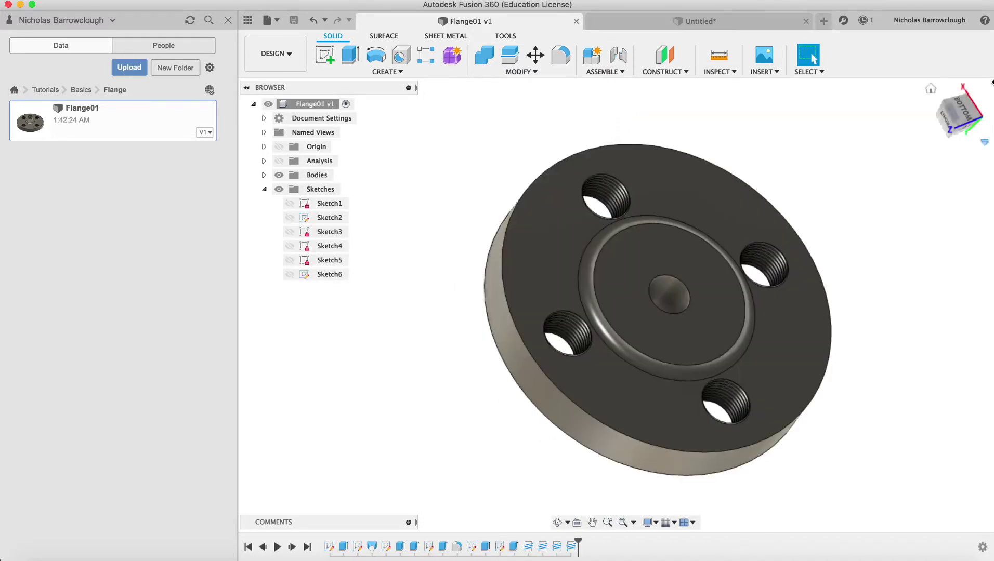
pyautogui.click(964, 108)
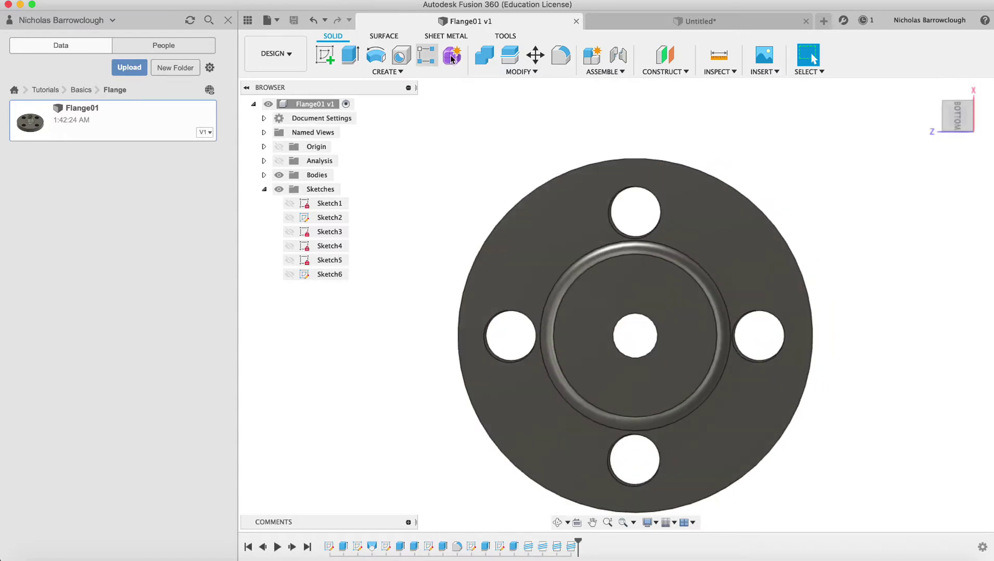
pyautogui.click(719, 55)
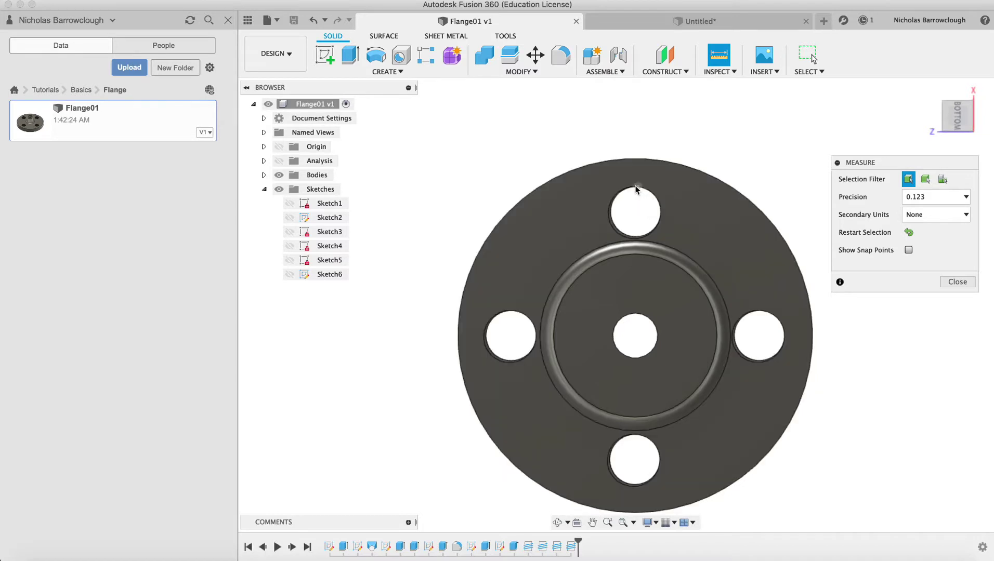
pyautogui.click(637, 187)
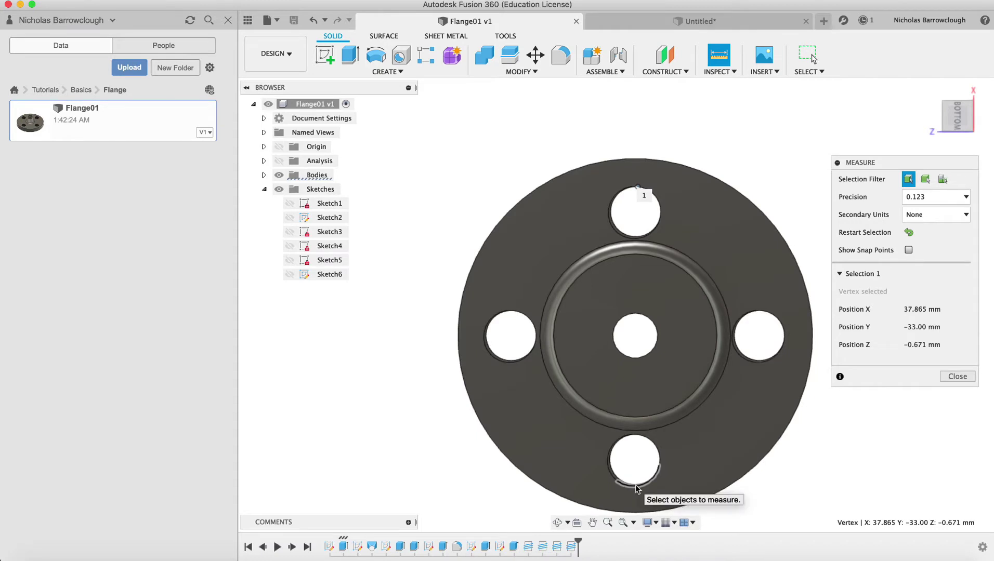
pyautogui.click(636, 489)
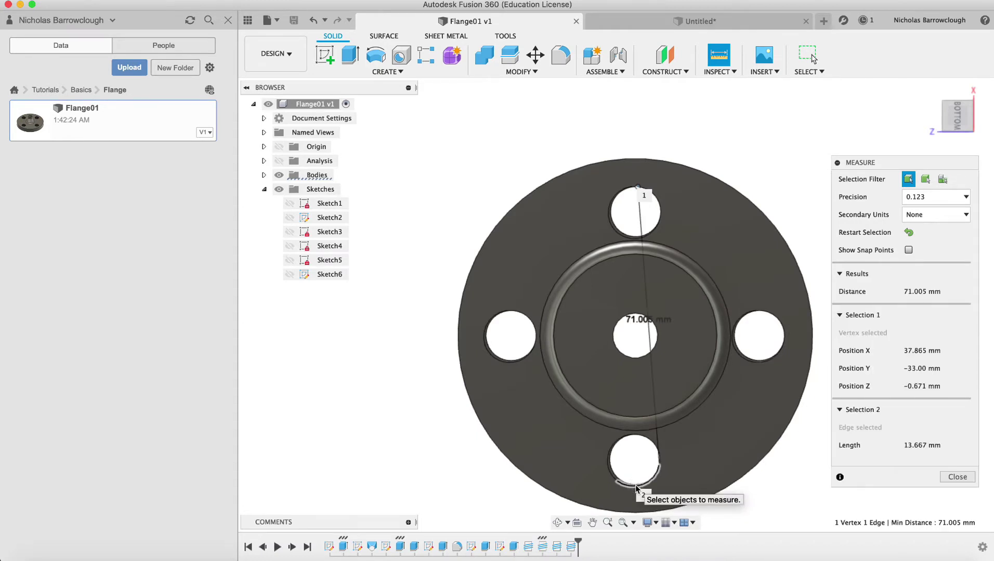
pyautogui.press('Escape')
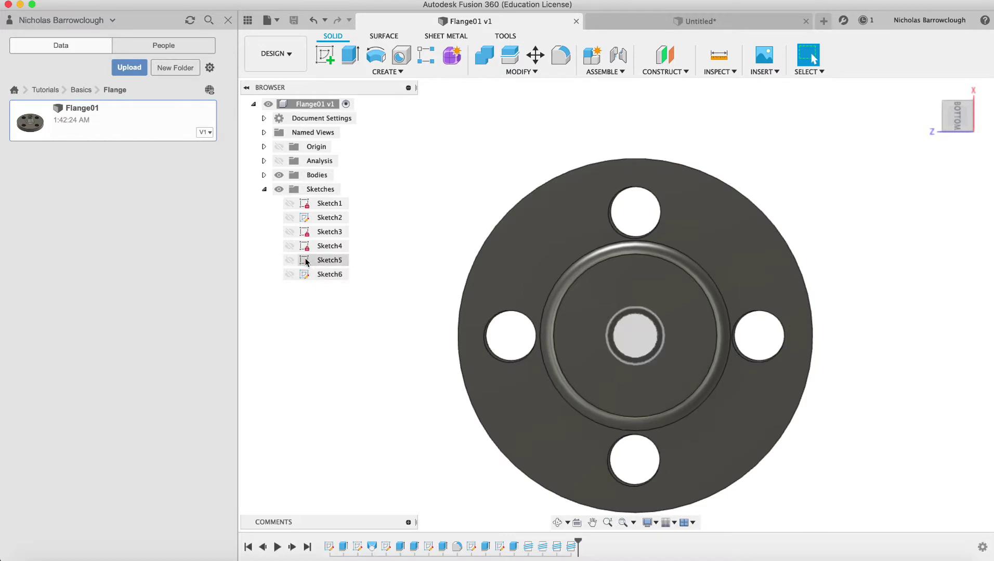
# Toggle Sketch4 and Sketch5 off, leaving Sketch6's bolt circle visible.
pyautogui.click(290, 259)
pyautogui.click(289, 259)
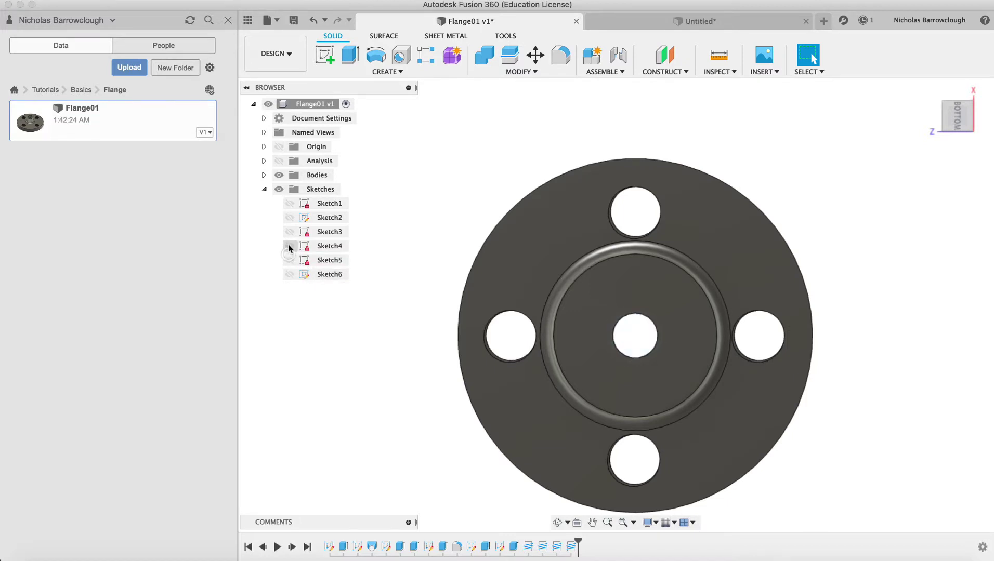
pyautogui.click(289, 246)
pyautogui.click(290, 246)
pyautogui.click(289, 246)
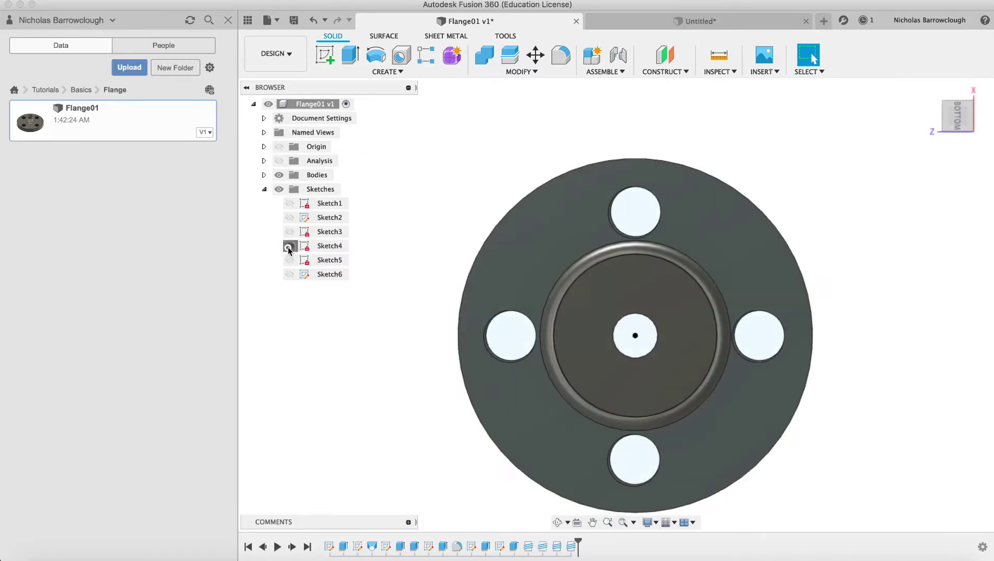
pyautogui.click(289, 246)
pyautogui.click(289, 275)
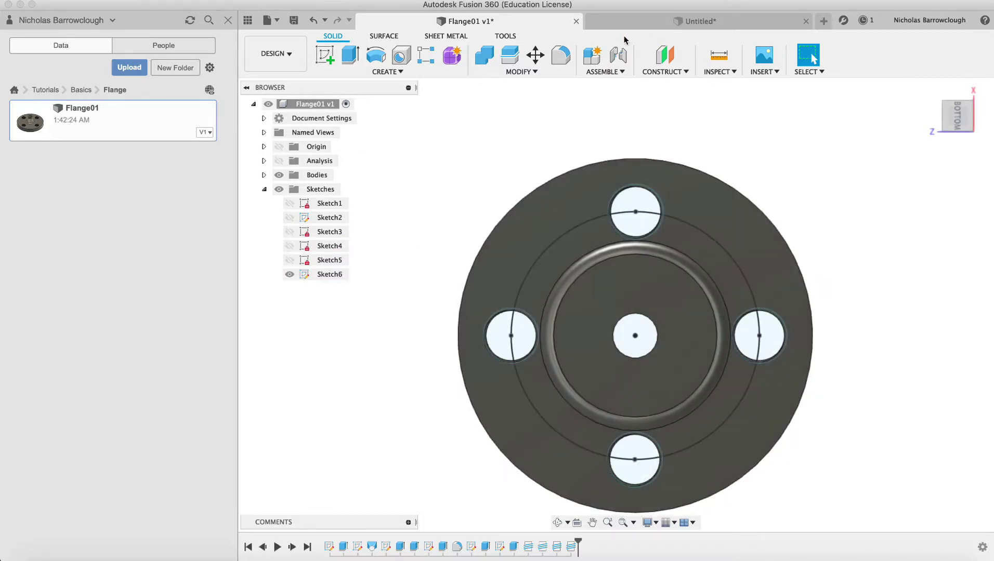
# Measure 63.00 mm between top and bottom bolt-hole centres and the roughly 45° angle between holes.
pyautogui.click(718, 55)
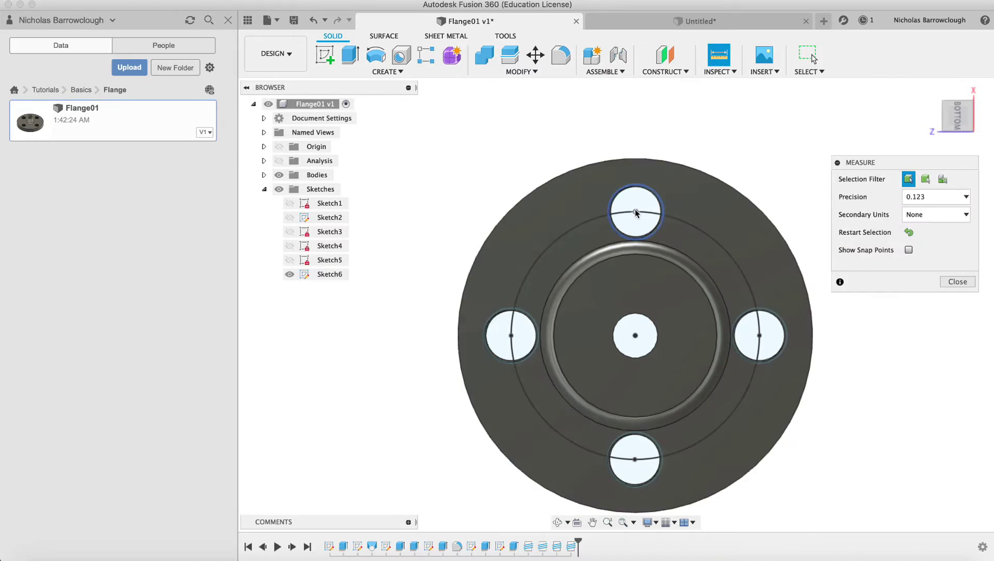
pyautogui.click(635, 212)
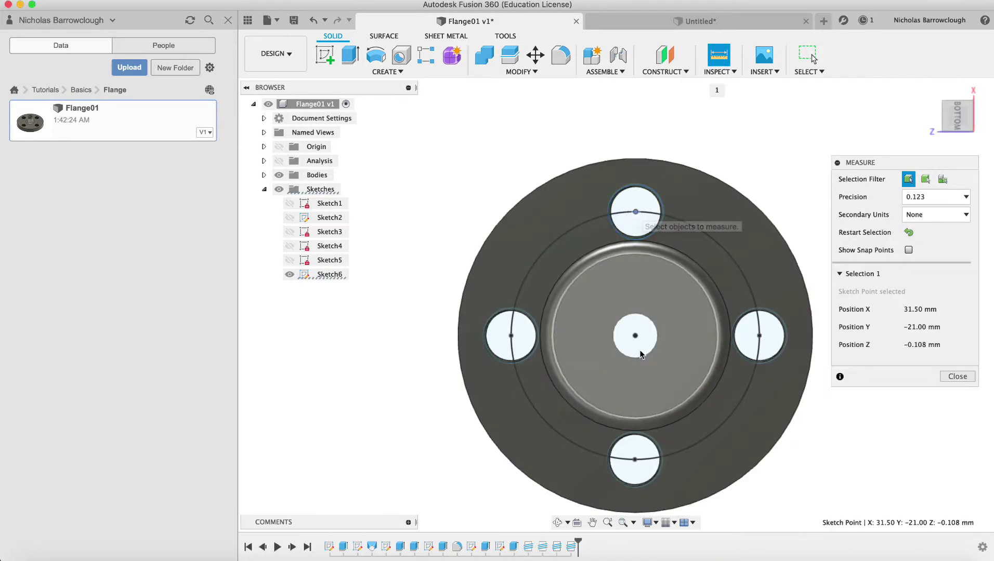
pyautogui.click(636, 460)
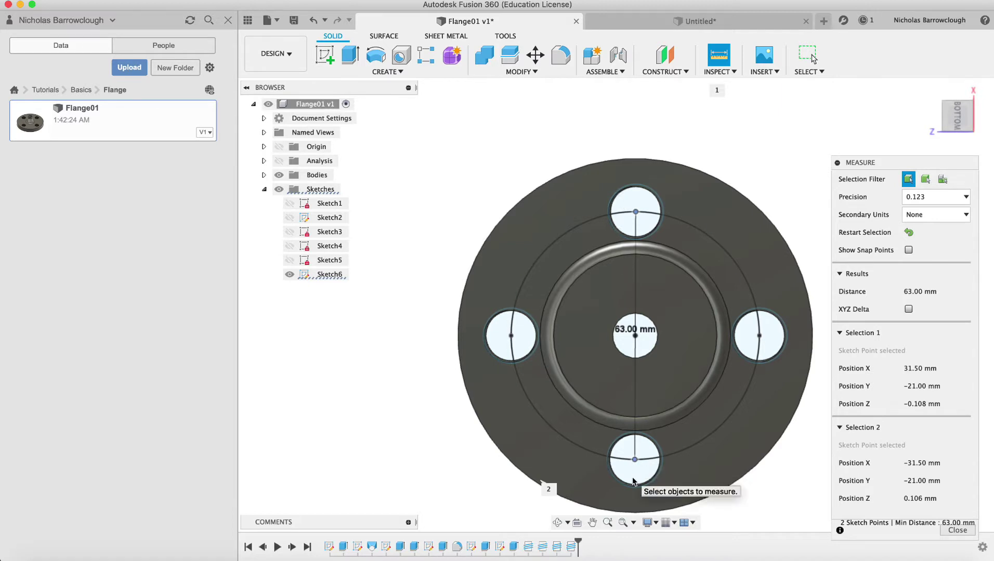
pyautogui.click(517, 338)
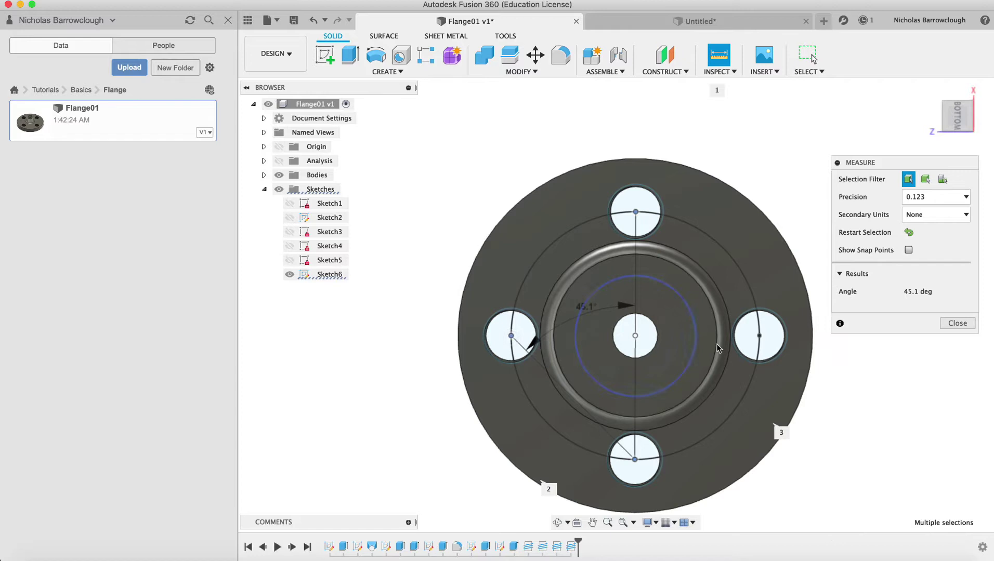
pyautogui.click(759, 337)
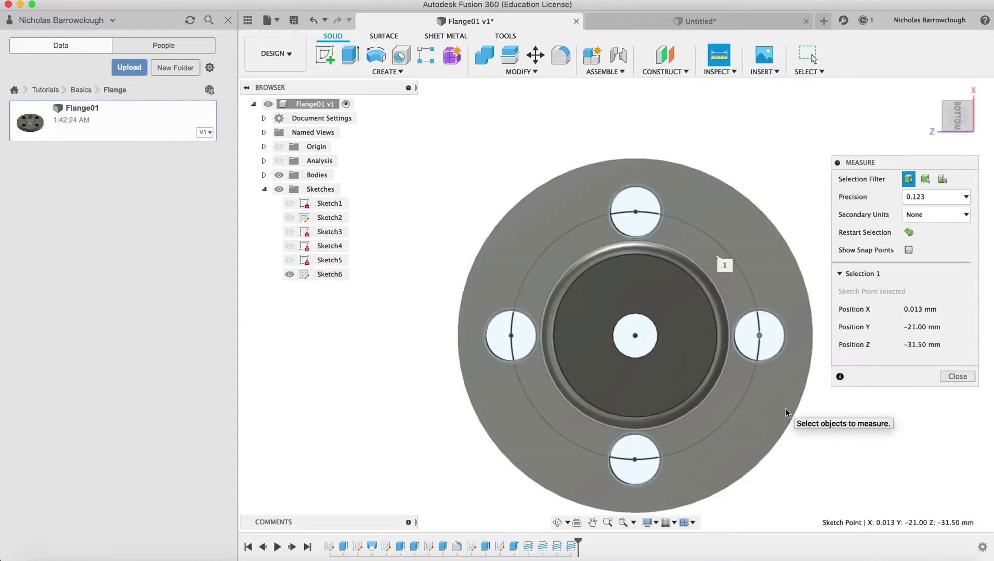
pyautogui.press('Escape')
# In the Untitled design, start a sketch on the flange's top face from the TOP view.
pyautogui.click(703, 20)
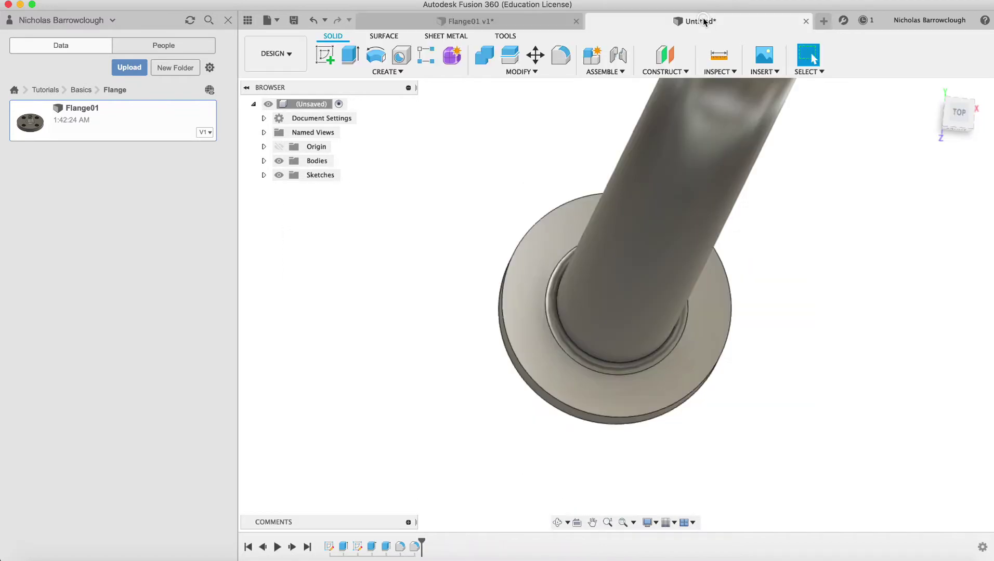
pyautogui.click(962, 114)
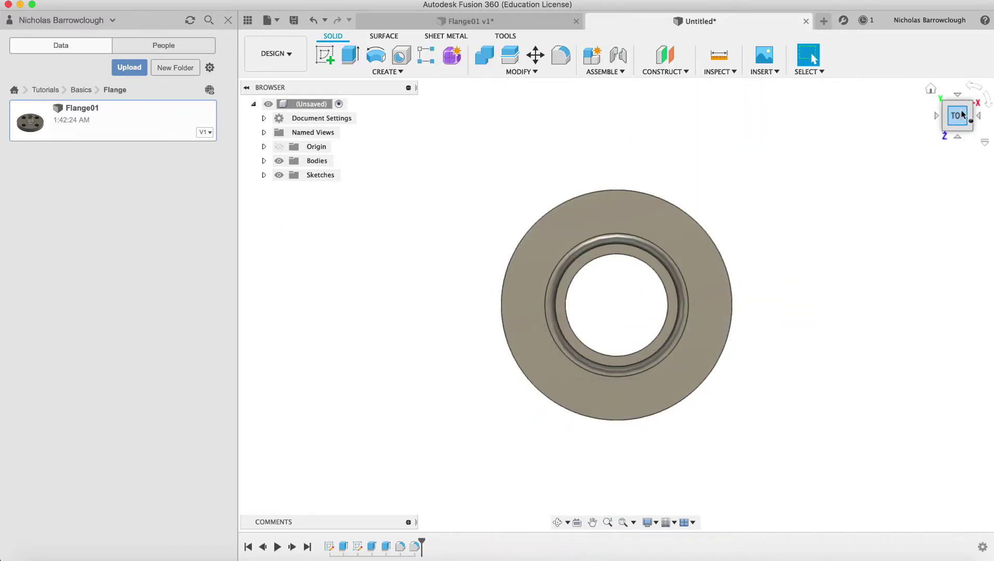
pyautogui.click(325, 55)
pyautogui.click(623, 204)
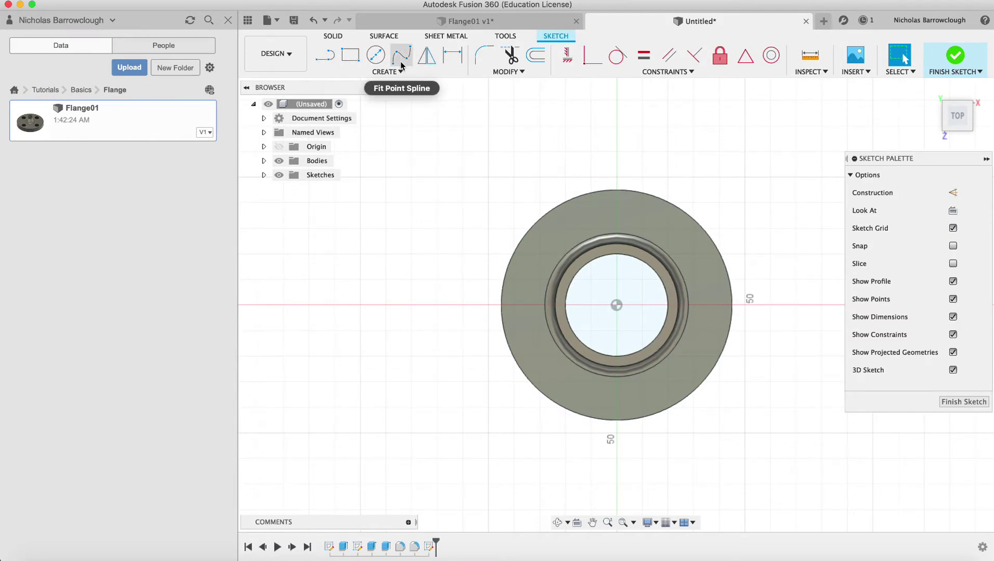
# In Flange01, measure 13.50 mm from the 90 mm outer edge to the 63 mm bolt circle.
pyautogui.click(509, 21)
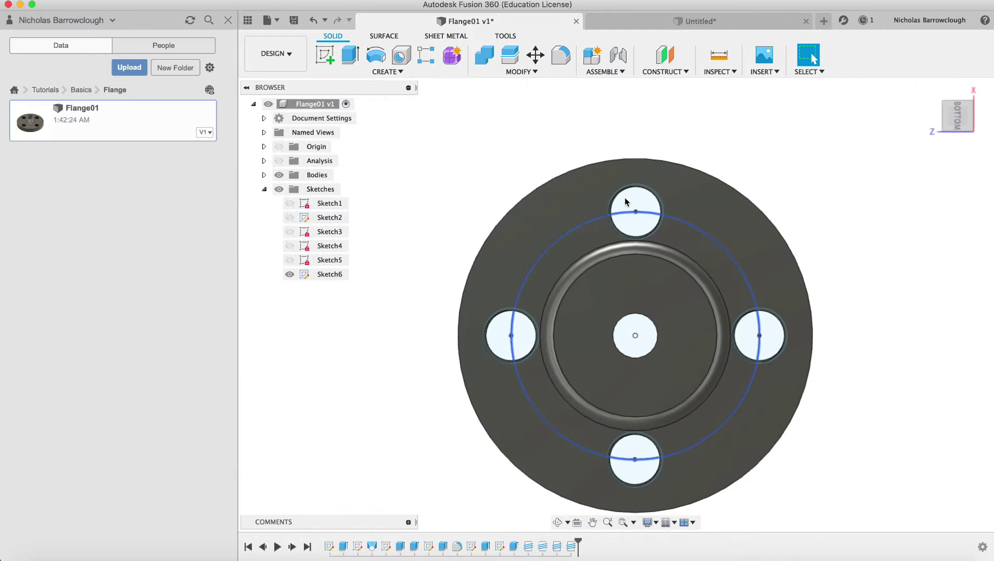
pyautogui.click(719, 55)
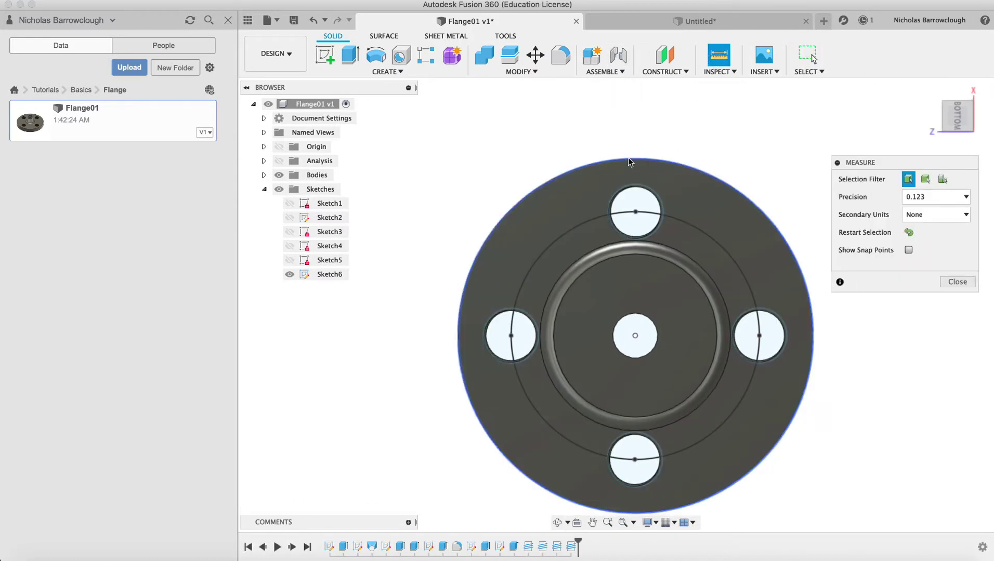
pyautogui.click(629, 162)
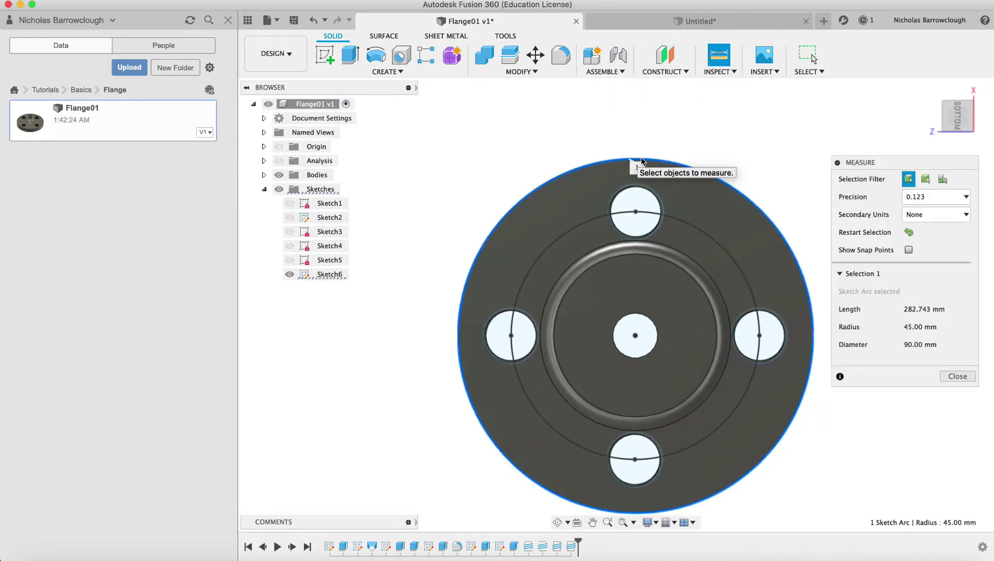
pyautogui.click(645, 214)
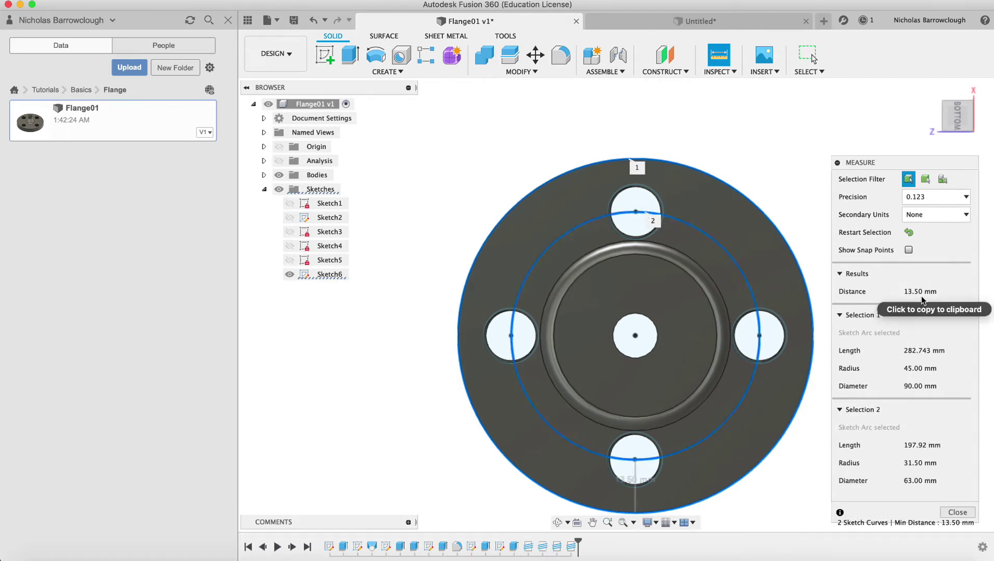
# Offset the flange's outer circle by -13.5 mm in the Untitled sketch to mark the bolt circle.
pyautogui.click(712, 22)
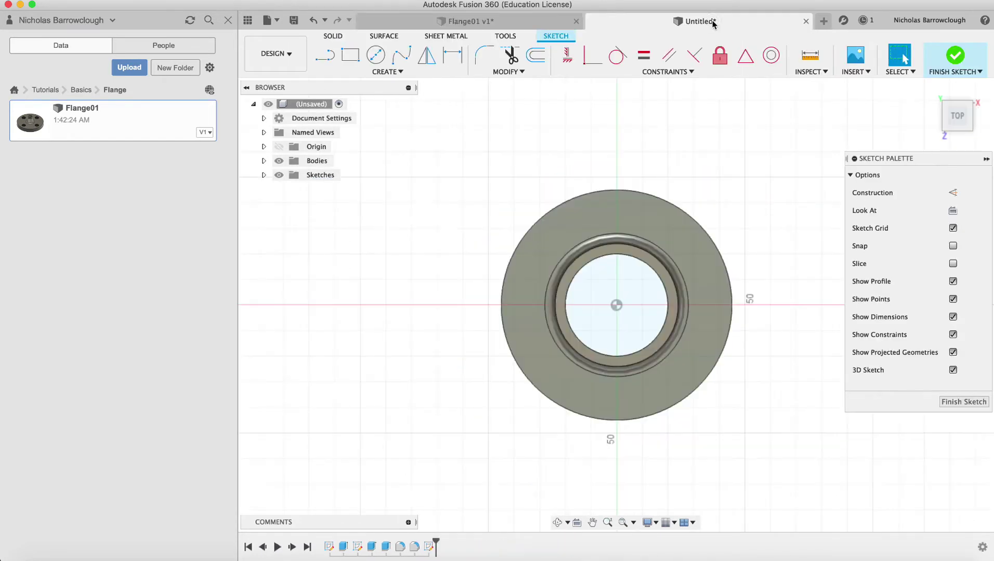
pyautogui.click(536, 55)
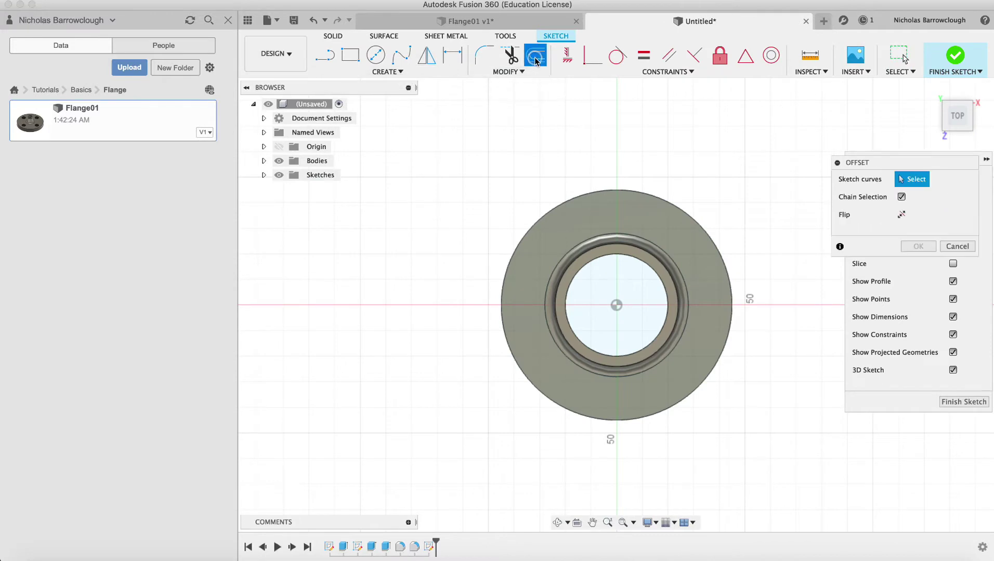
pyautogui.click(562, 204)
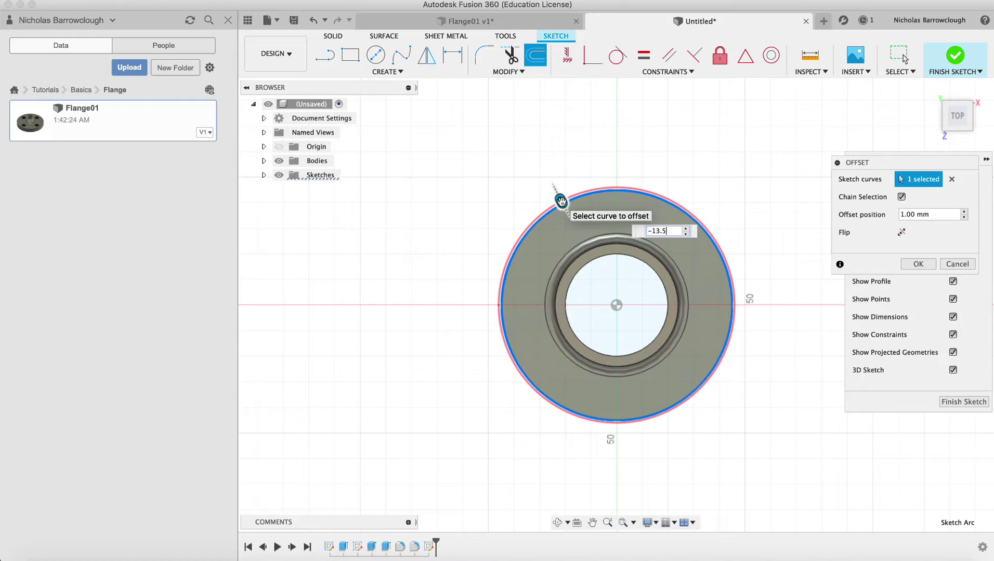
pyautogui.write('-13.5')
pyautogui.press('Return')
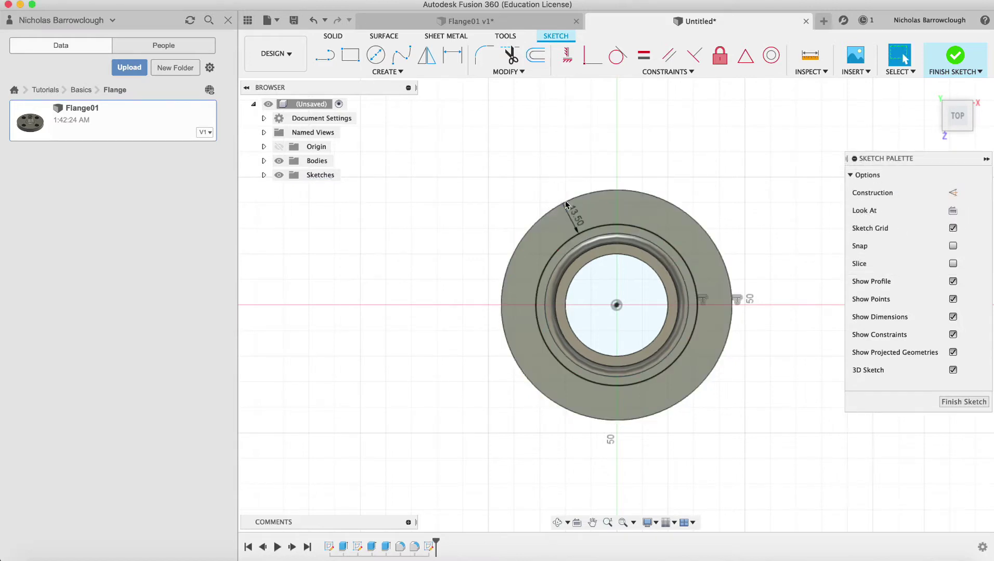
# Zoom in and orbit to view the flange and pipe in 3D.
pyautogui.click(608, 522)
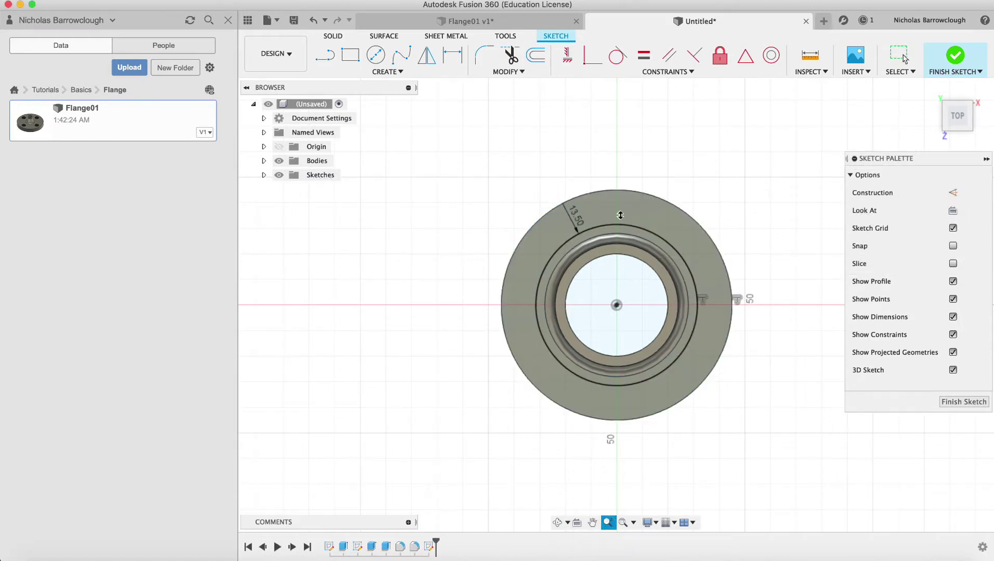
pyautogui.moveTo(620, 217); pyautogui.dragTo(622, 241)
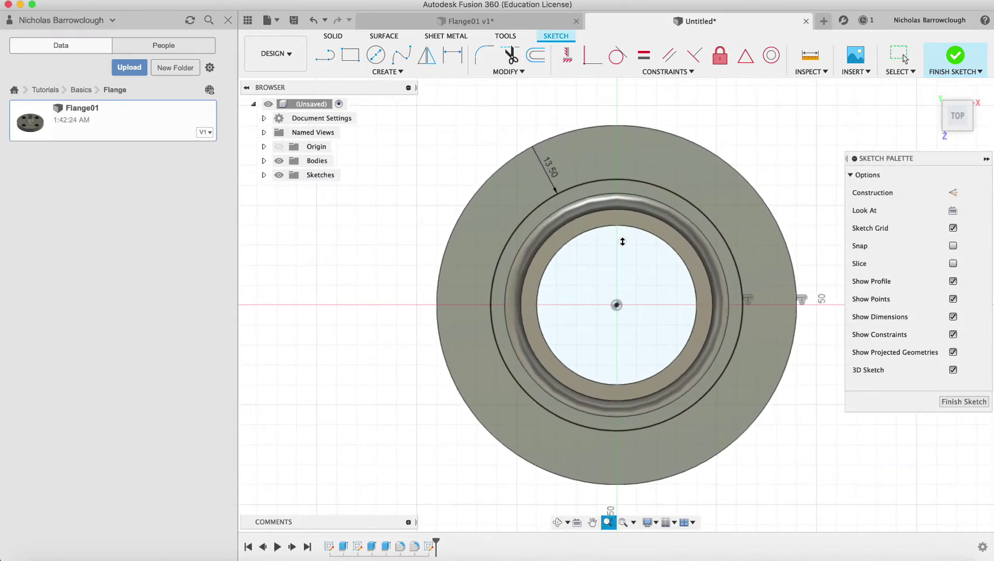
pyautogui.click(558, 522)
pyautogui.moveTo(571, 282)
pyautogui.mouseDown()
pyautogui.moveTo(602, 287)
pyautogui.moveTo(596, 297)
pyautogui.moveTo(589, 289)
pyautogui.mouseUp()
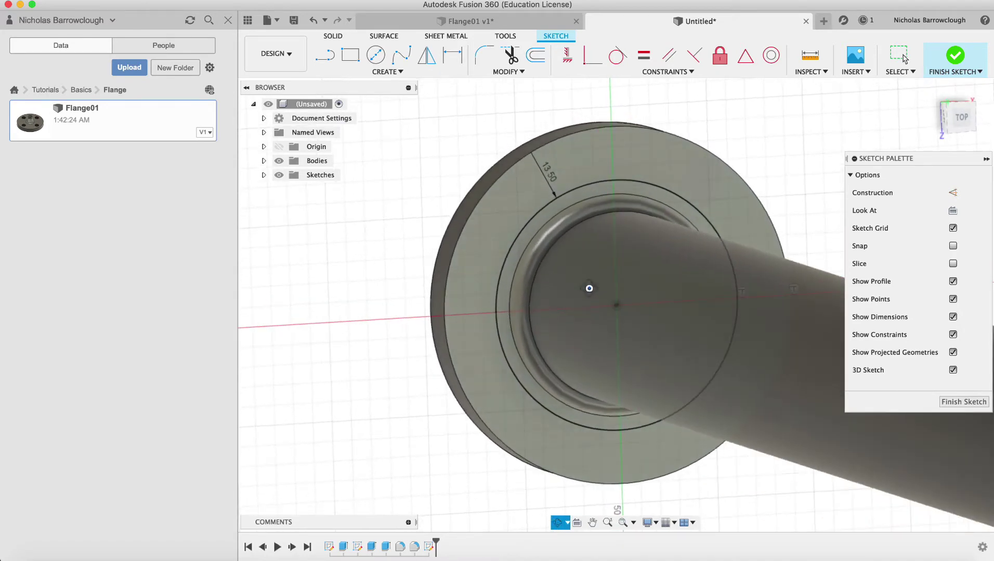
# Measure Flange01's inner hole ring to its outer circle, then return to the Untitled design.
pyautogui.click(480, 20)
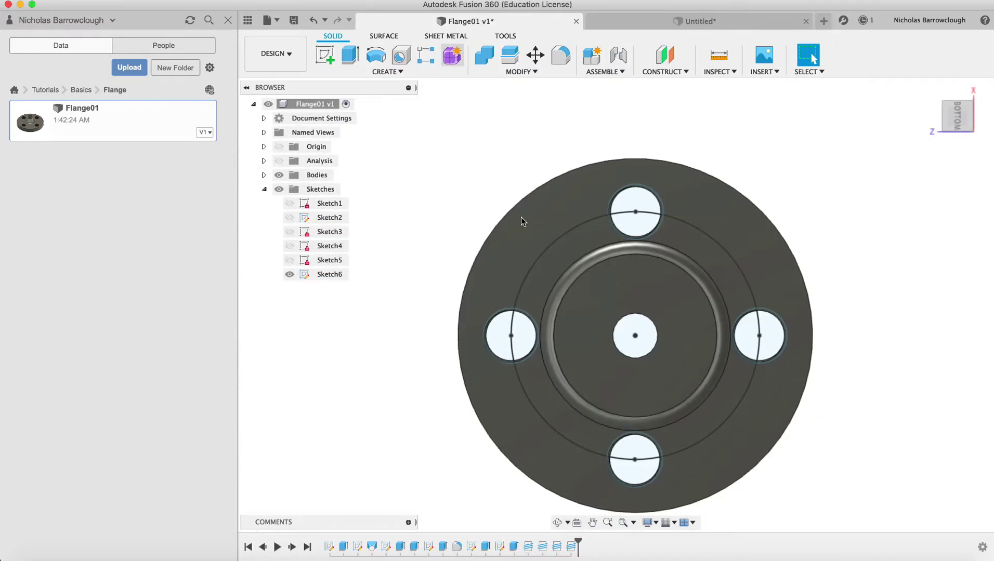
pyautogui.click(717, 56)
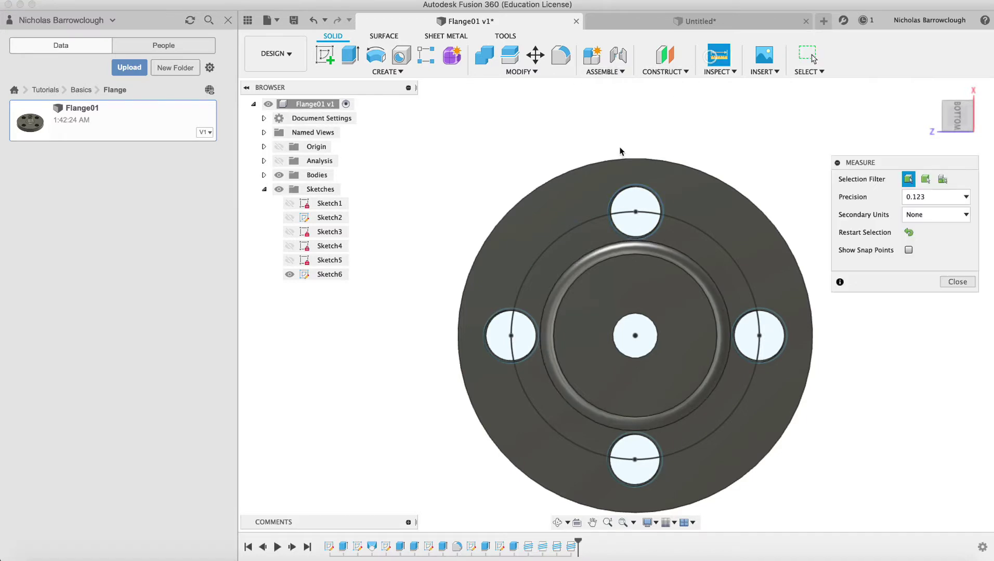
pyautogui.click(567, 267)
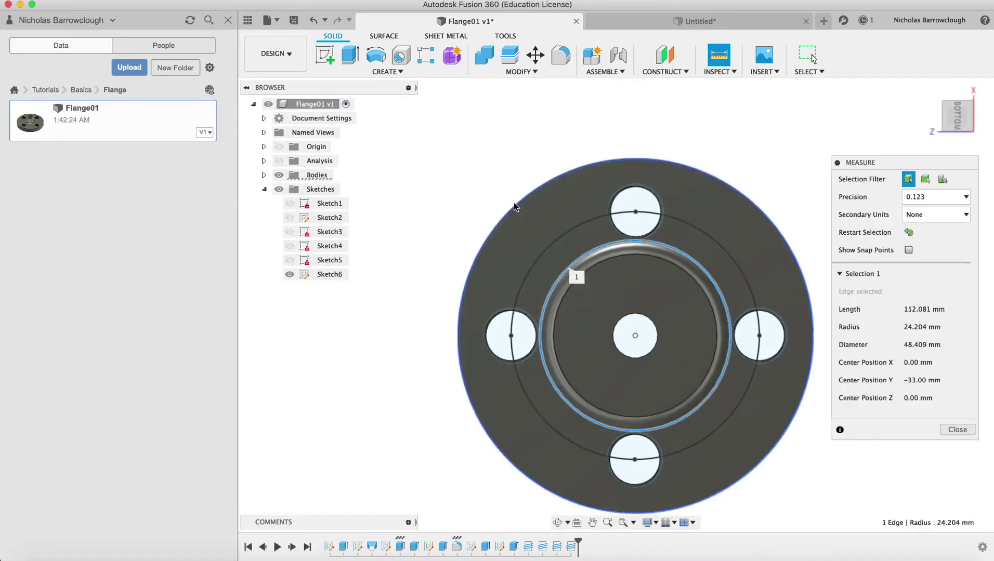
pyautogui.click(517, 204)
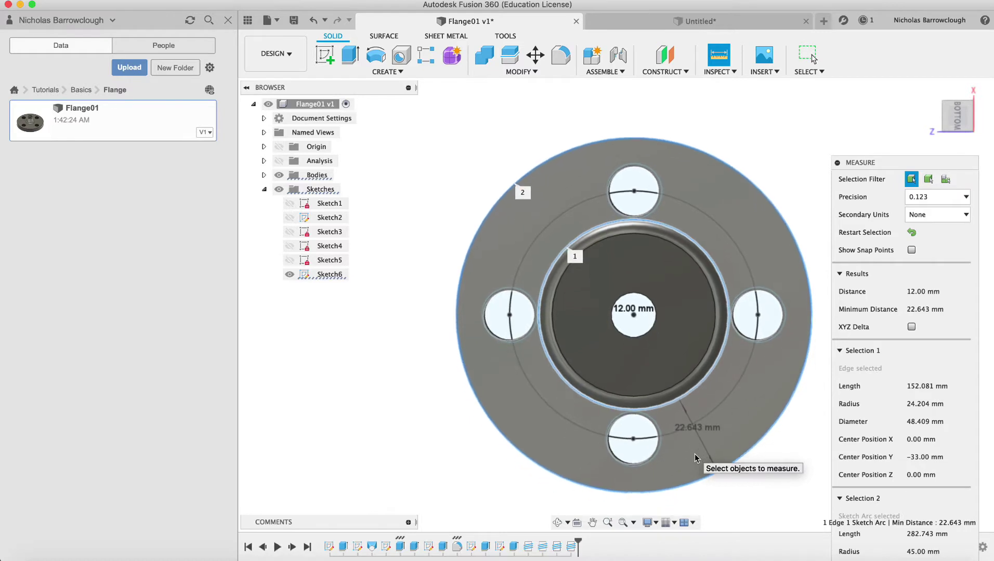
pyautogui.click(738, 21)
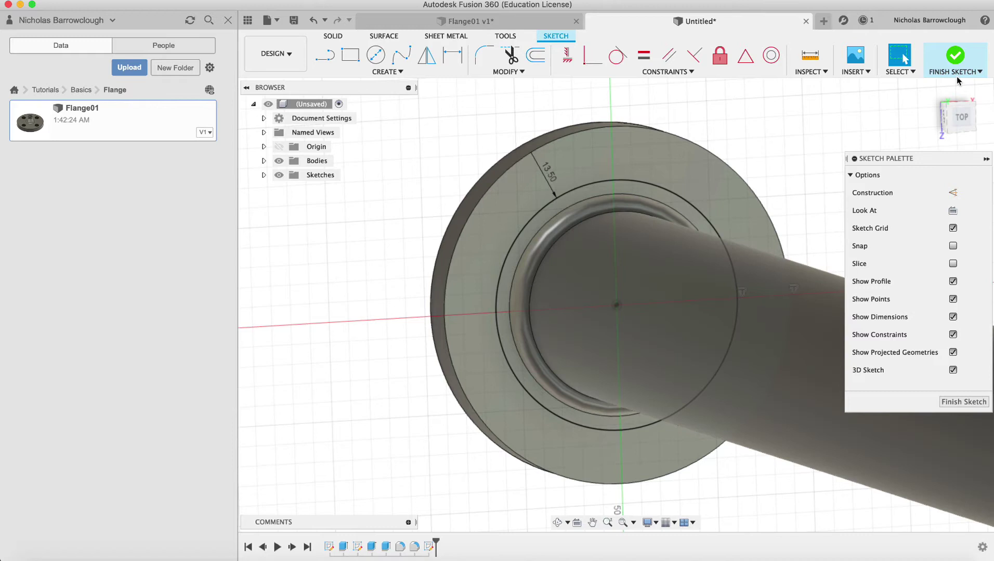
# Finish the sketch, measure 17.00 mm between the 56 mm and 90 mm circles, and view from top.
pyautogui.click(956, 65)
pyautogui.click(719, 55)
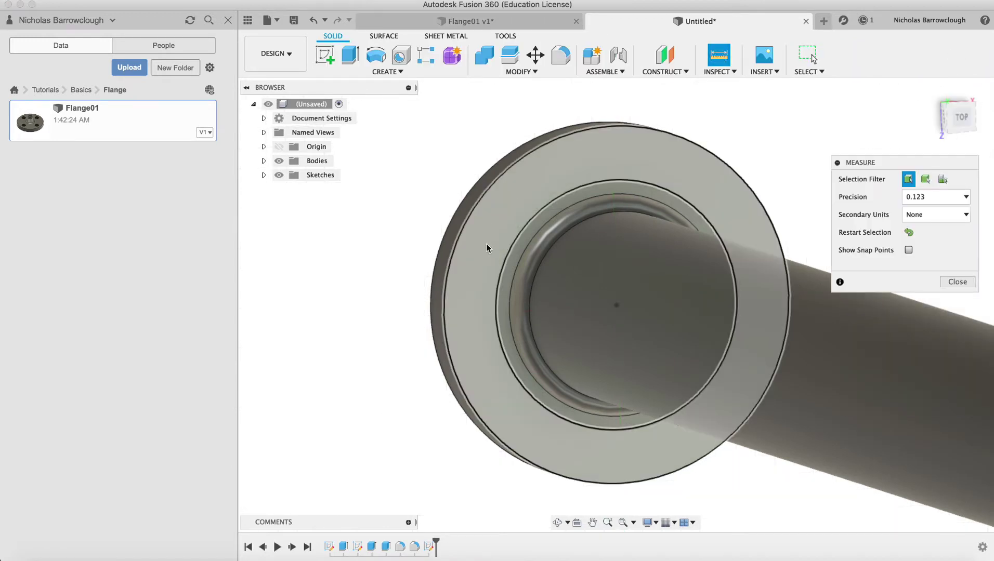
pyautogui.click(522, 255)
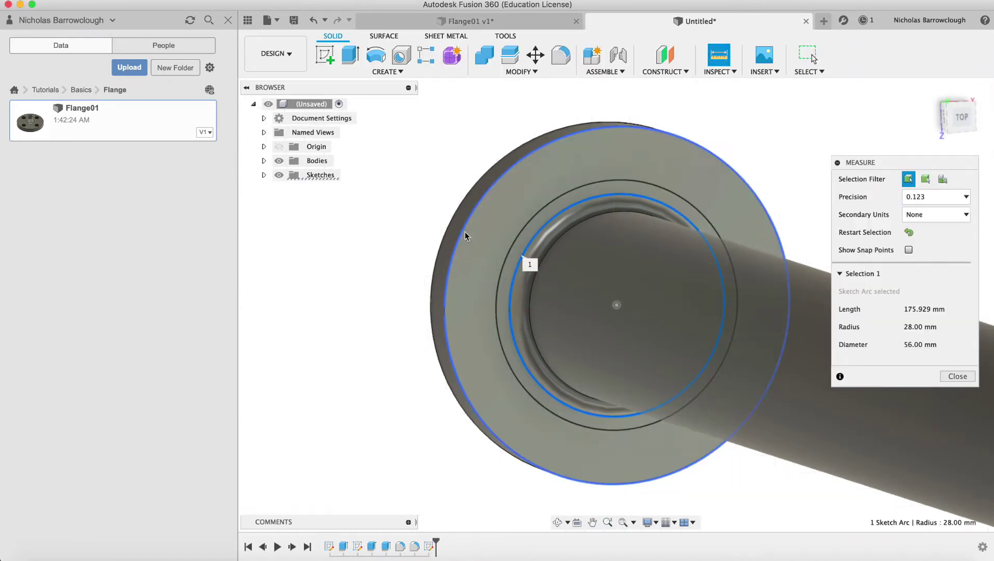
pyautogui.click(464, 233)
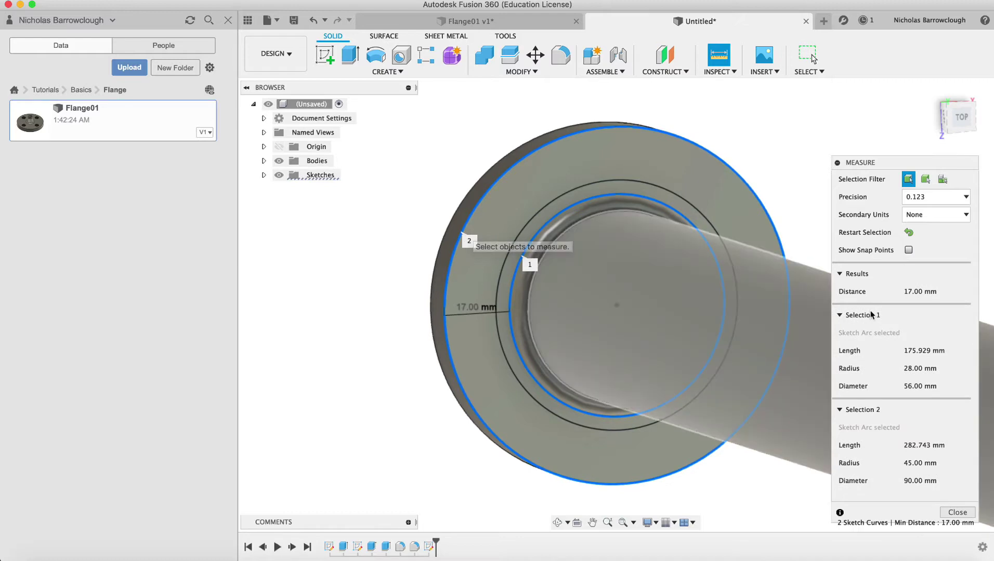
pyautogui.click(958, 512)
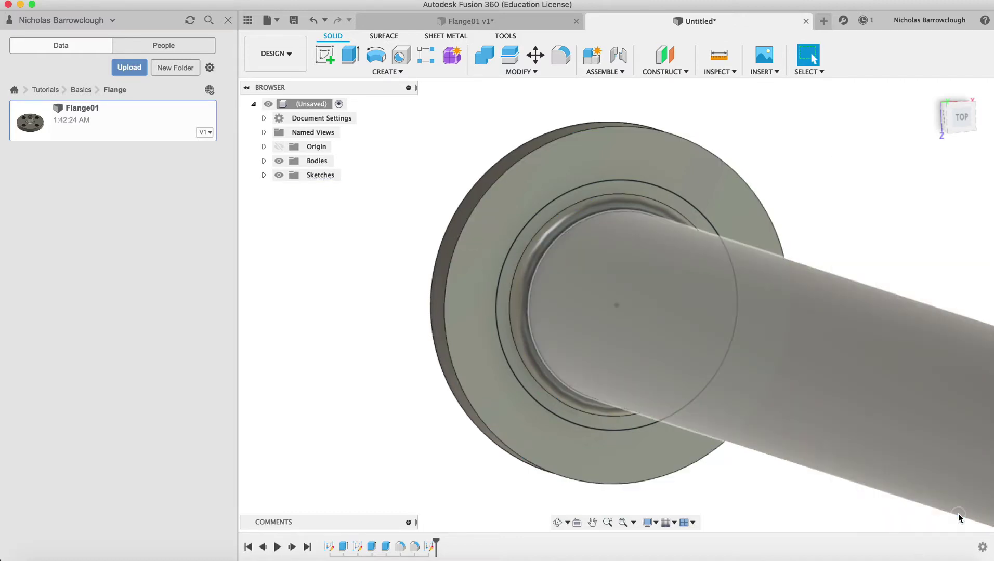
pyautogui.click(540, 148)
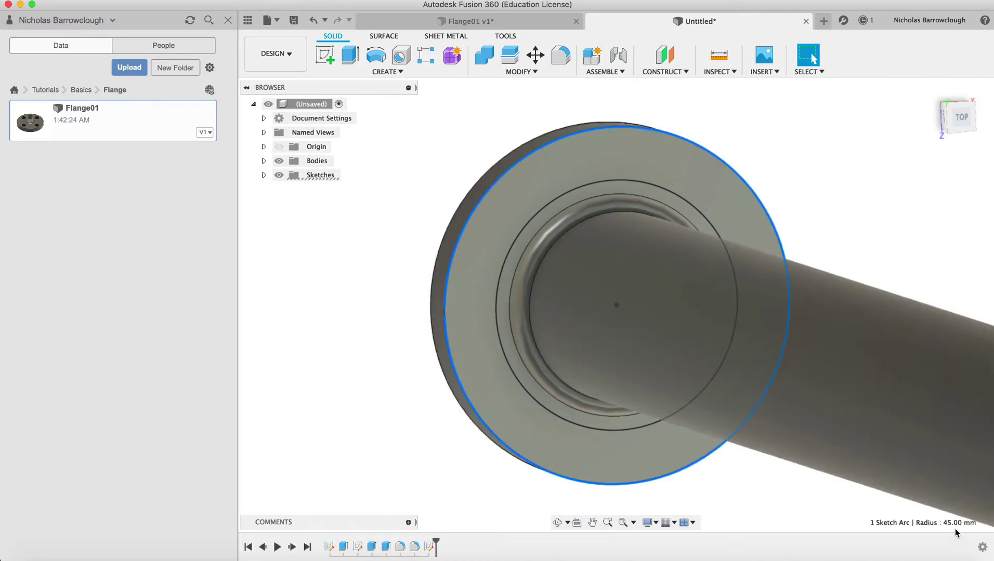
pyautogui.click(959, 118)
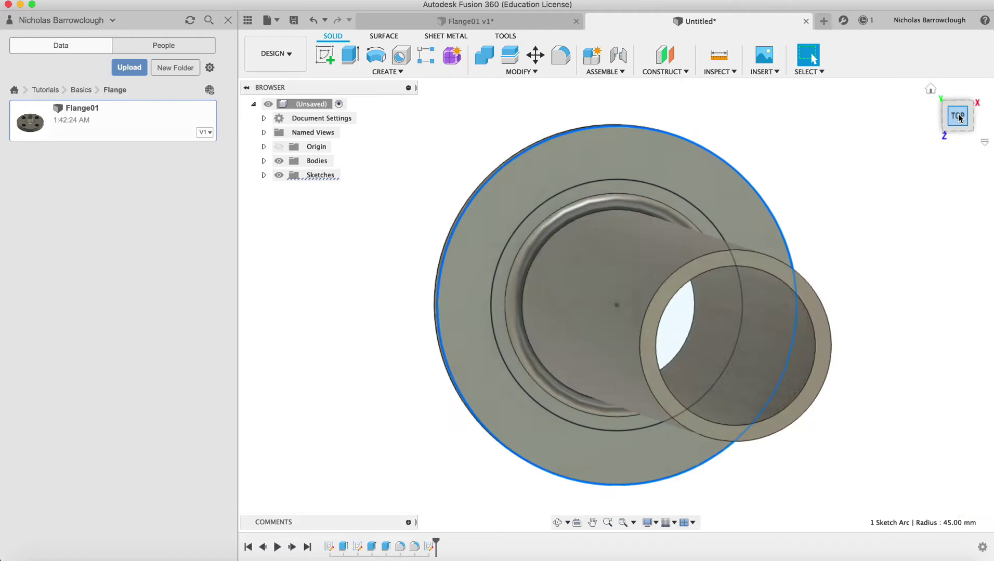
# Reveal the sketches and open Sketch3 for editing.
pyautogui.click(264, 176)
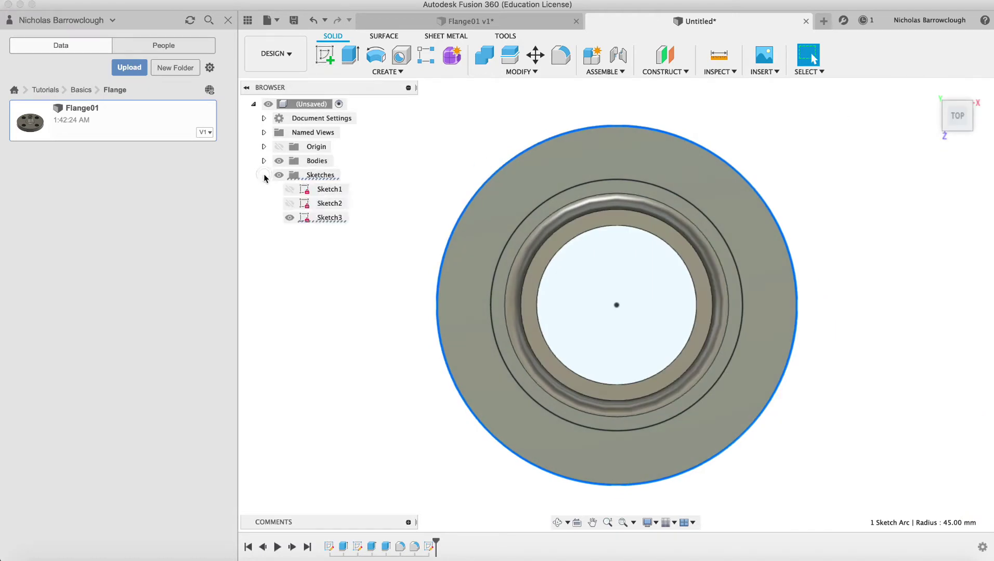
pyautogui.doubleClick(314, 218)
pyautogui.rightClick(316, 220)
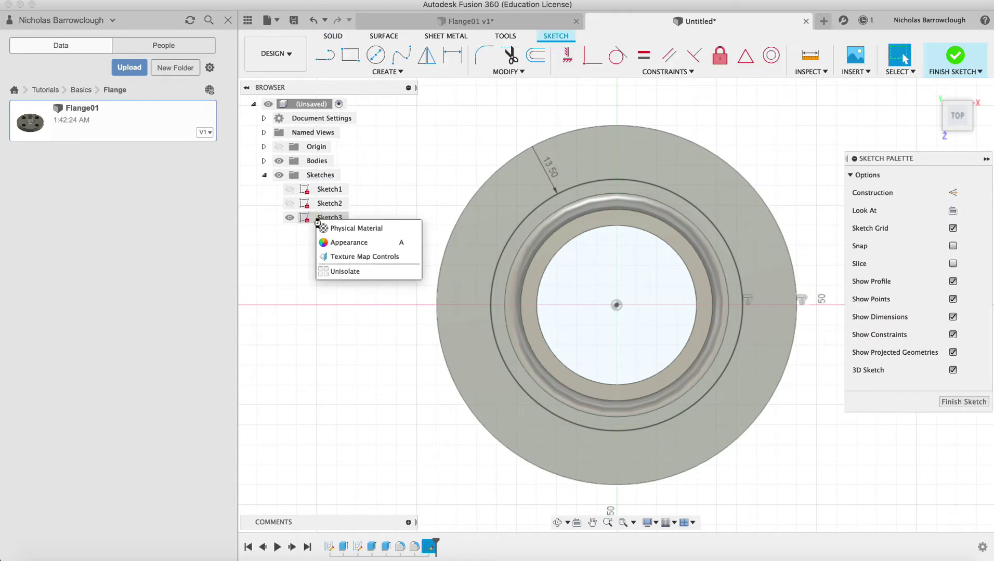
pyautogui.press('Escape')
# Draw 14 mm diameter circles at the top and bottom of the bolt circle.
pyautogui.click(376, 55)
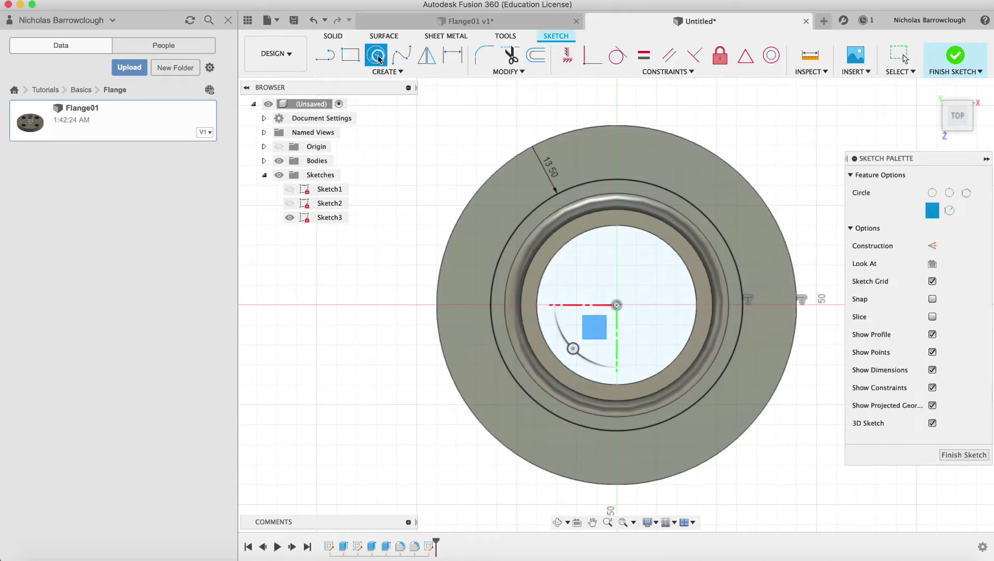
pyautogui.click(616, 180)
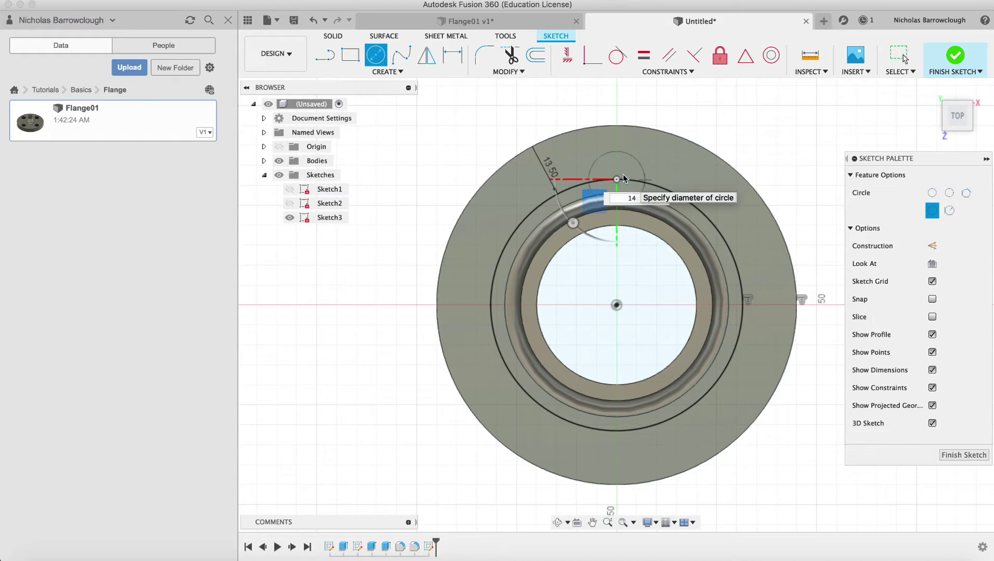
pyautogui.write('14')
pyautogui.press('Return')
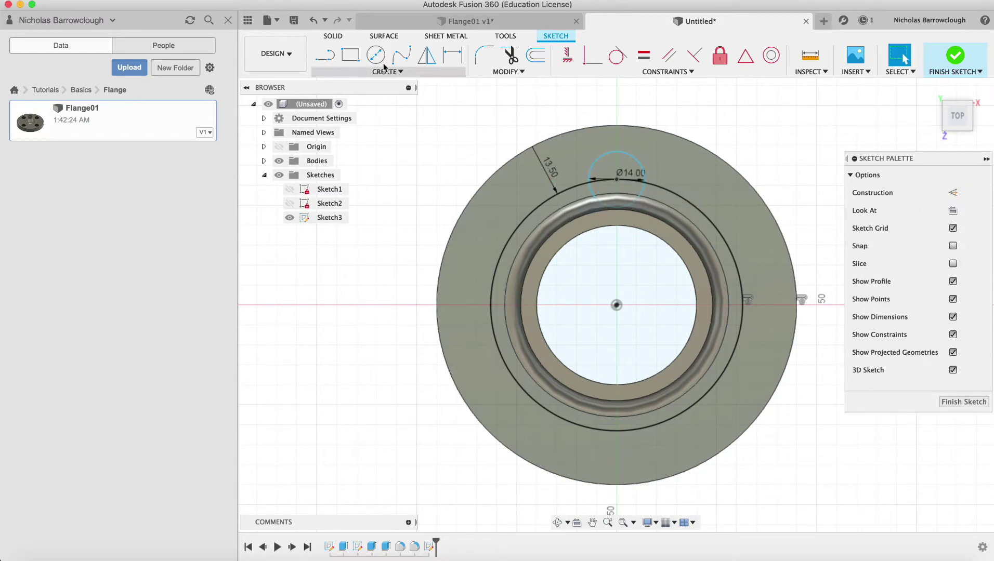
pyautogui.click(381, 62)
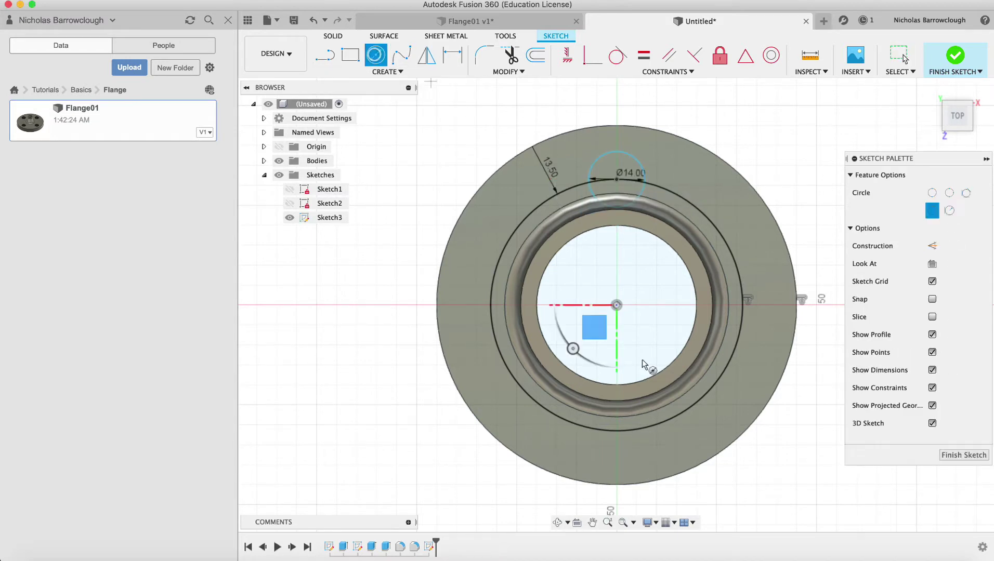
pyautogui.click(617, 431)
pyautogui.write('14')
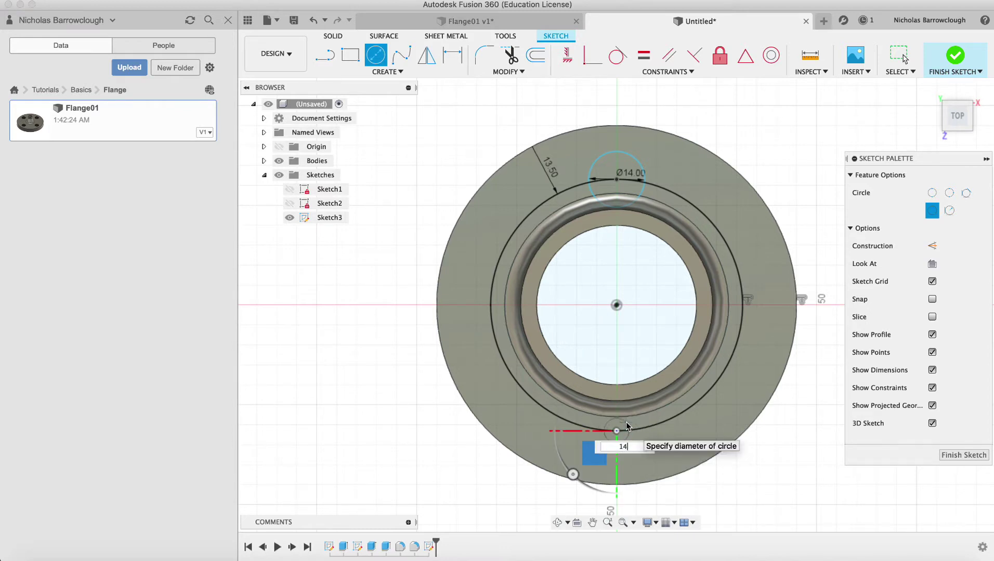
pyautogui.press('Return')
# Draw 14 mm diameter circles at the left and right of the bolt circle, then orbit to inspect.
pyautogui.click(385, 55)
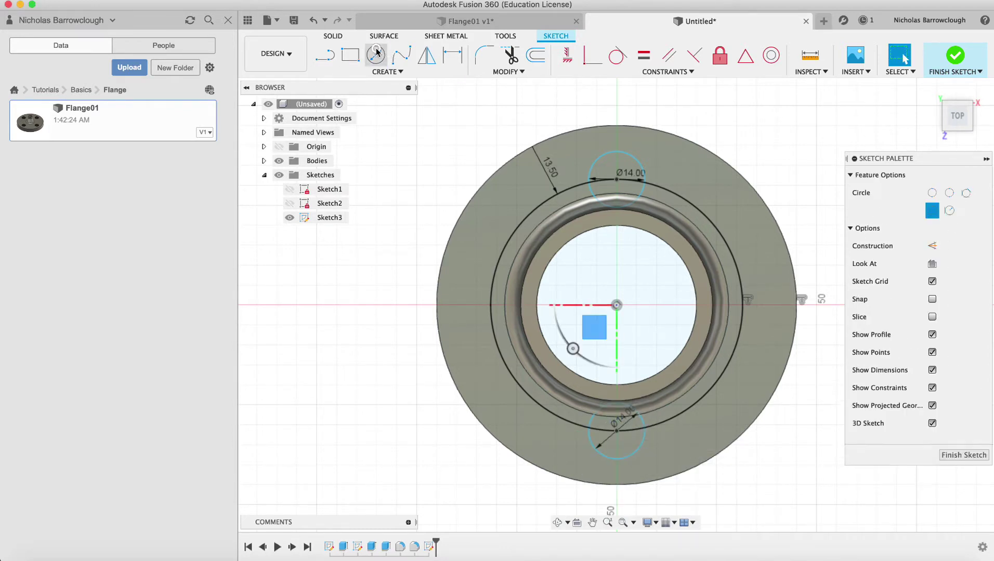
pyautogui.click(489, 305)
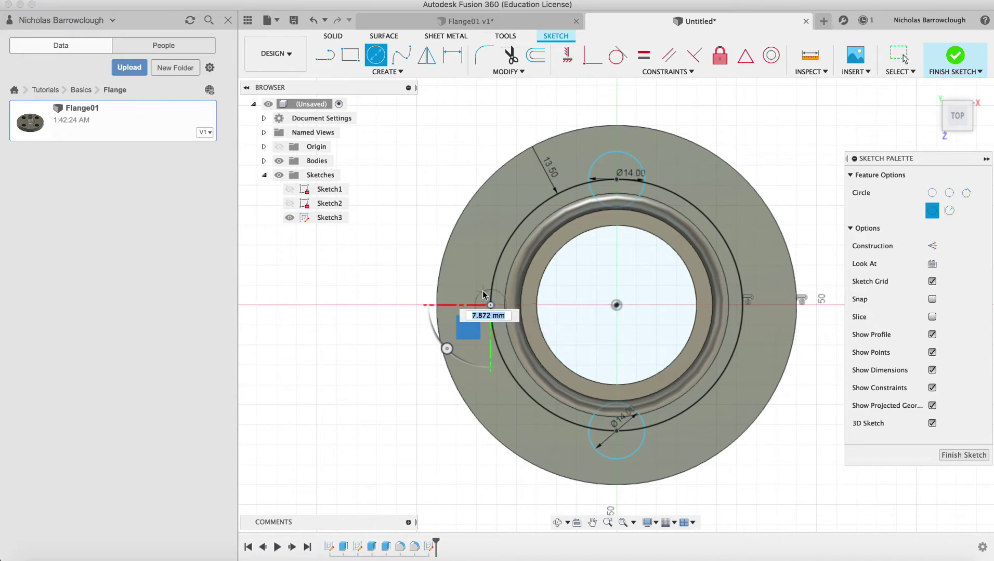
pyautogui.write('14')
pyautogui.press('Return')
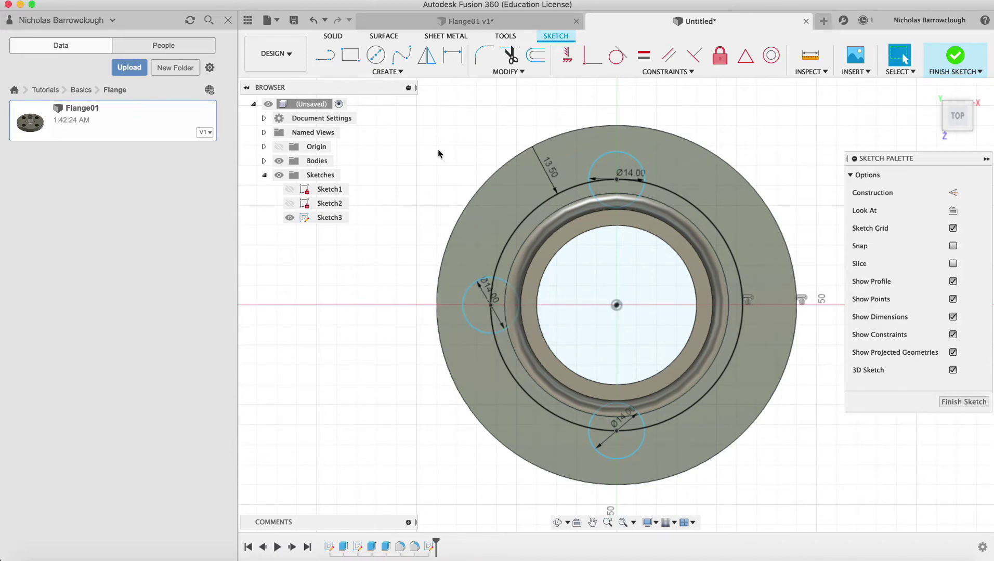
pyautogui.click(376, 55)
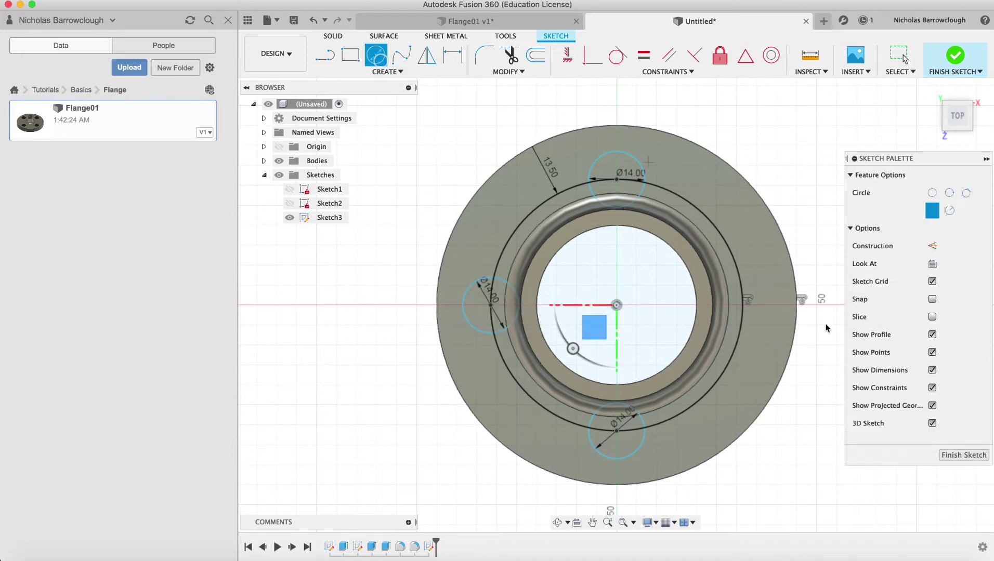
pyautogui.click(743, 305)
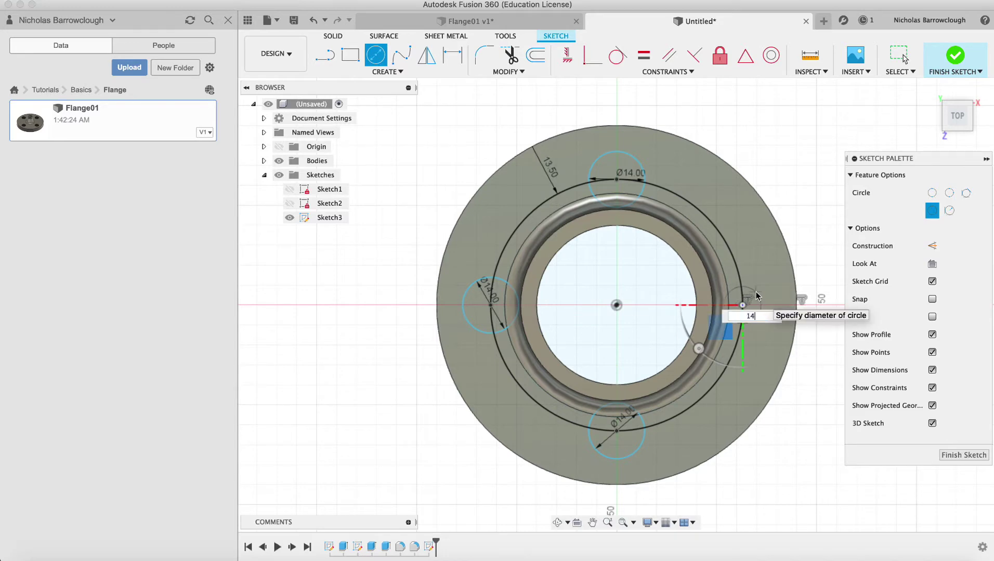
pyautogui.write('14')
pyautogui.press('Return')
pyautogui.click(558, 523)
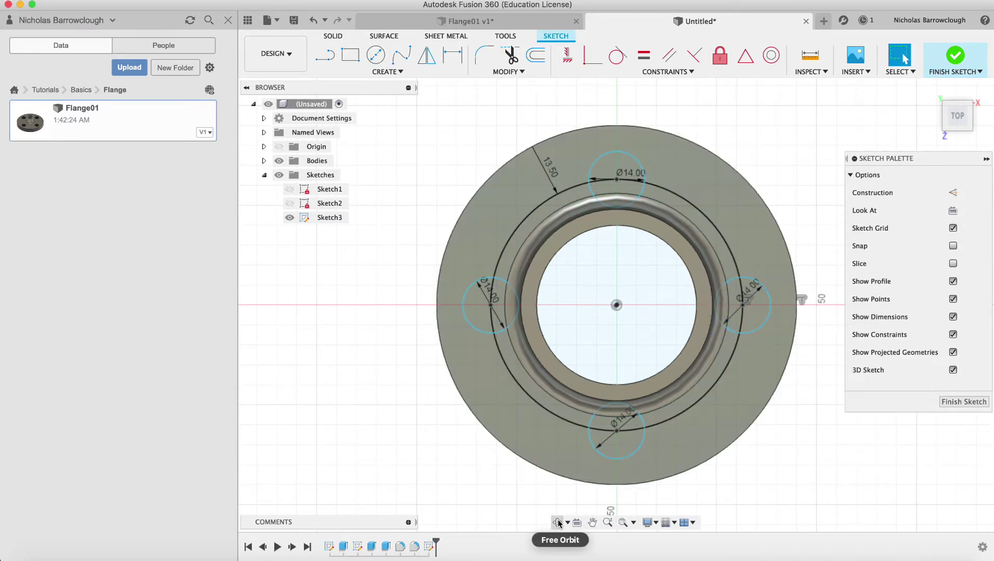
pyautogui.moveTo(603, 338); pyautogui.dragTo(604, 297)
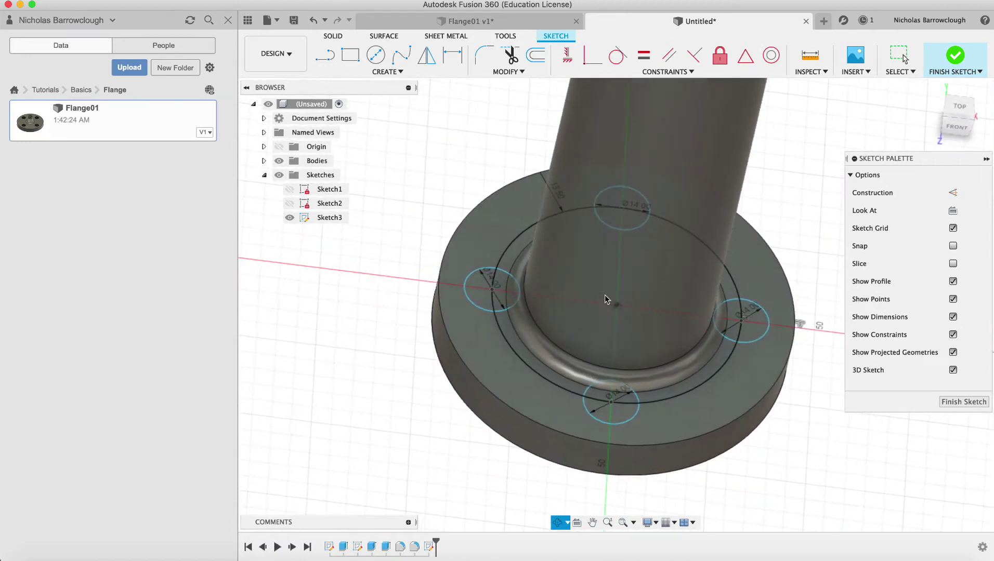
pyautogui.press('Escape')
# Finish the sketch and start an extrude, picking the left and bottom circle profiles.
pyautogui.click(958, 402)
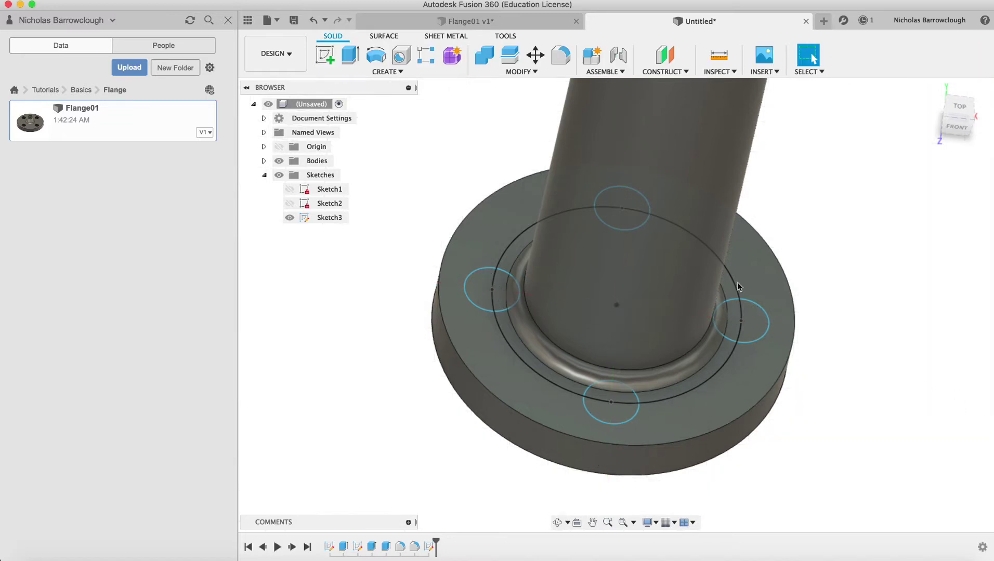
pyautogui.click(351, 55)
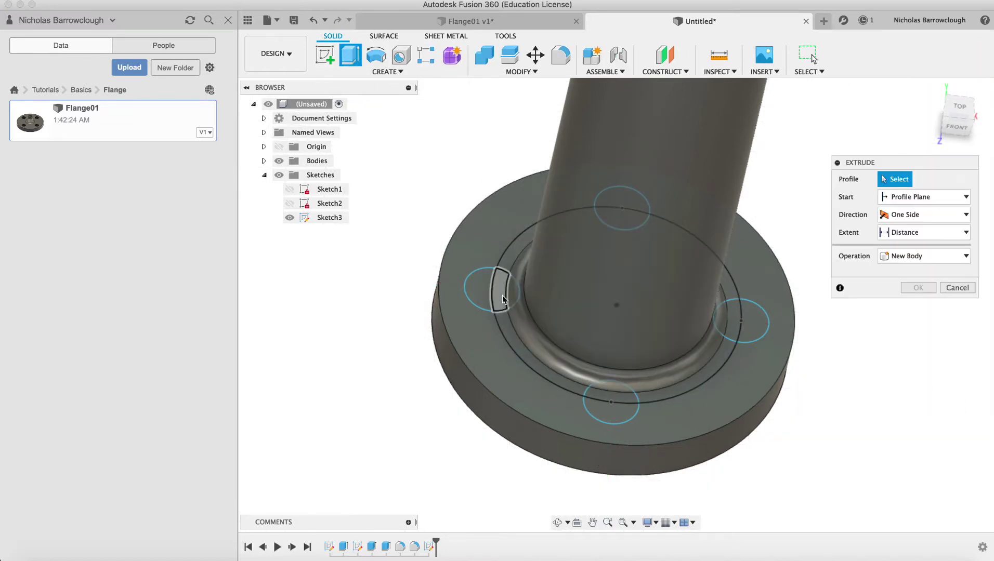
pyautogui.click(500, 287)
pyautogui.click(514, 299)
pyautogui.click(478, 289)
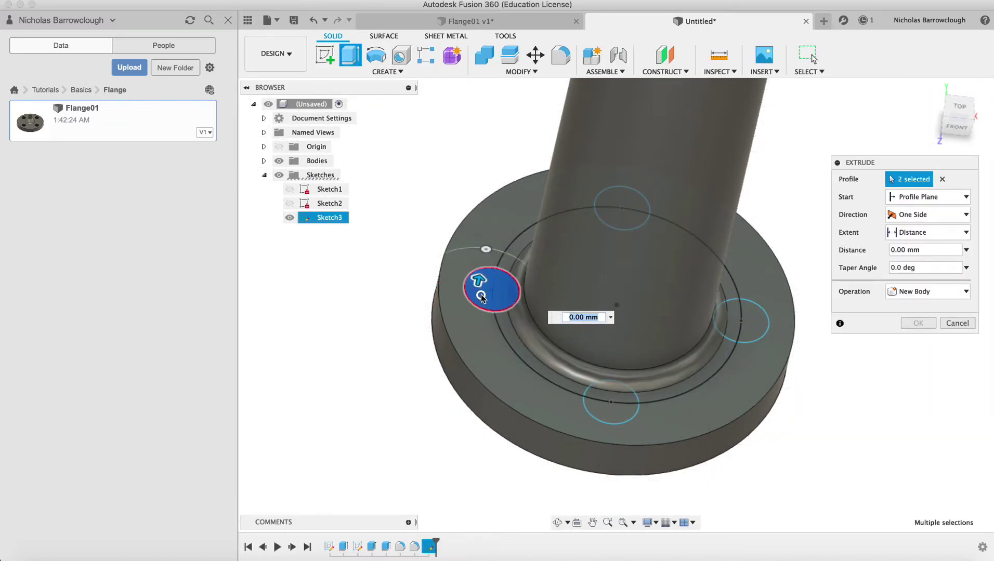
pyautogui.click(613, 385)
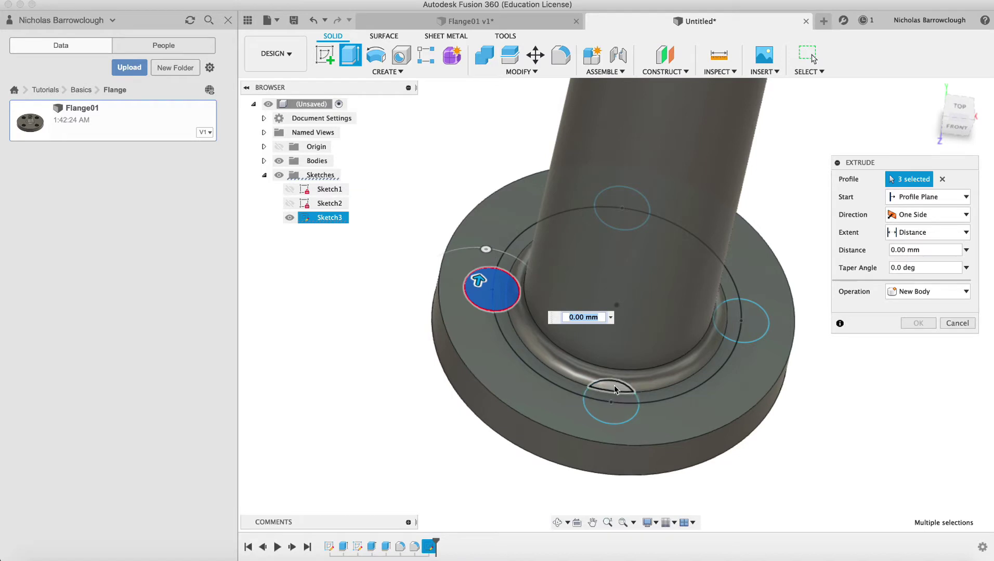
# Add the bottom and right circle profiles, cancel the extrude, and delete the pipe-base fillet face.
pyautogui.click(610, 413)
pyautogui.click(606, 396)
pyautogui.click(721, 325)
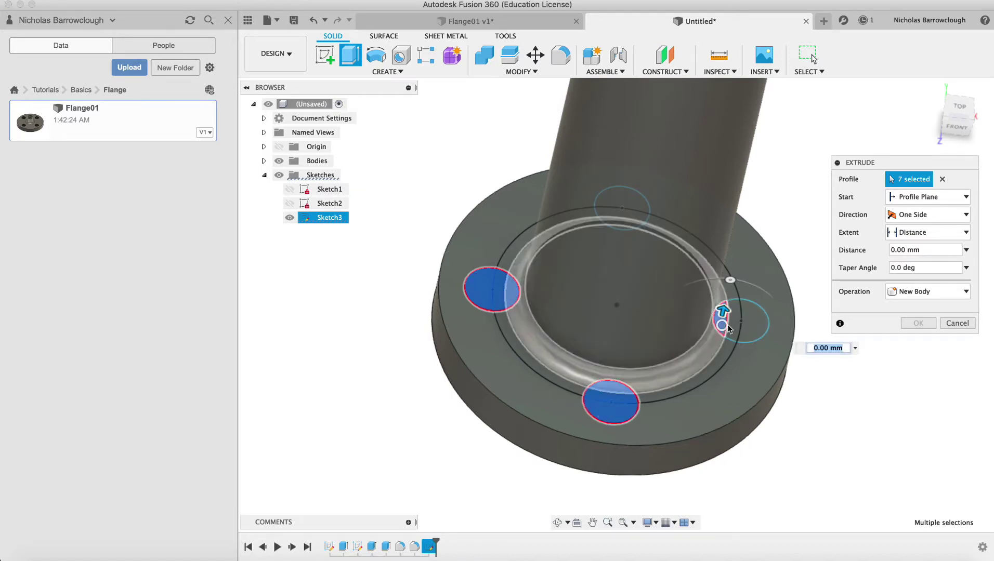
pyautogui.click(733, 320)
pyautogui.click(750, 324)
pyautogui.click(955, 324)
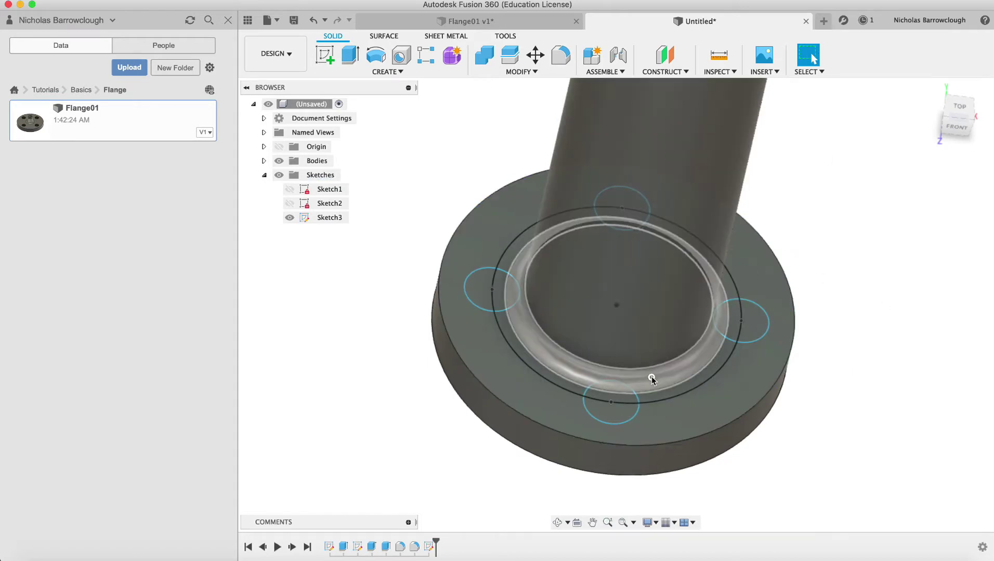
pyautogui.click(652, 376)
pyautogui.press('Delete')
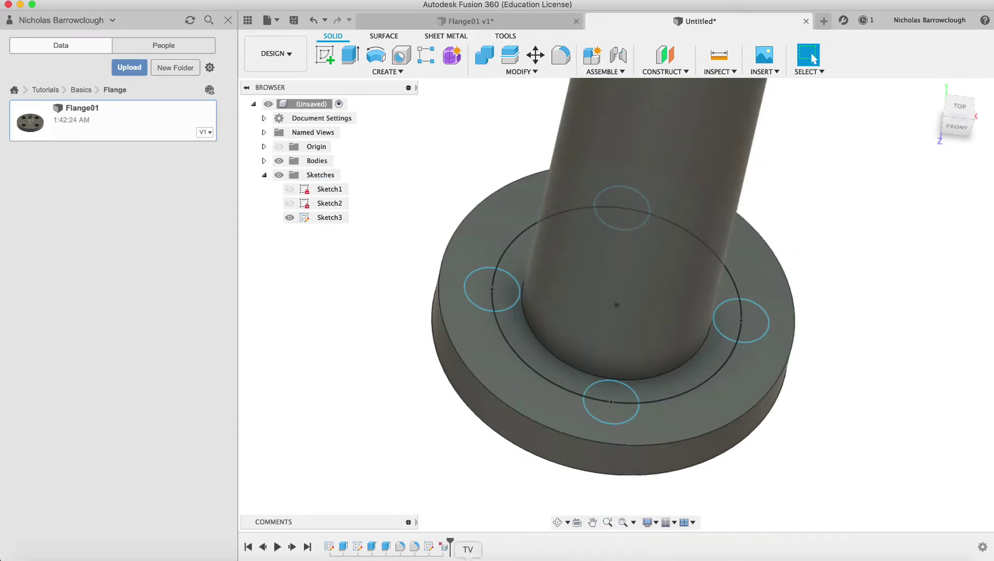
# Orbit down the pipe and remove the raised rim around the central bore.
pyautogui.click(556, 521)
pyautogui.moveTo(609, 267)
pyautogui.mouseDown()
pyautogui.moveTo(641, 344)
pyautogui.moveTo(612, 320)
pyautogui.moveTo(739, 281)
pyautogui.moveTo(721, 275)
pyautogui.moveTo(740, 282)
pyautogui.moveTo(725, 279)
pyautogui.mouseUp()
pyautogui.press('Escape')
pyautogui.click(556, 230)
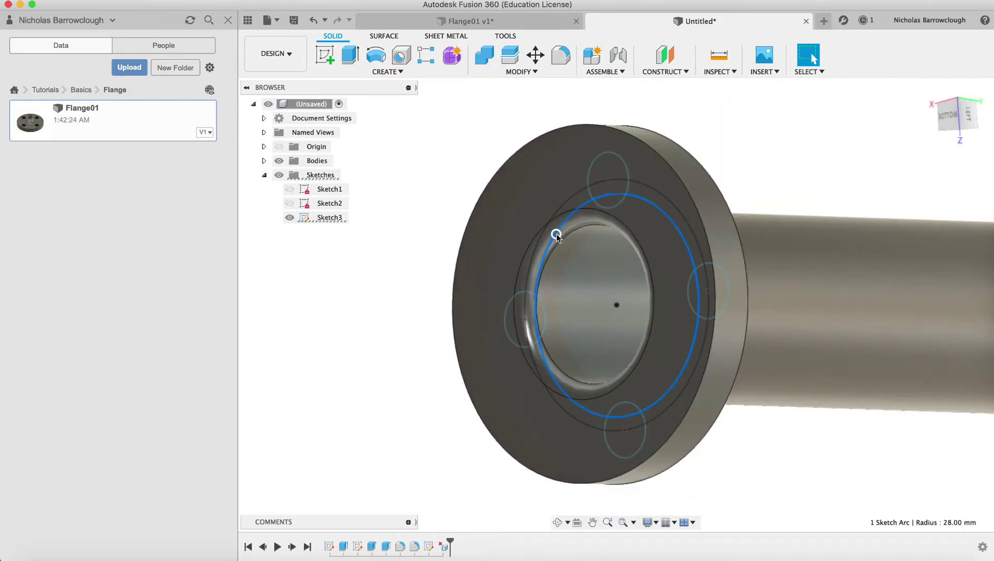
pyautogui.press('Escape')
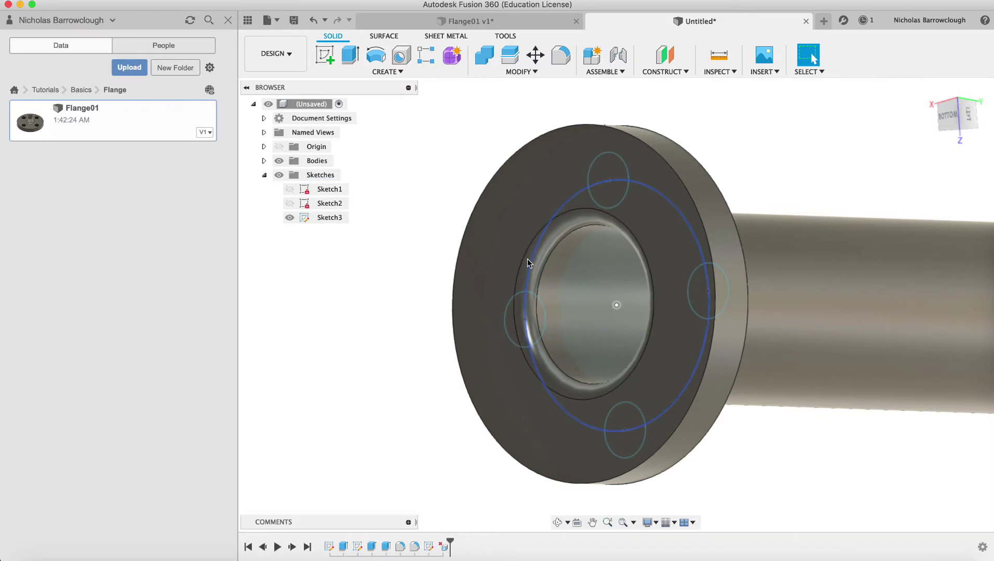
pyautogui.click(526, 259)
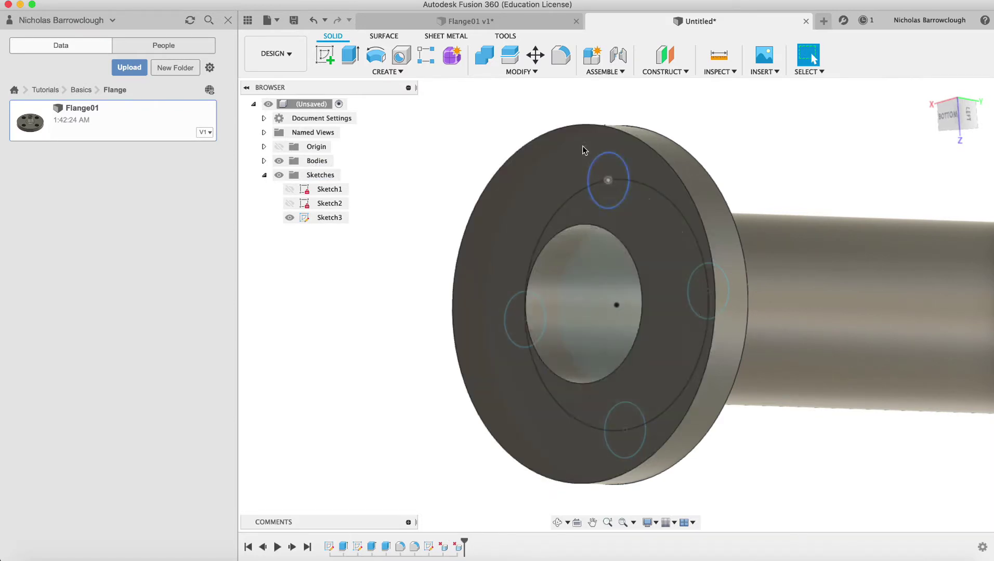
# Hide Sketch3 and widen the flange's bore face by 1 mm with Press Pull.
pyautogui.click(521, 72)
pyautogui.click(512, 82)
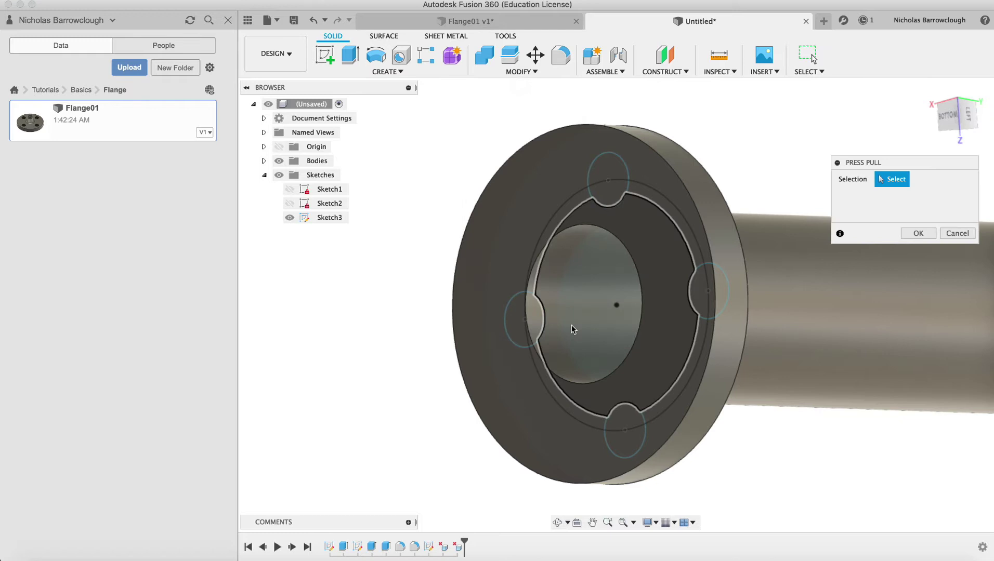
pyautogui.click(573, 316)
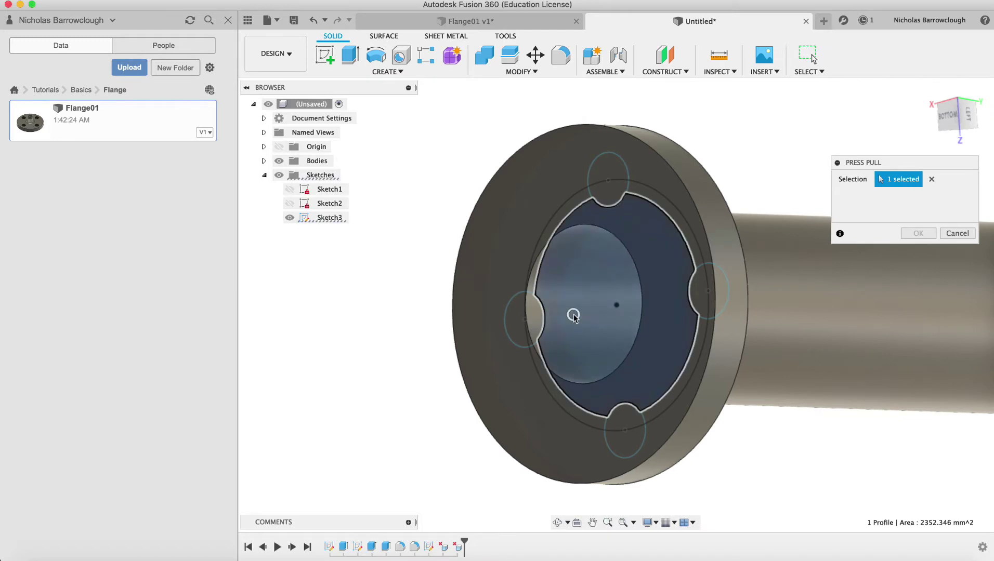
pyautogui.press('Escape')
pyautogui.click(288, 218)
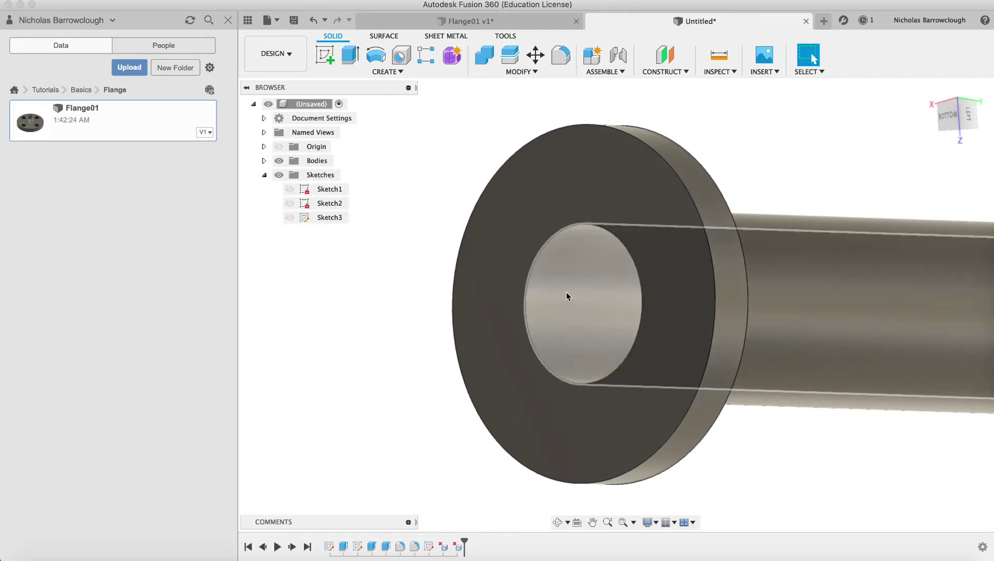
pyautogui.click(566, 292)
pyautogui.click(521, 72)
pyautogui.click(514, 85)
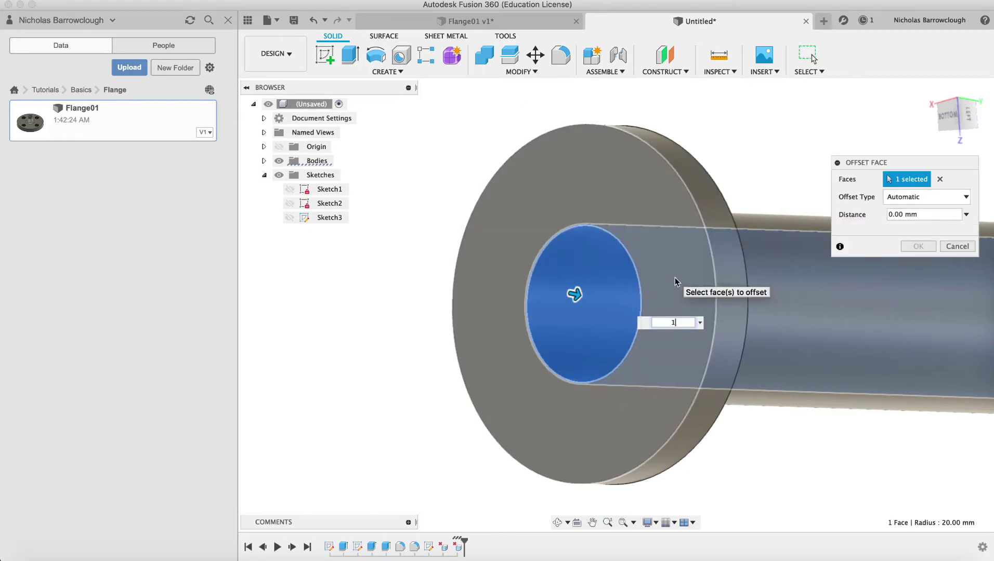
pyautogui.press('Return')
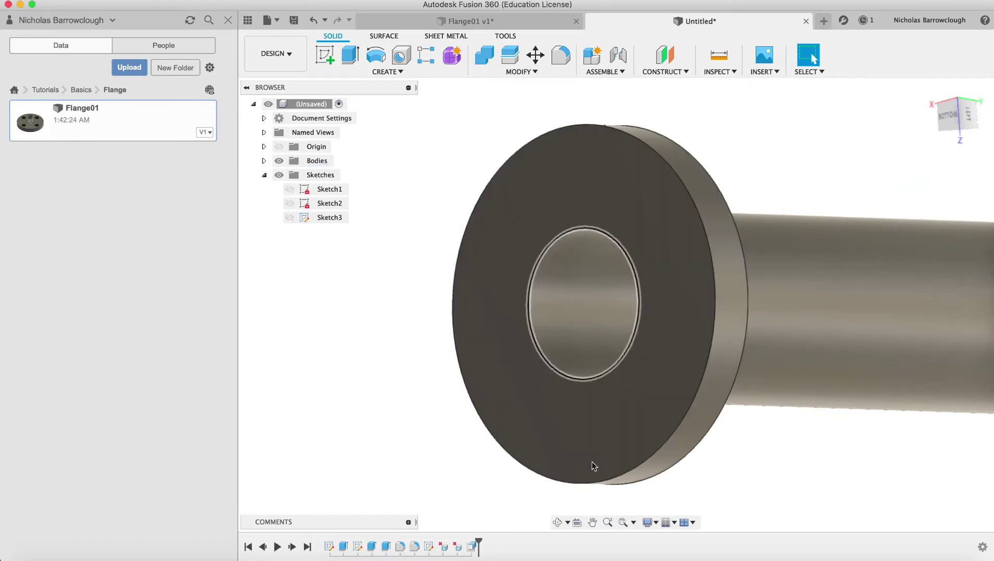
# Shrink the pipe's outer face by 2 mm, then show Sketch3 in the top view.
pyautogui.click(555, 524)
pyautogui.moveTo(623, 330); pyautogui.dragTo(559, 355)
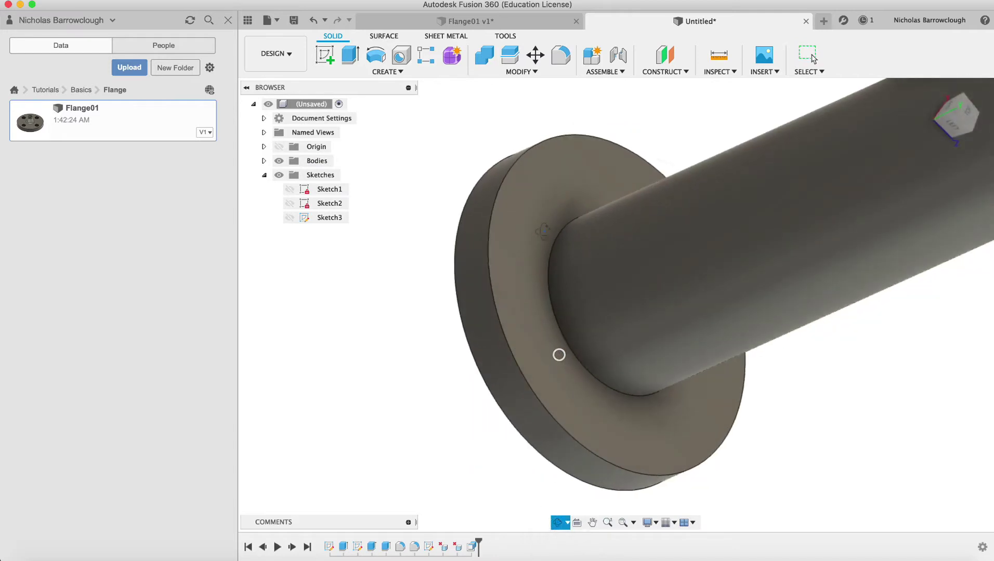
pyautogui.click(507, 73)
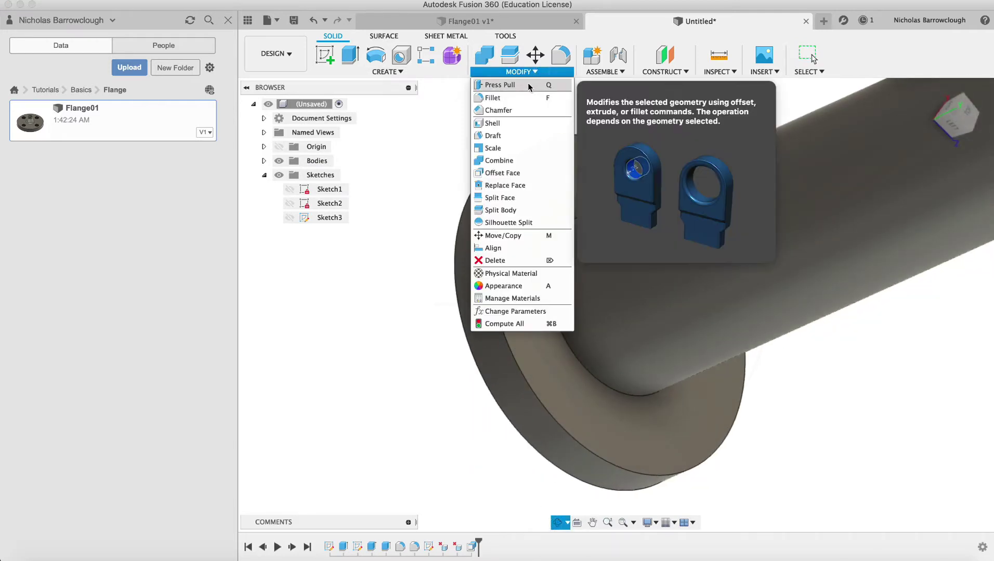
pyautogui.click(498, 147)
pyautogui.click(604, 296)
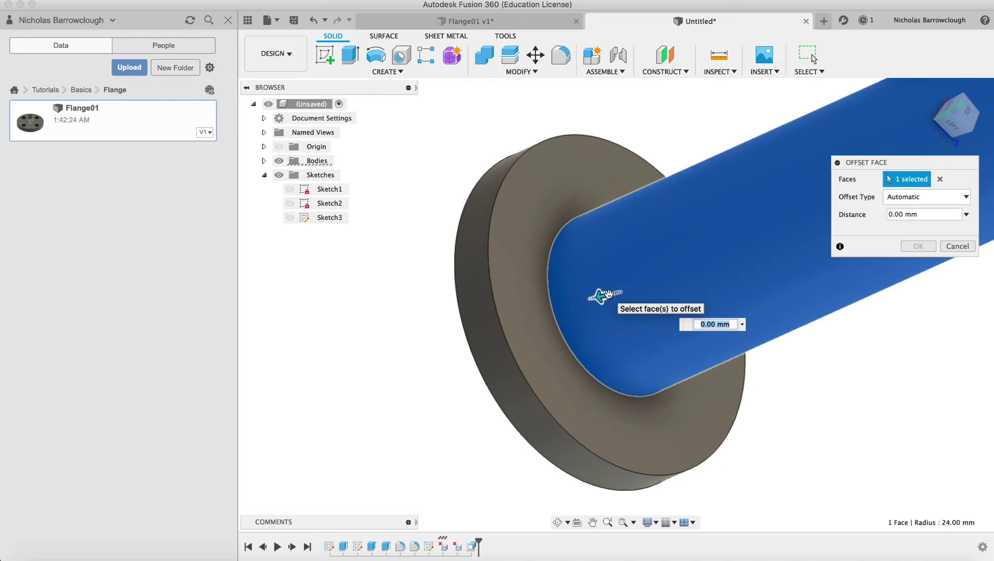
pyautogui.press('Return')
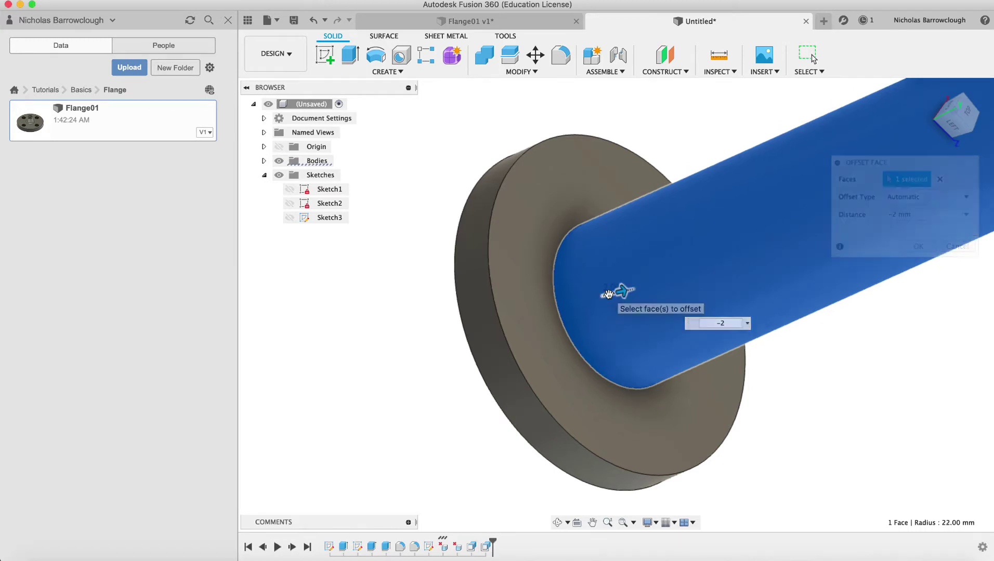
pyautogui.click(290, 218)
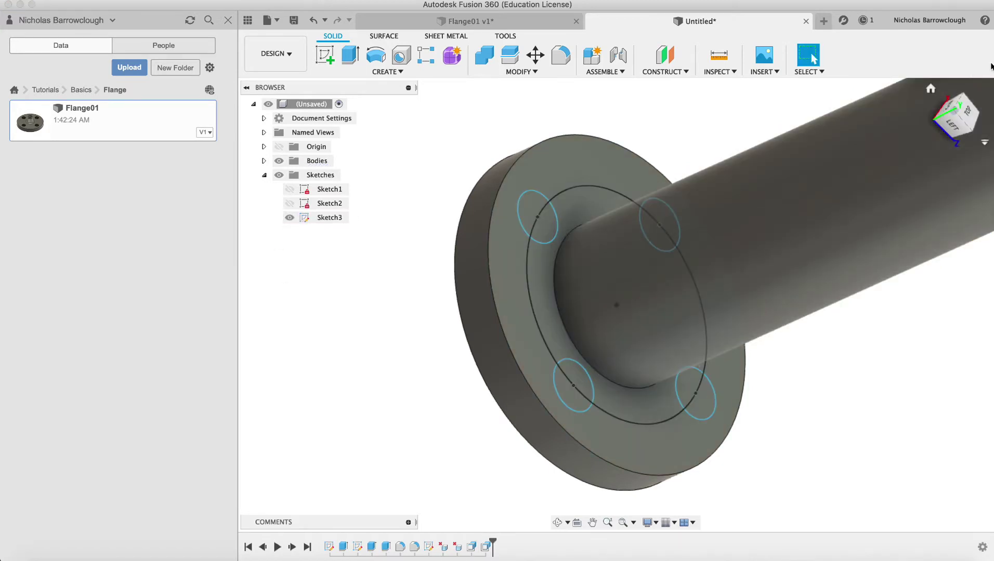
pyautogui.click(967, 114)
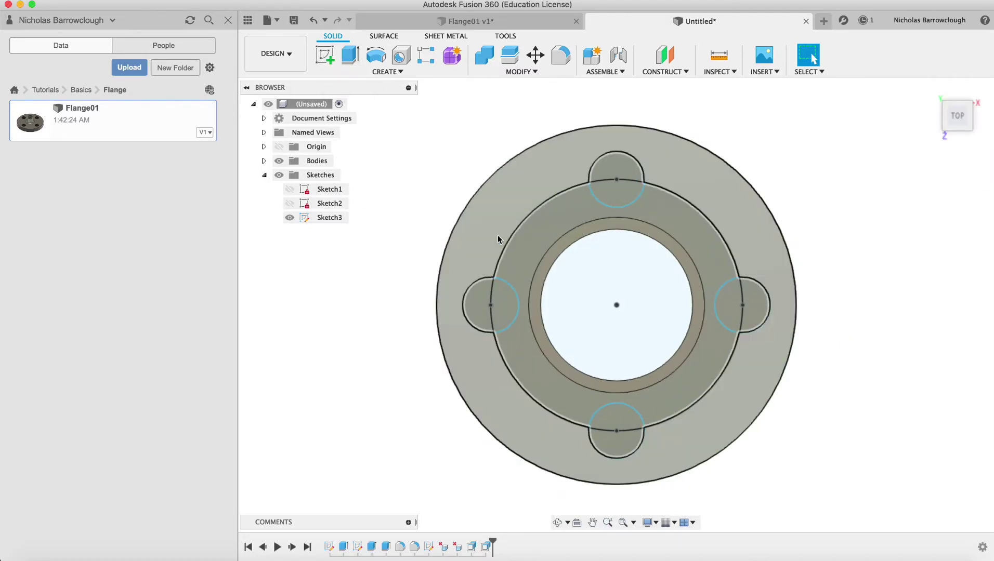
# Start an extrude and select all regions of the four bolt-hole circles.
pyautogui.click(350, 54)
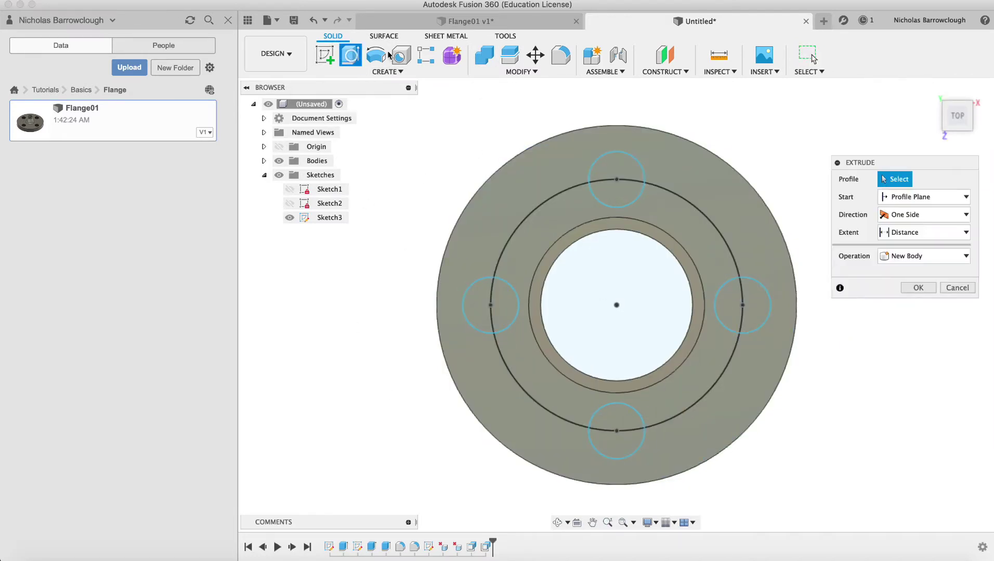
pyautogui.click(616, 175)
pyautogui.click(616, 192)
pyautogui.click(606, 200)
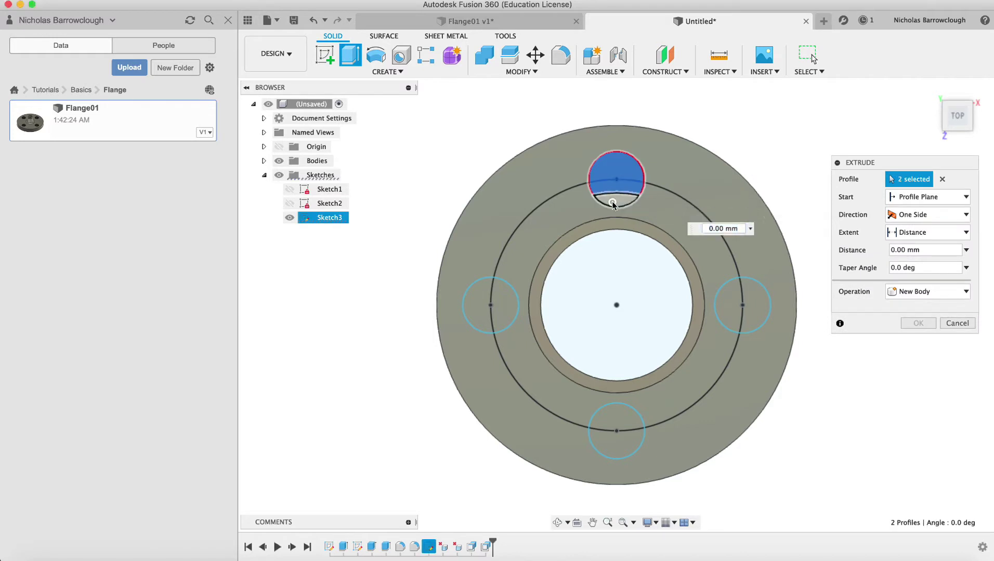
pyautogui.click(471, 313)
pyautogui.click(498, 312)
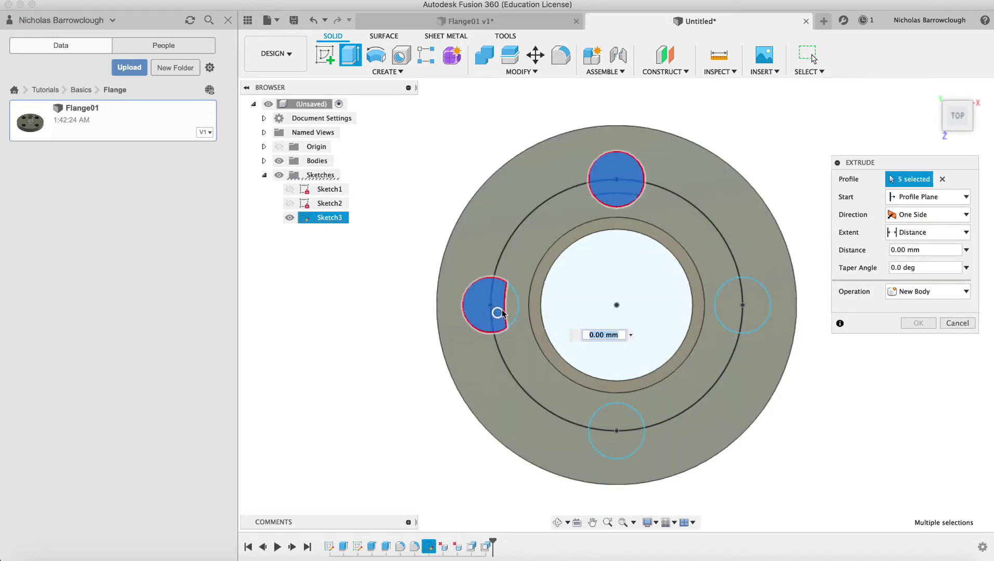
pyautogui.click(507, 308)
pyautogui.click(721, 316)
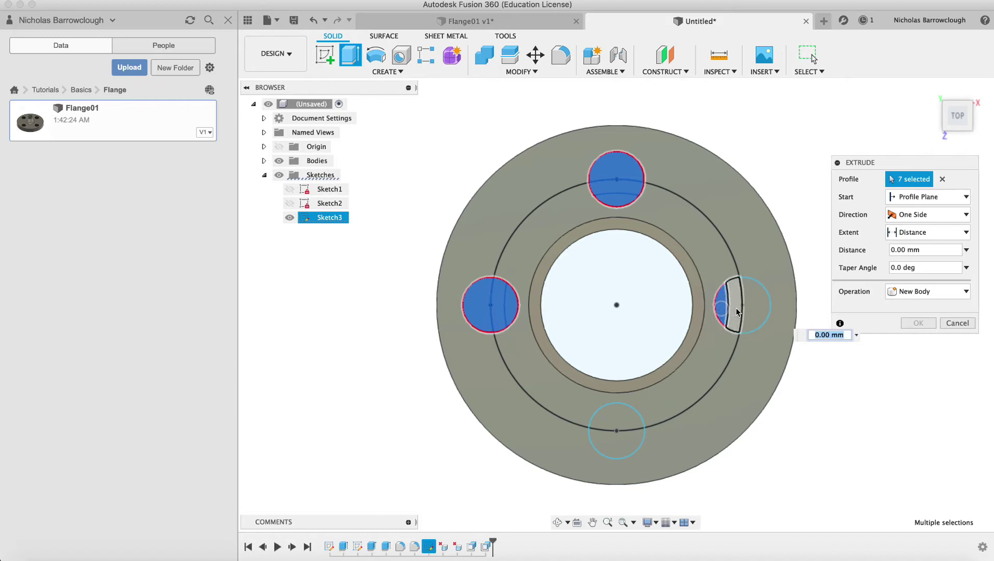
pyautogui.click(736, 308)
pyautogui.click(750, 311)
pyautogui.click(626, 411)
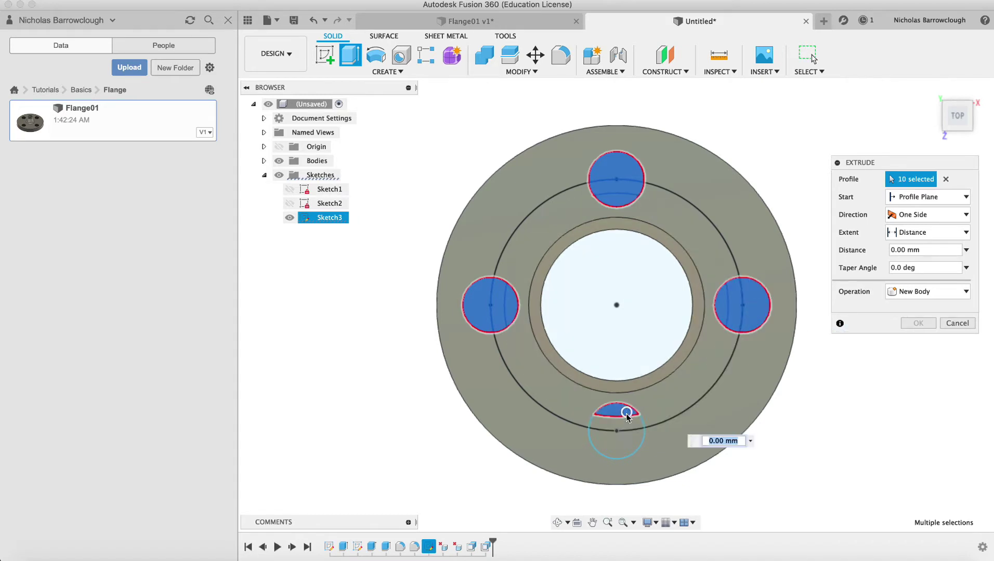
pyautogui.click(625, 450)
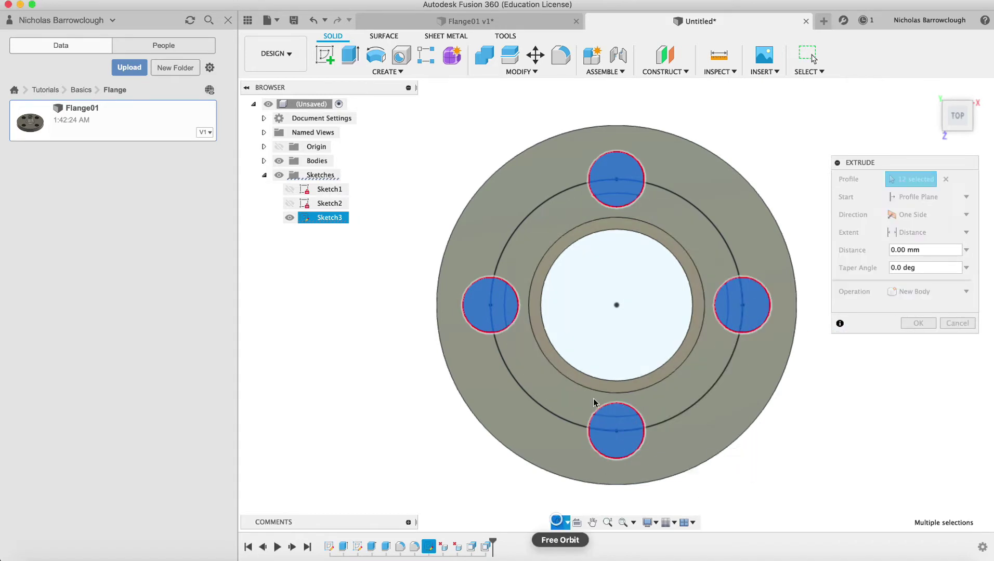
# Cut the four bolt holes -20 mm through the flange.
pyautogui.click(558, 523)
pyautogui.moveTo(606, 372); pyautogui.dragTo(683, 343)
pyautogui.press('Escape')
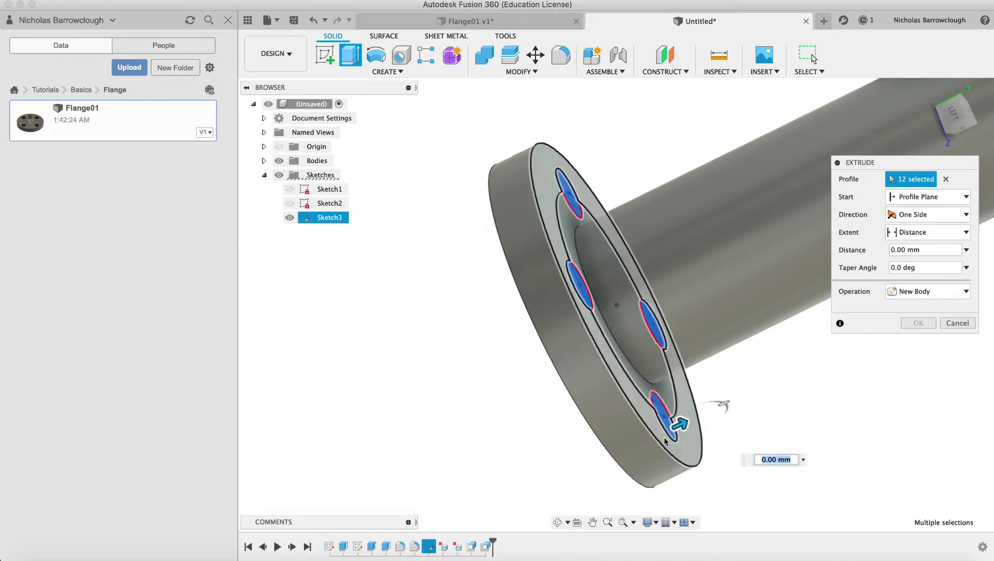
pyautogui.moveTo(679, 423); pyautogui.dragTo(546, 469)
pyautogui.click(918, 341)
pyautogui.click(558, 523)
# Measure 63.00 mm between the top and bottom bolt-hole centres in top view, then hide Sketch3.
pyautogui.click(966, 117)
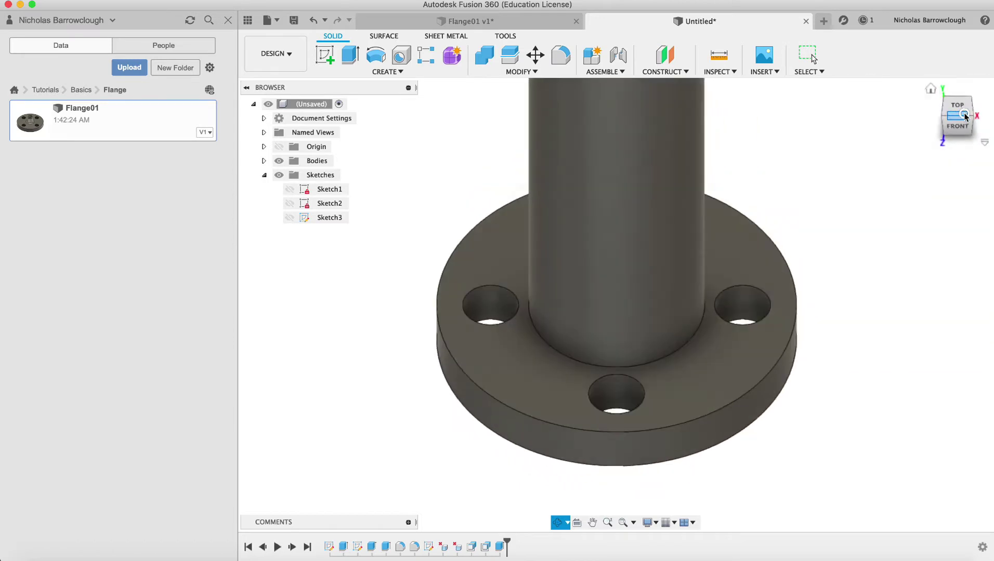
pyautogui.click(961, 111)
pyautogui.press('Escape')
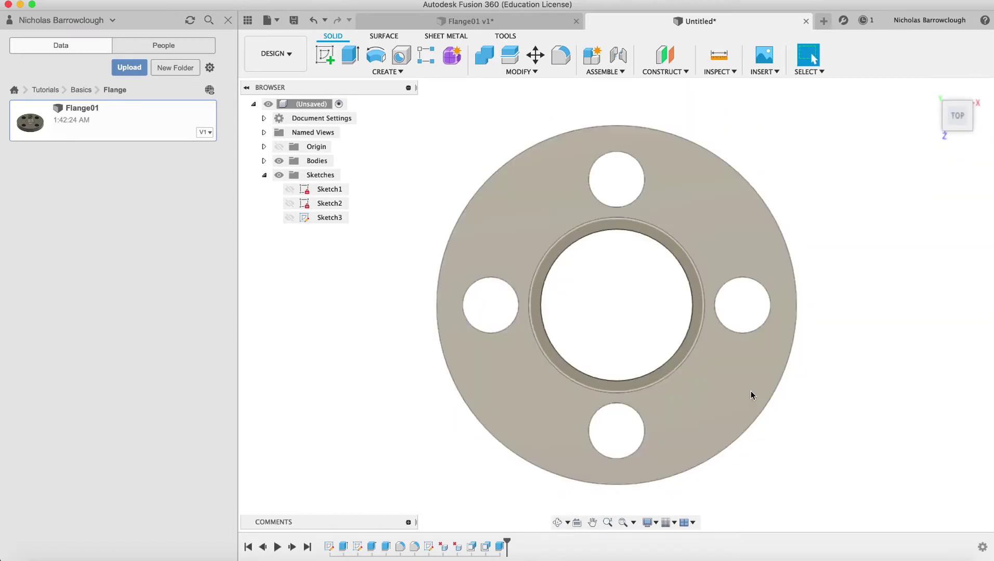
pyautogui.click(289, 217)
pyautogui.click(718, 55)
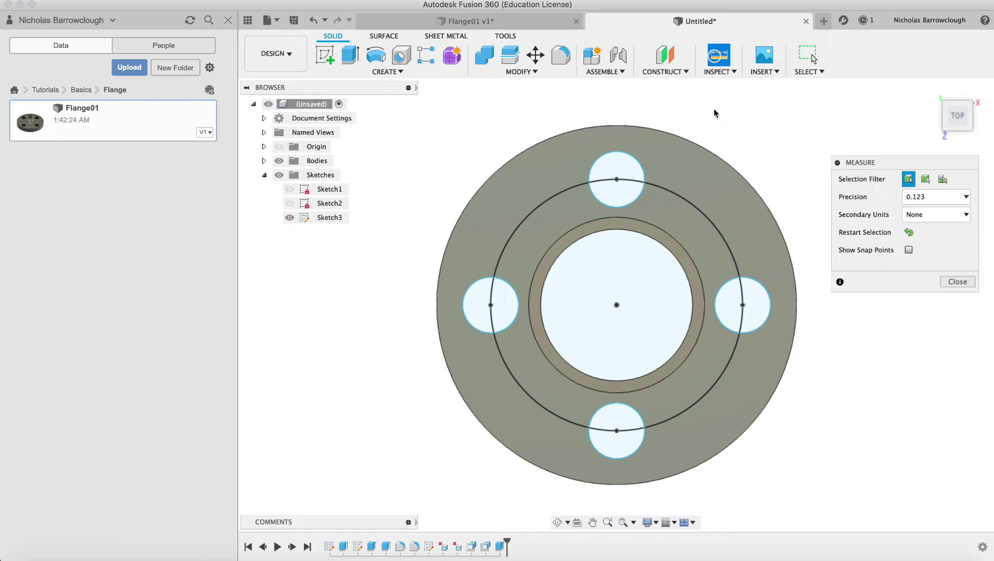
pyautogui.click(617, 180)
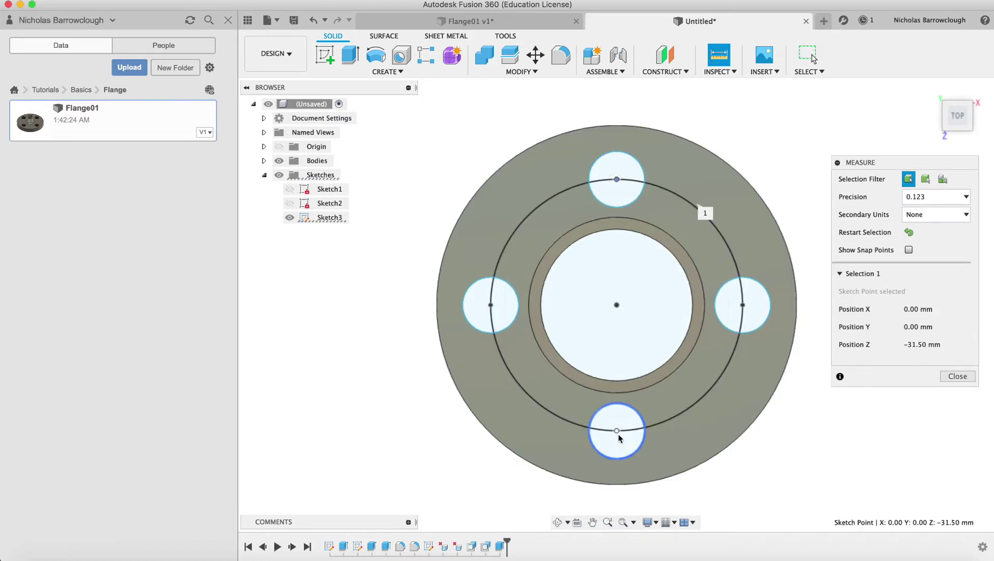
pyautogui.click(618, 433)
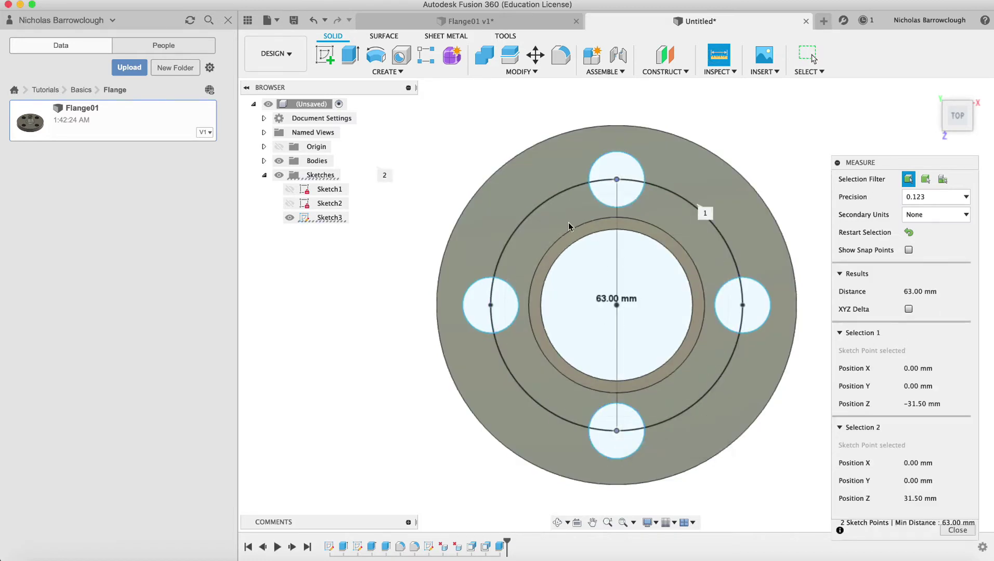
pyautogui.click(956, 530)
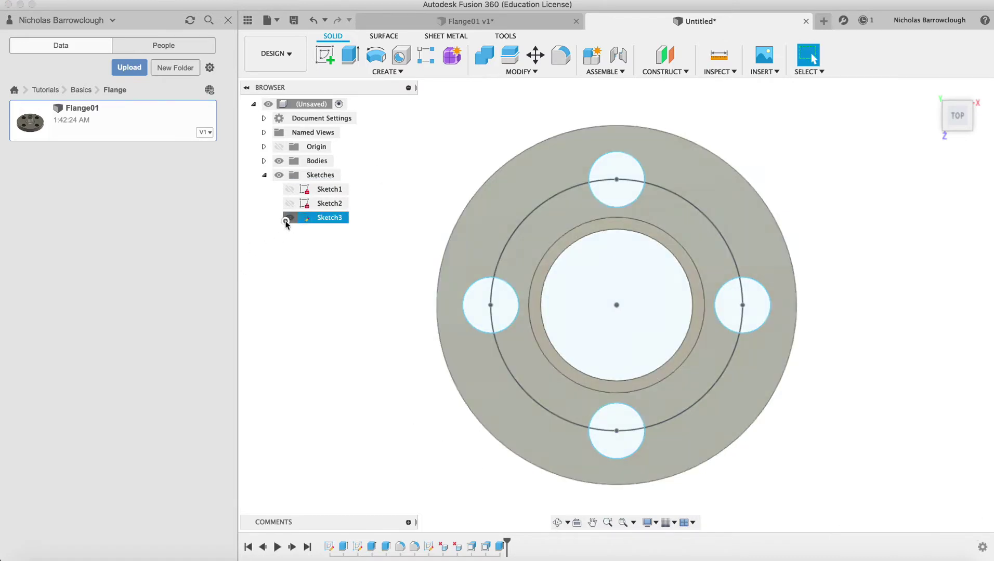
pyautogui.click(290, 217)
pyautogui.click(265, 178)
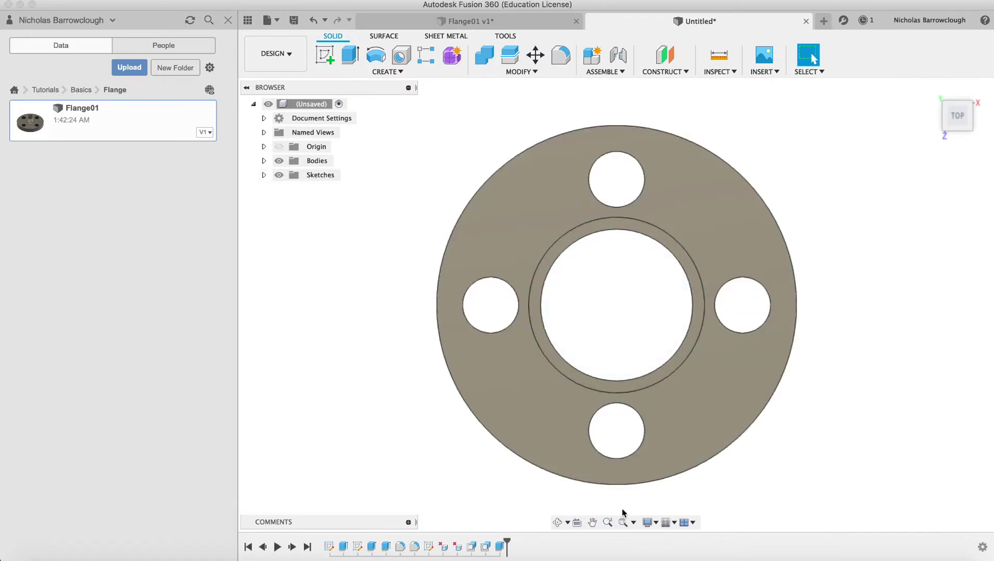
# Orbit and zoom out to an oblique view looking into the flange face and bore.
pyautogui.click(559, 522)
pyautogui.moveTo(614, 295); pyautogui.dragTo(738, 321)
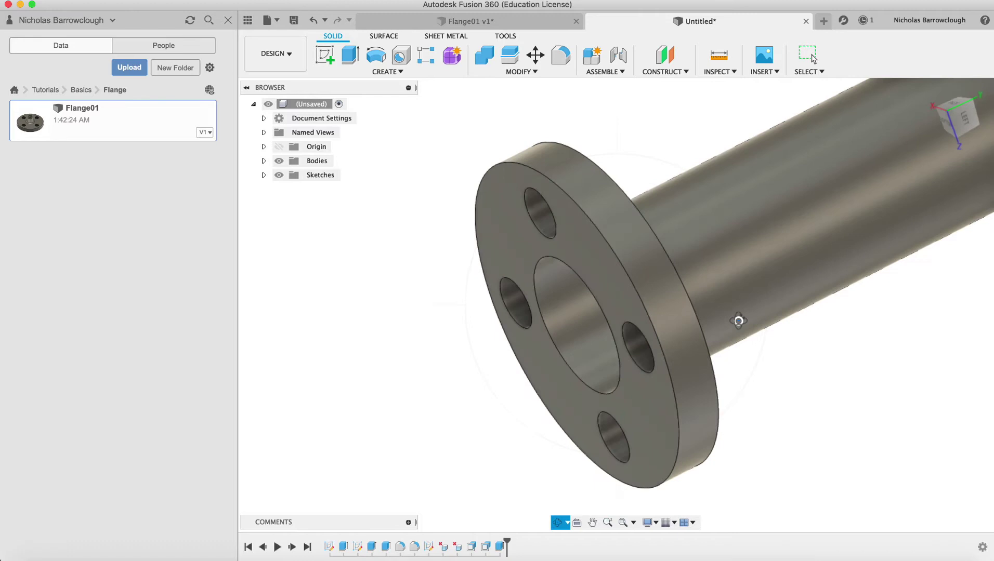
pyautogui.click(608, 522)
pyautogui.moveTo(641, 377); pyautogui.dragTo(778, 246)
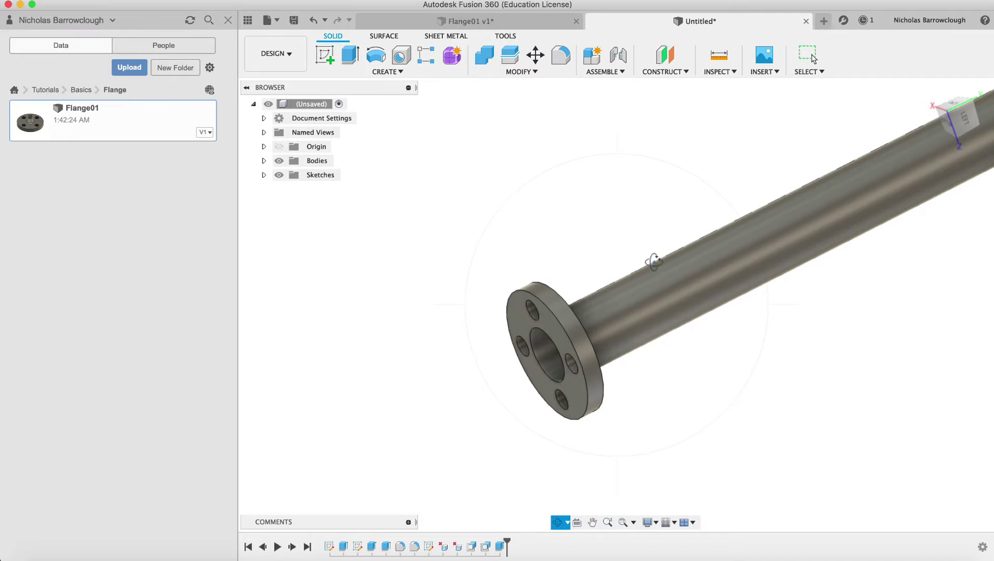
pyautogui.moveTo(654, 262); pyautogui.dragTo(692, 239)
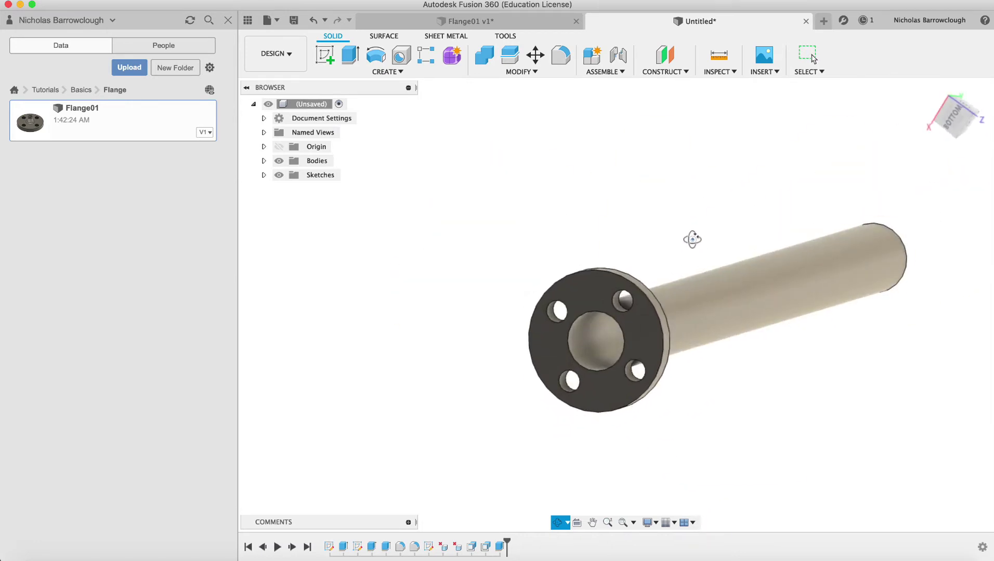
# Round the flange's bore edge with a 4 mm fillet.
pyautogui.click(560, 54)
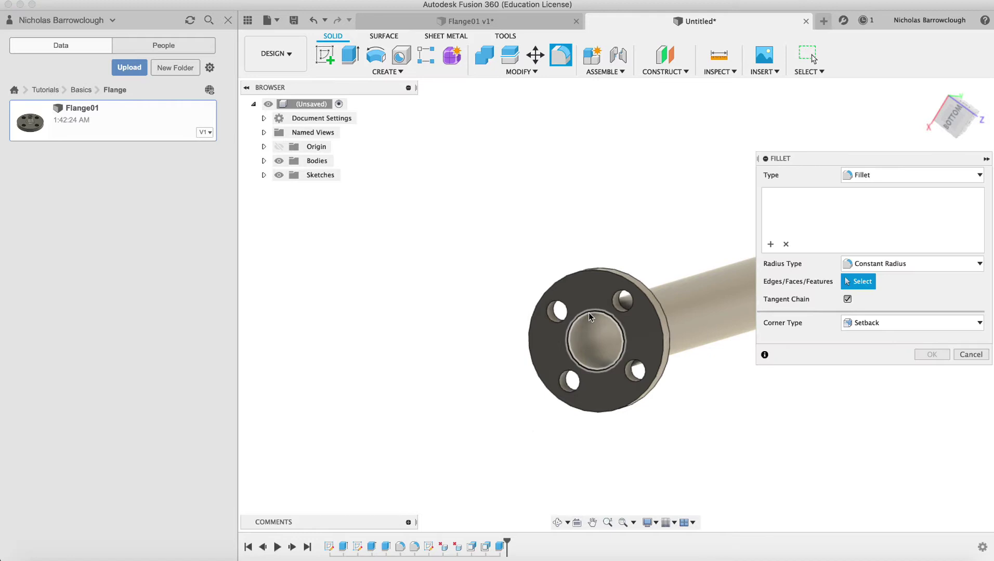
pyautogui.click(590, 314)
pyautogui.write('4')
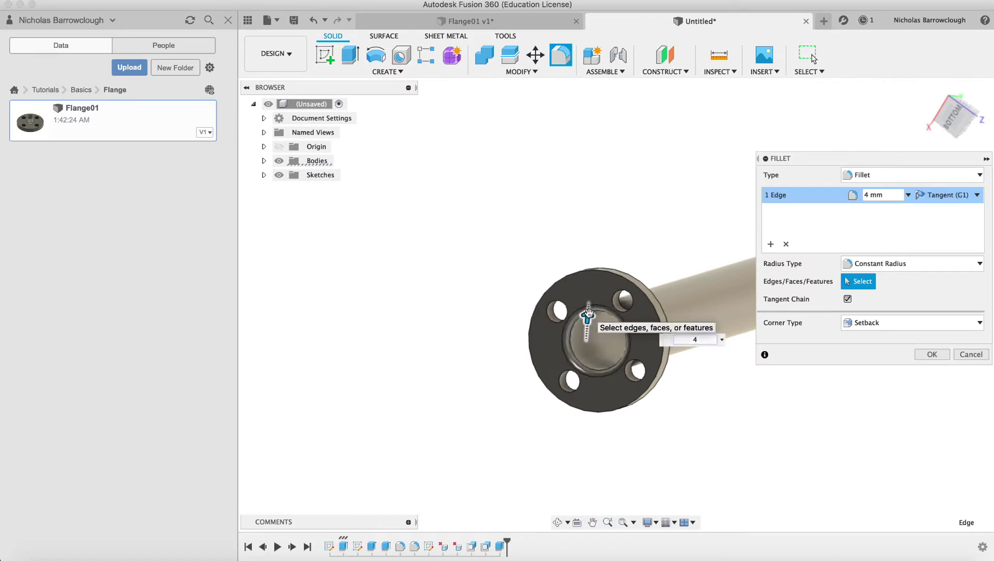
pyautogui.press('Return')
# Orbit the pipe side-on and try a fillet on its outer face, then cancel it.
pyautogui.click(559, 524)
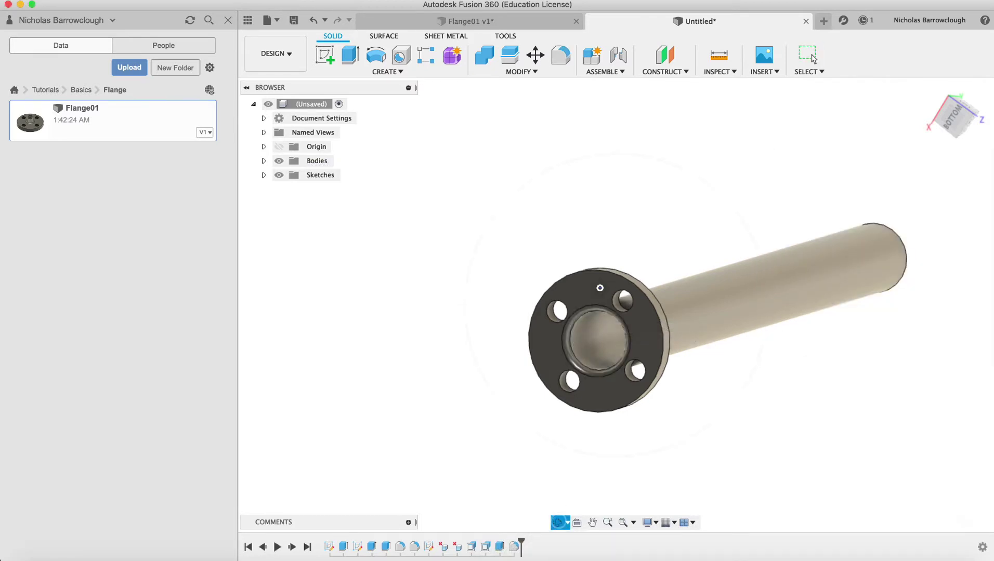
pyautogui.moveTo(600, 288); pyautogui.dragTo(558, 382)
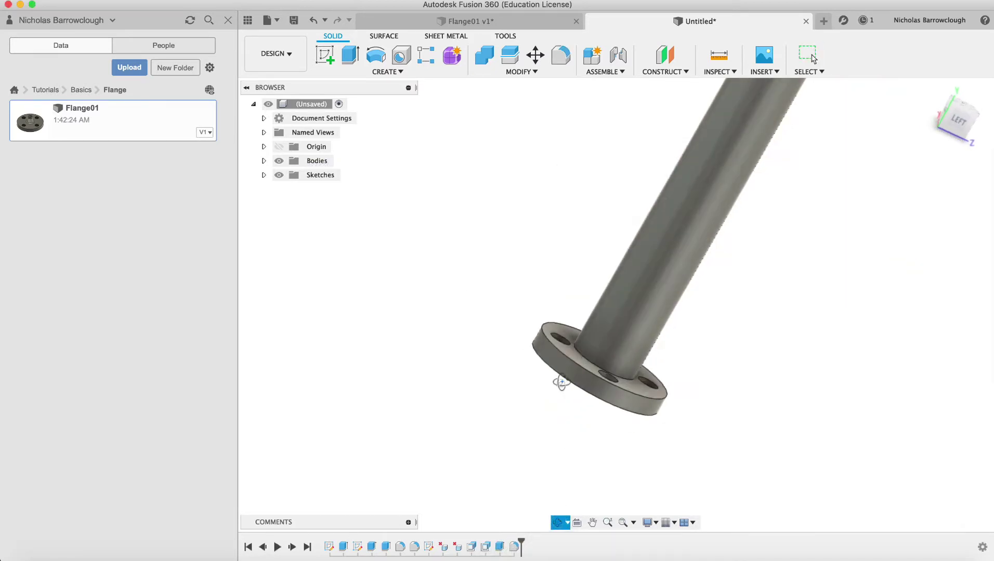
pyautogui.click(375, 56)
pyautogui.click(560, 55)
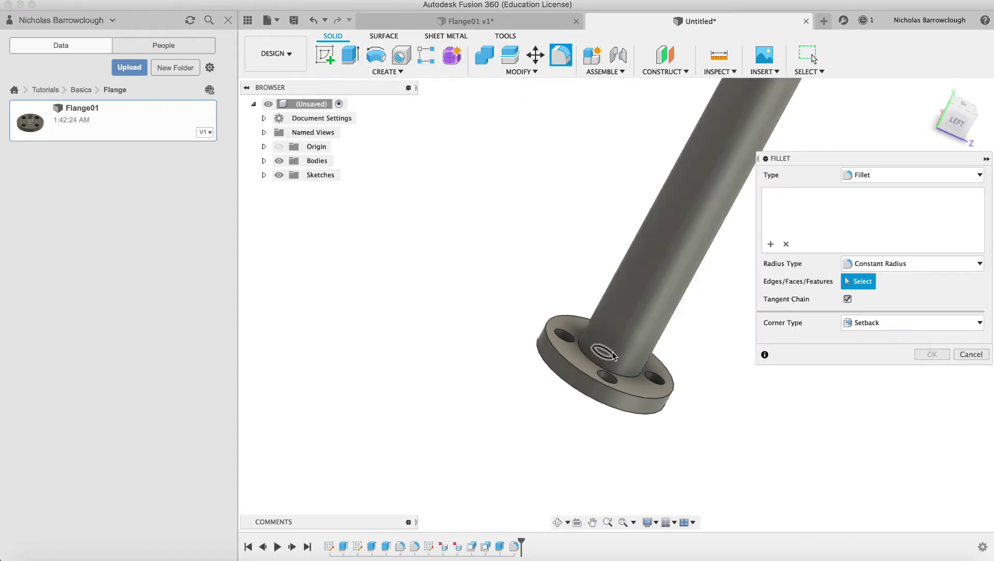
pyautogui.click(595, 360)
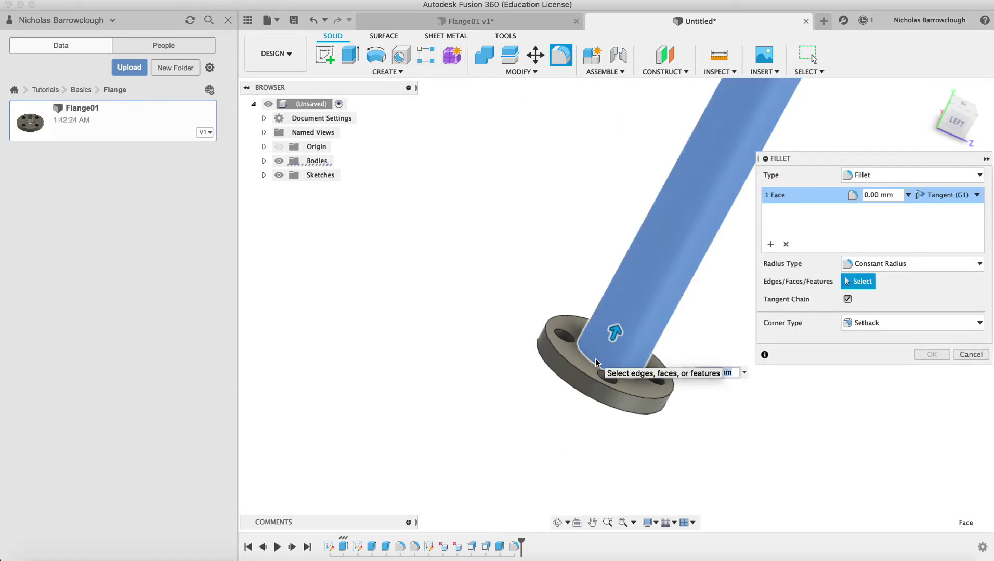
pyautogui.press('Escape')
# Fillet the pipe's base edge where it meets the flange at 4 mm.
pyautogui.click(557, 523)
pyautogui.moveTo(584, 446); pyautogui.dragTo(612, 349)
pyautogui.click(561, 57)
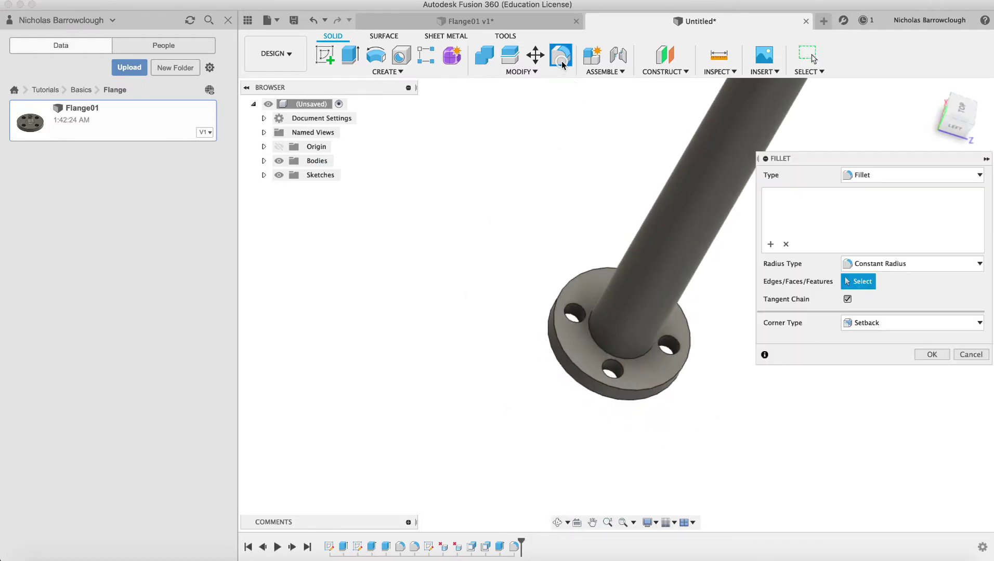
pyautogui.click(598, 347)
pyautogui.write('4')
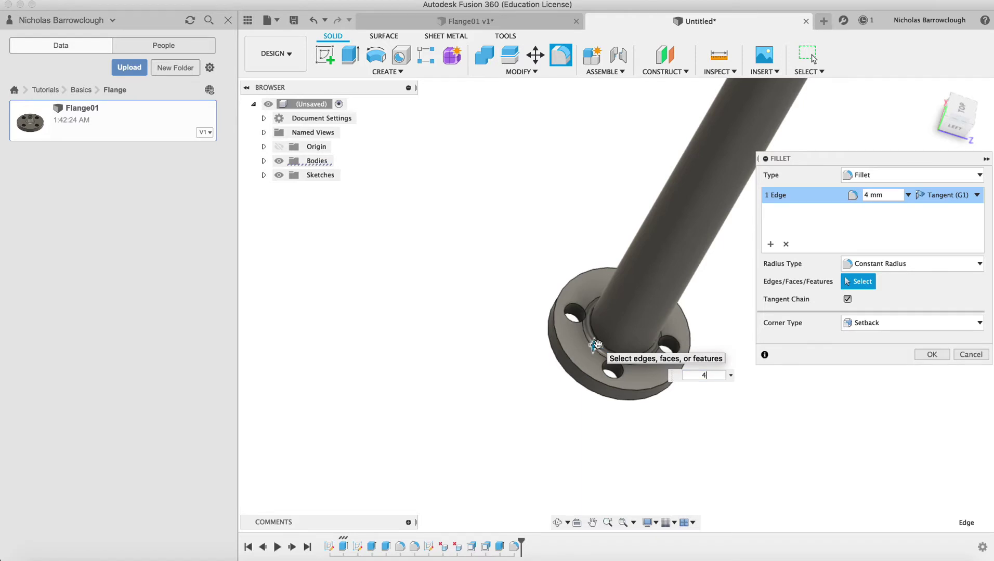
pyautogui.press('Return')
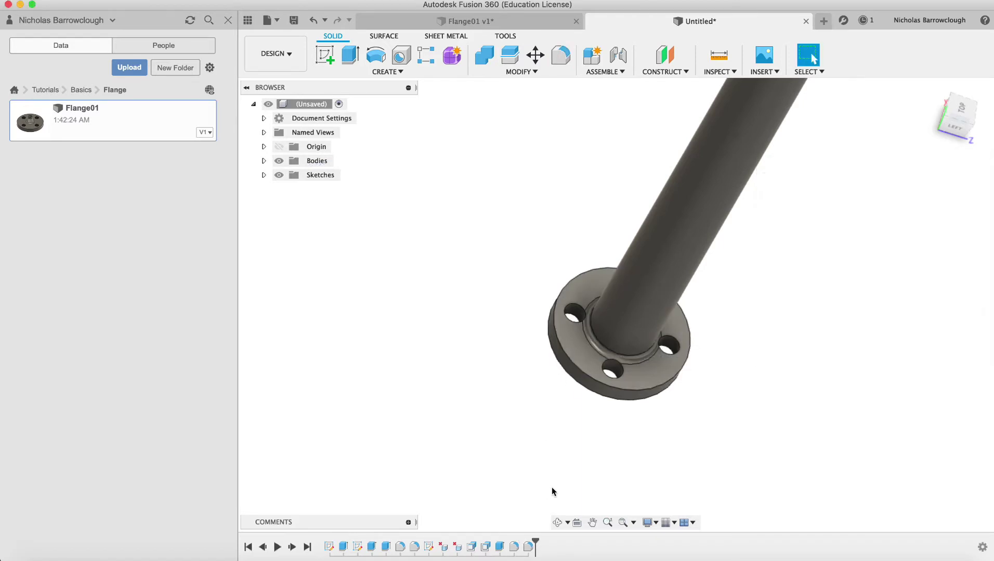
pyautogui.click(558, 523)
pyautogui.moveTo(601, 284); pyautogui.dragTo(627, 316)
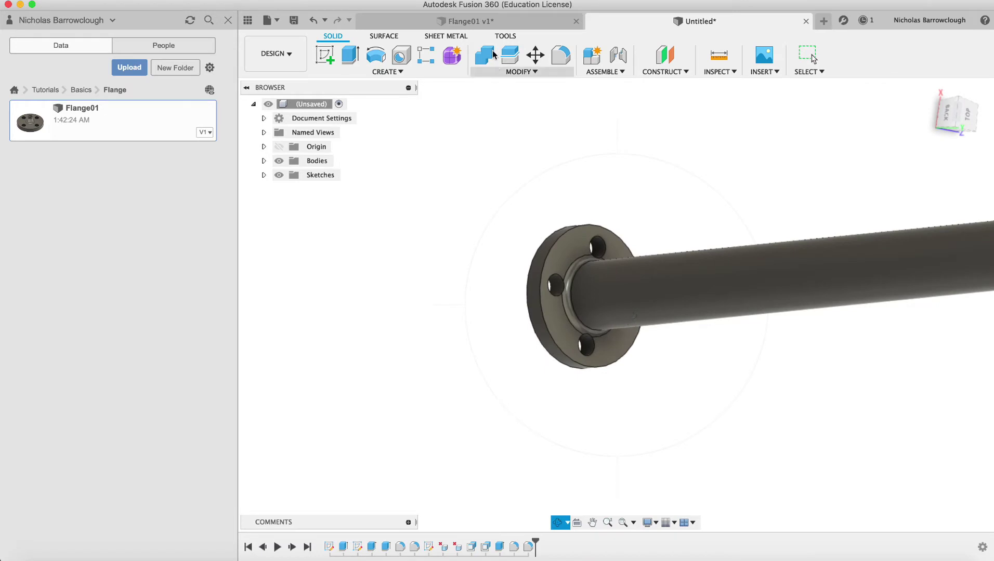
# On Flange01, hide Sketch6 and tilt the flange to view its rim and bolt holes.
pyautogui.click(499, 23)
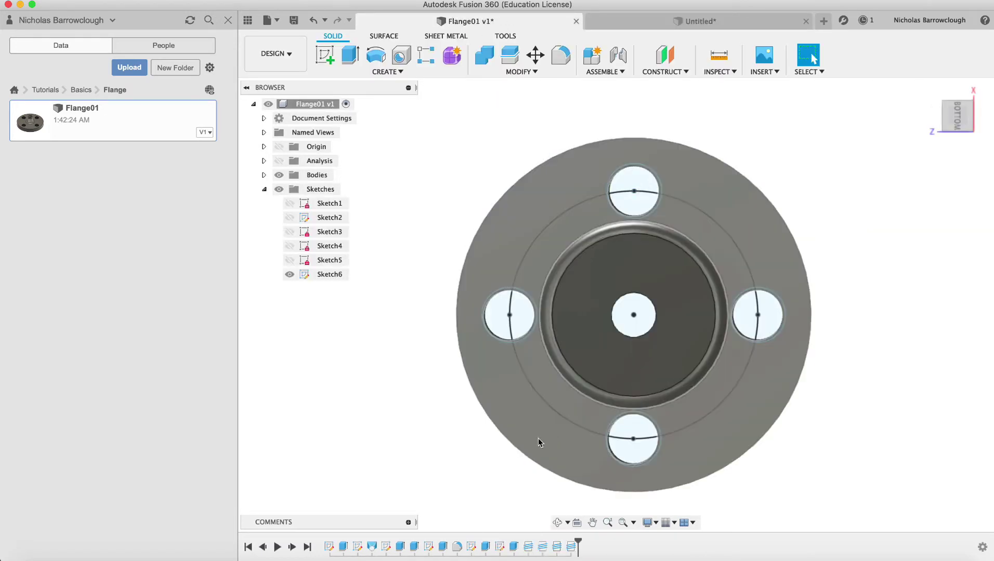
pyautogui.click(289, 275)
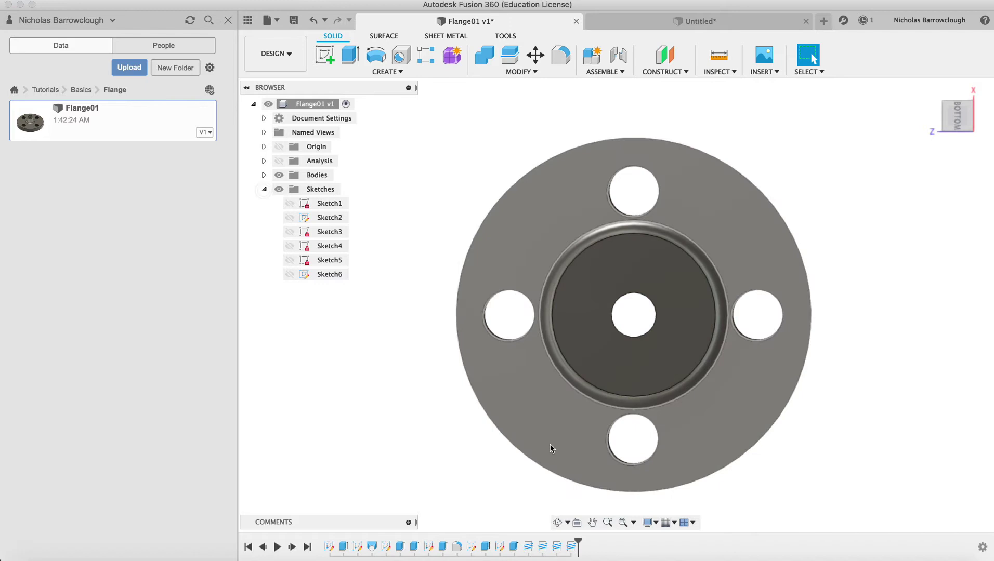
pyautogui.click(557, 523)
pyautogui.moveTo(577, 285); pyautogui.dragTo(635, 280)
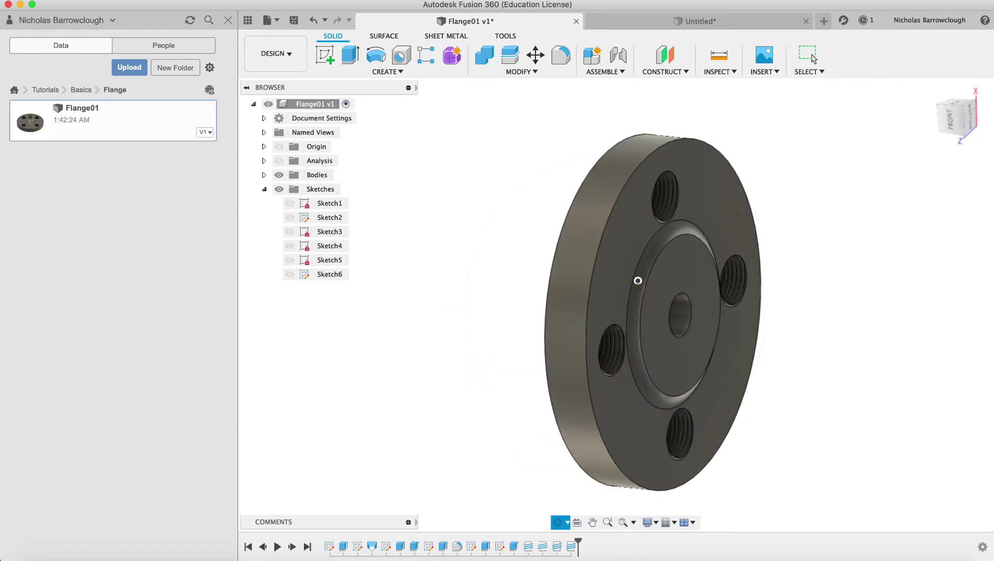
# Save the pipe design as 'Pipe with Flange' in Tutorials > Basics > Flange.
pyautogui.click(716, 26)
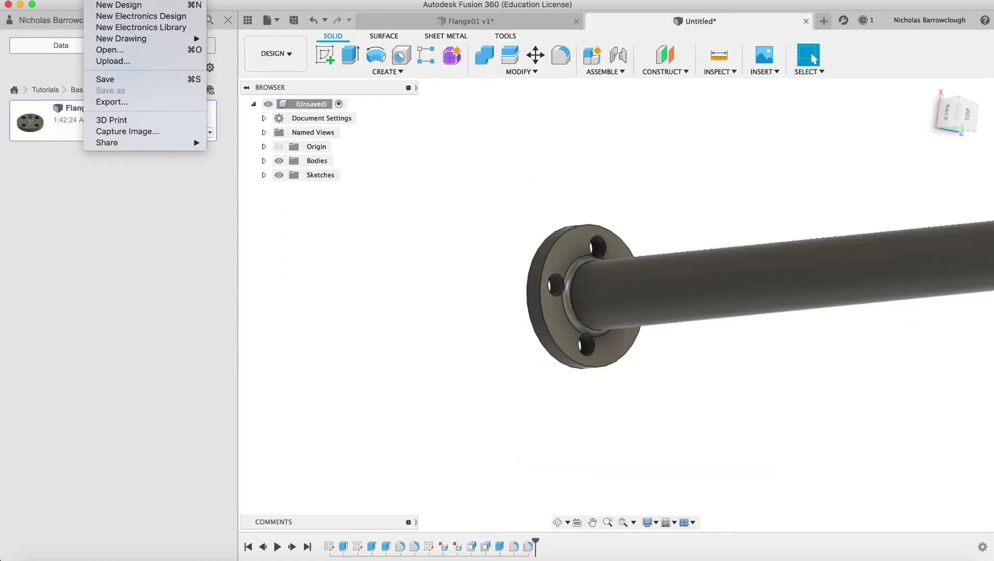
pyautogui.click(104, 78)
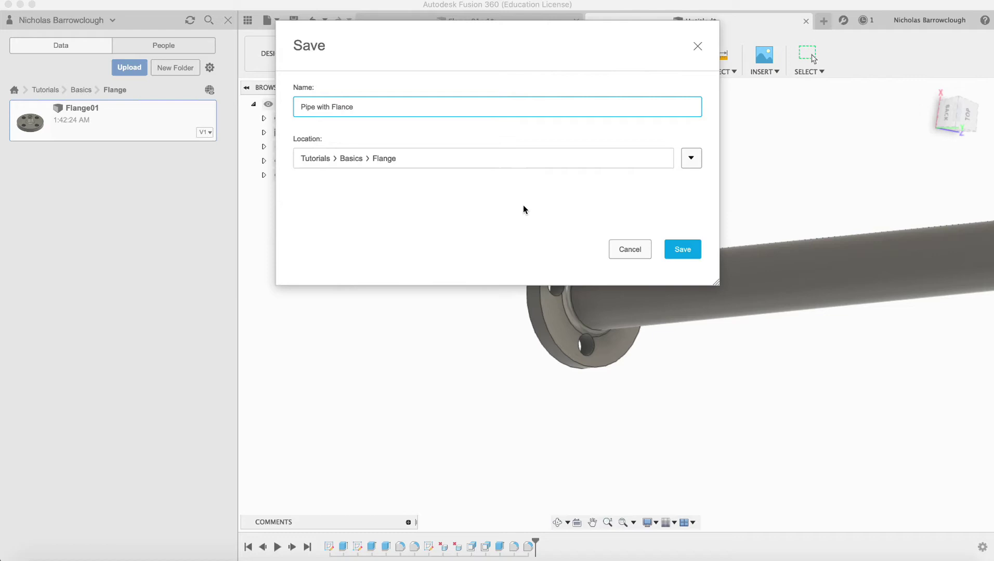
pyautogui.write('Pipe with Flange')
pyautogui.click(693, 250)
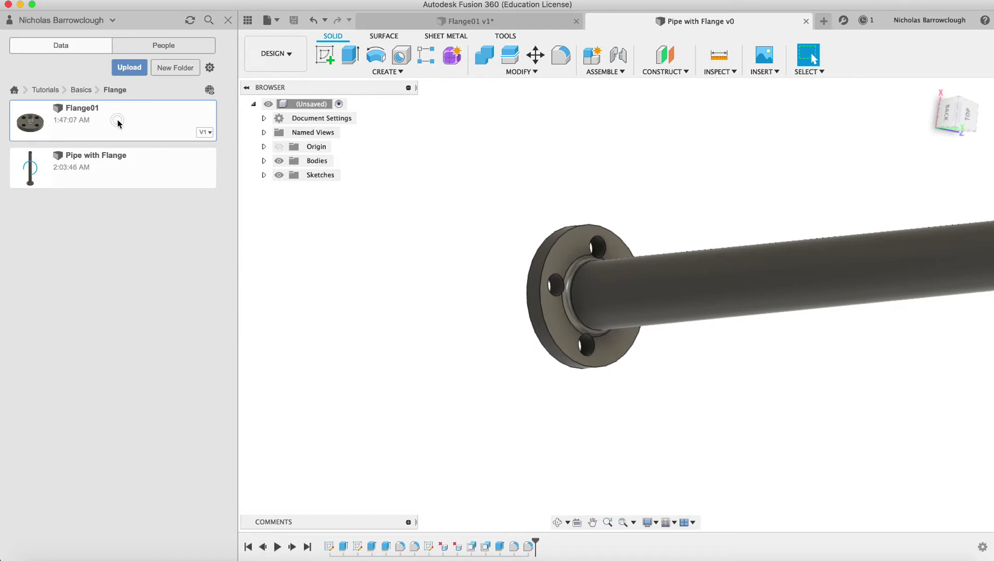
pyautogui.click(112, 159)
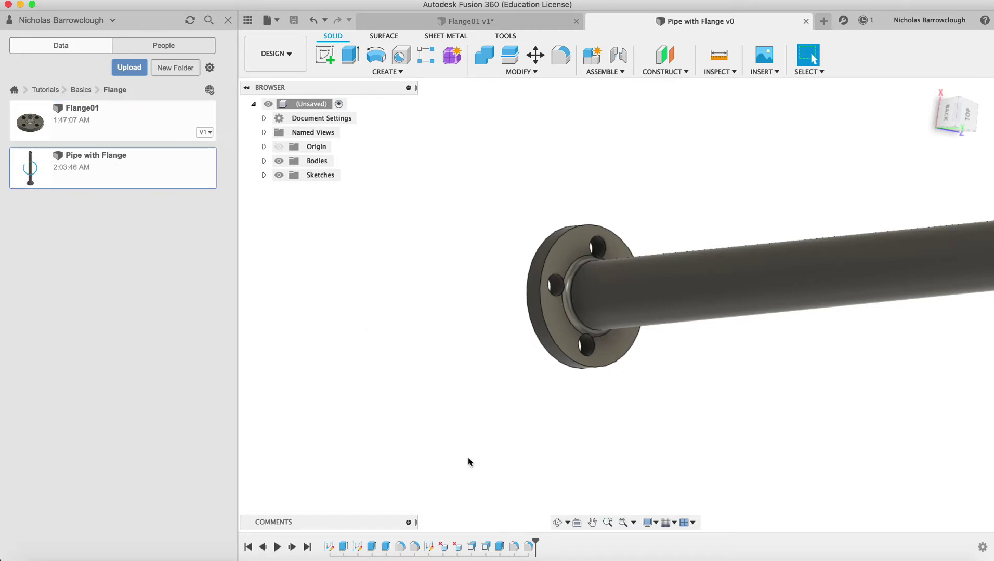
pyautogui.click(560, 523)
pyautogui.moveTo(637, 358); pyautogui.dragTo(639, 326)
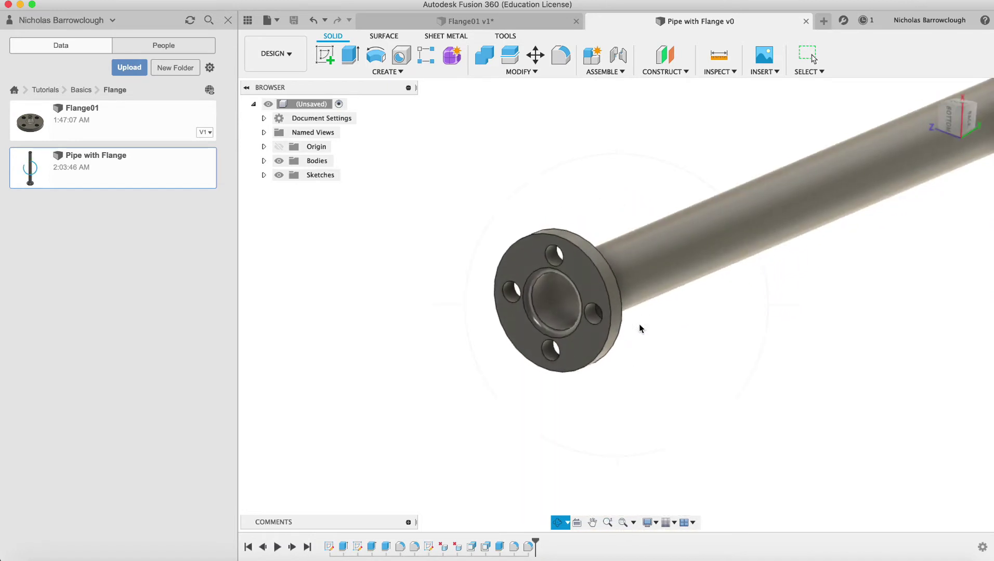
# Create a new design and attempt to insert Pipe with Flange from the Data panel.
pyautogui.click(91, 2)
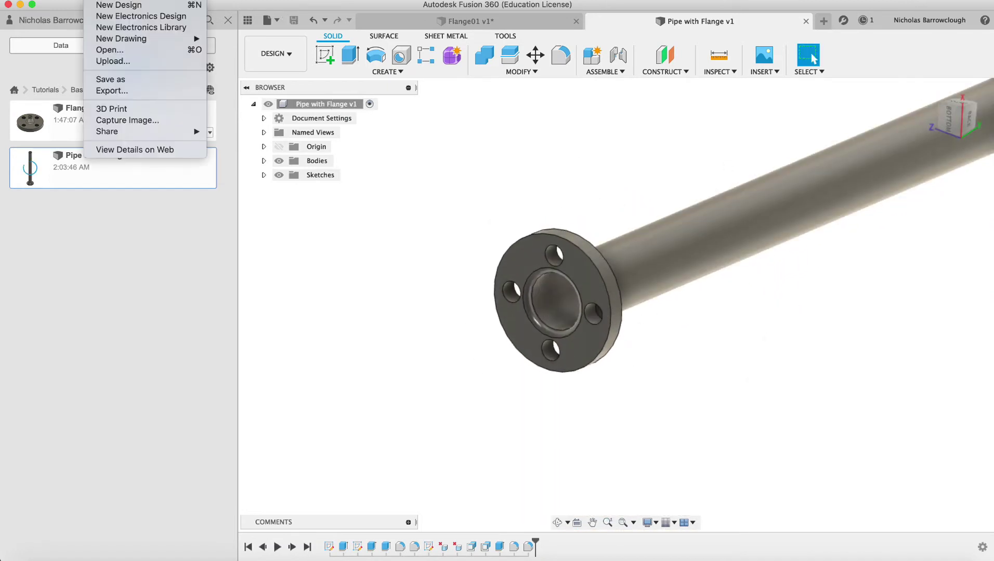
pyautogui.click(112, 7)
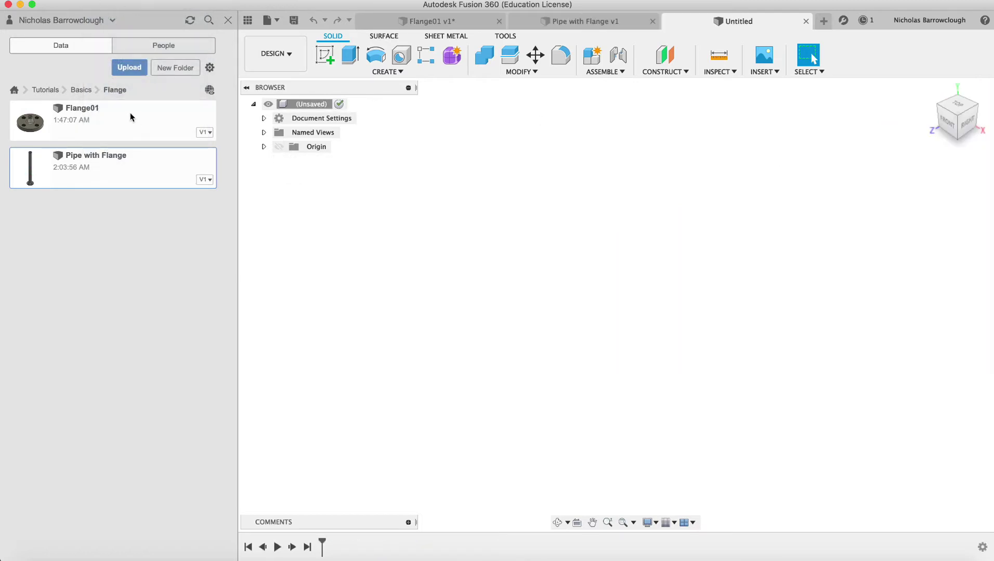
pyautogui.click(131, 117)
pyautogui.rightClick(129, 169)
pyautogui.click(145, 188)
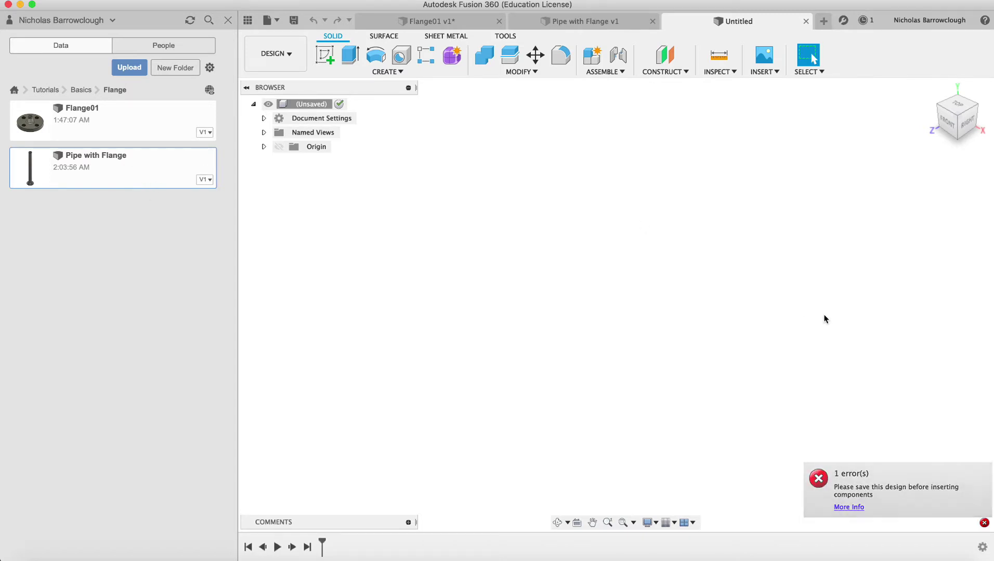
# Save the blank design as 'Pipe and Flange Assembly' in the Flange folder.
pyautogui.click(42, 0)
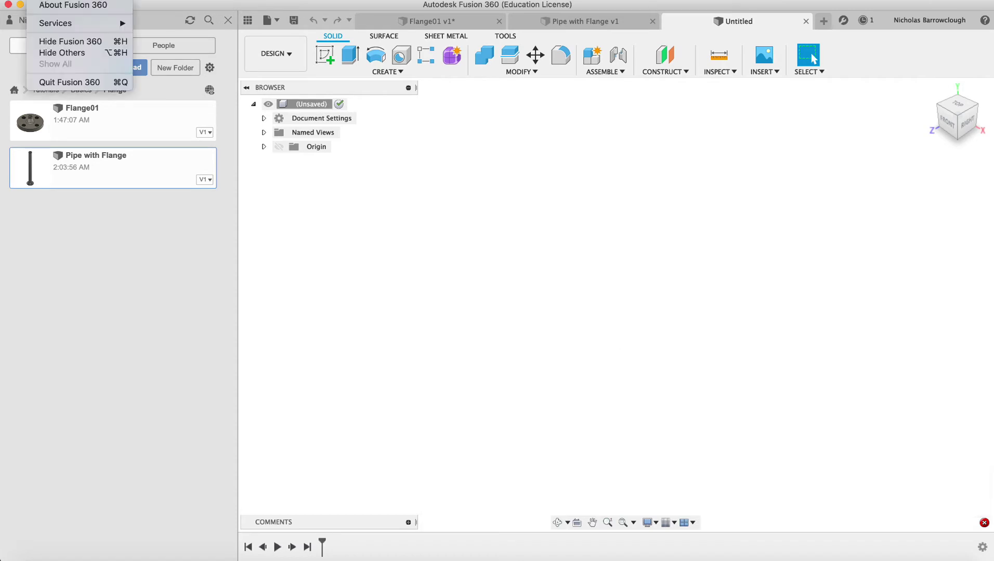
pyautogui.moveTo(92, 0)
pyautogui.click(112, 79)
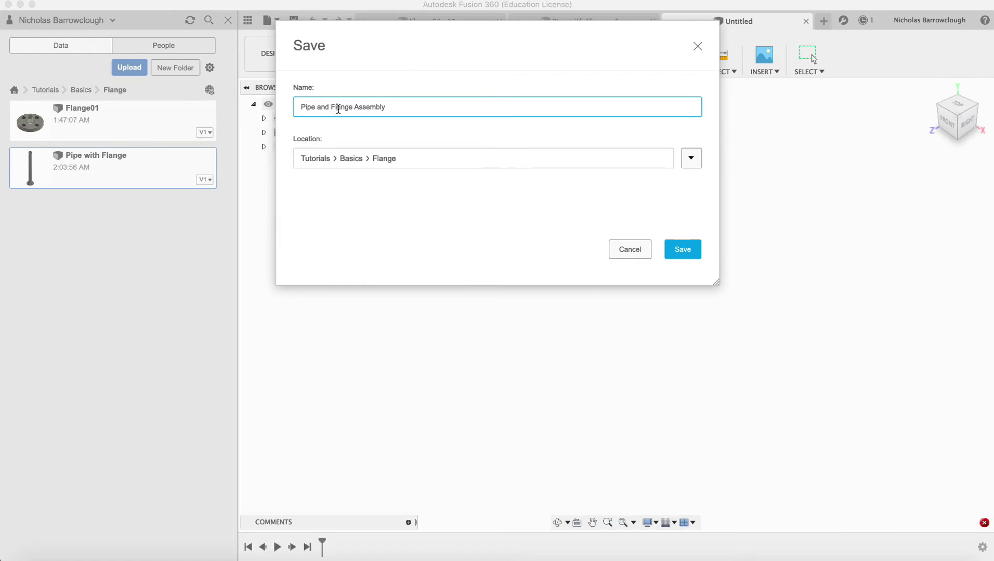
pyautogui.click(682, 250)
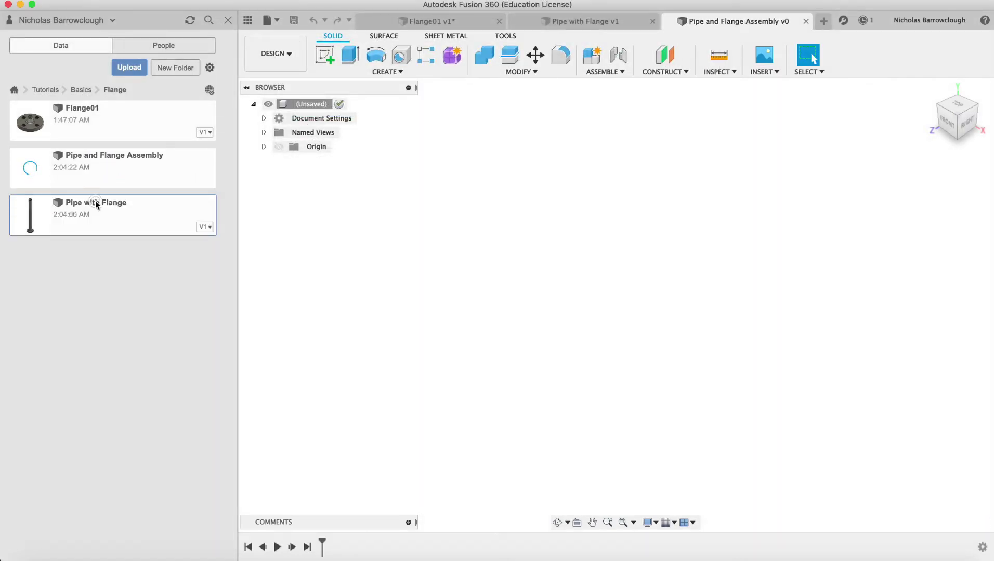
# Insert Pipe with Flange and rotate it -90° so the pipe lies horizontal.
pyautogui.rightClick(96, 202)
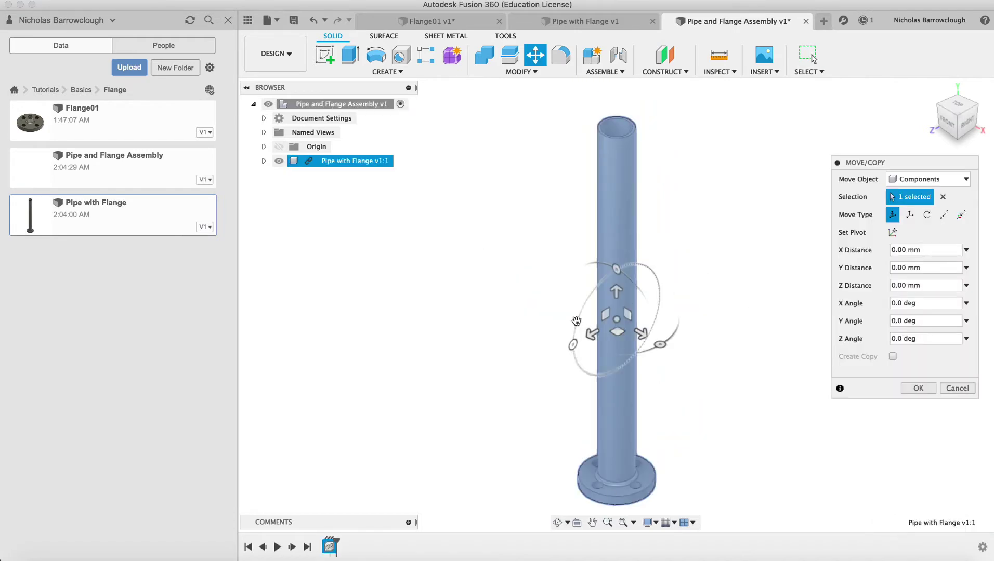
pyautogui.moveTo(572, 345); pyautogui.dragTo(615, 284)
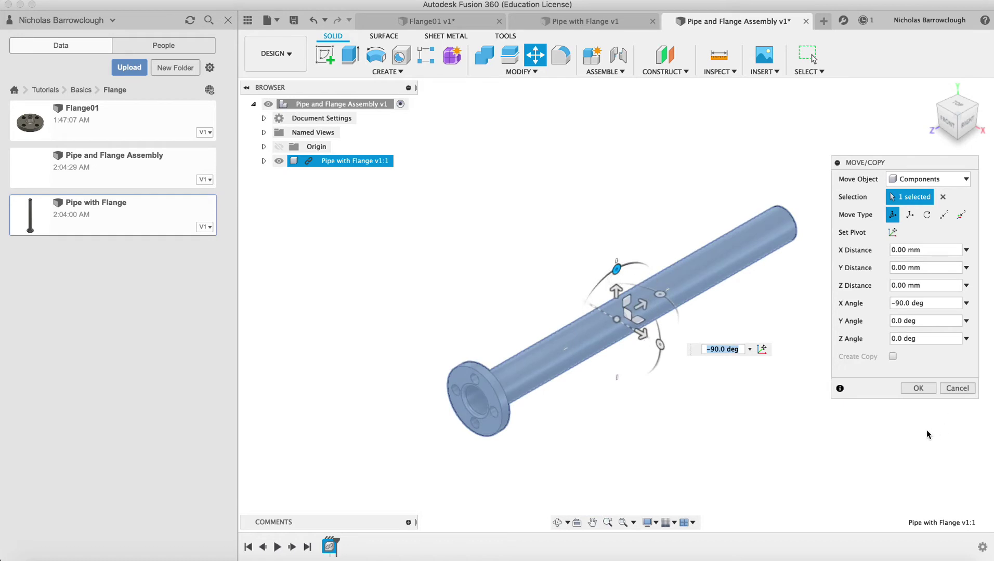
pyautogui.click(918, 388)
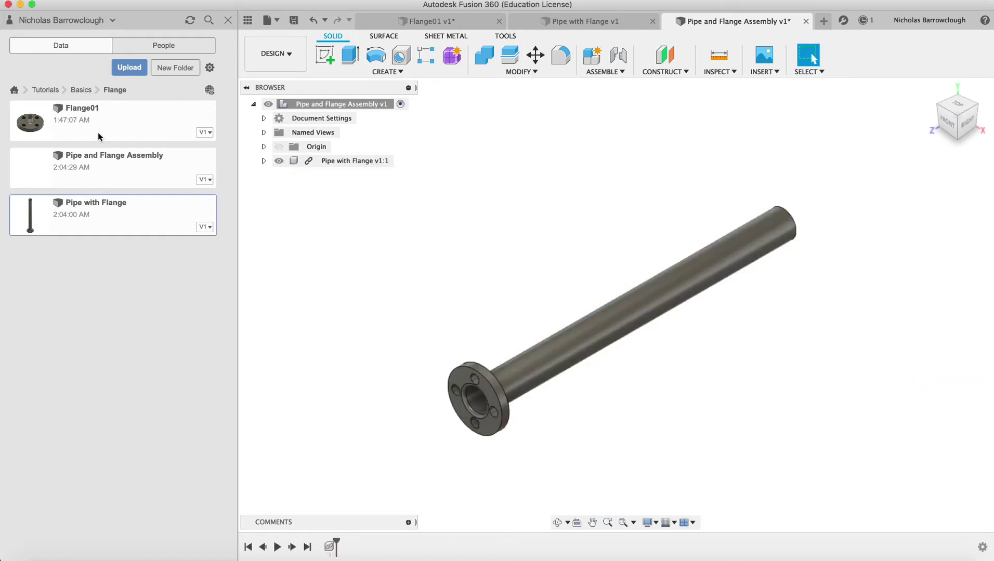
# Insert Flange01 and rotate it 90° about the X axis.
pyautogui.rightClick(98, 119)
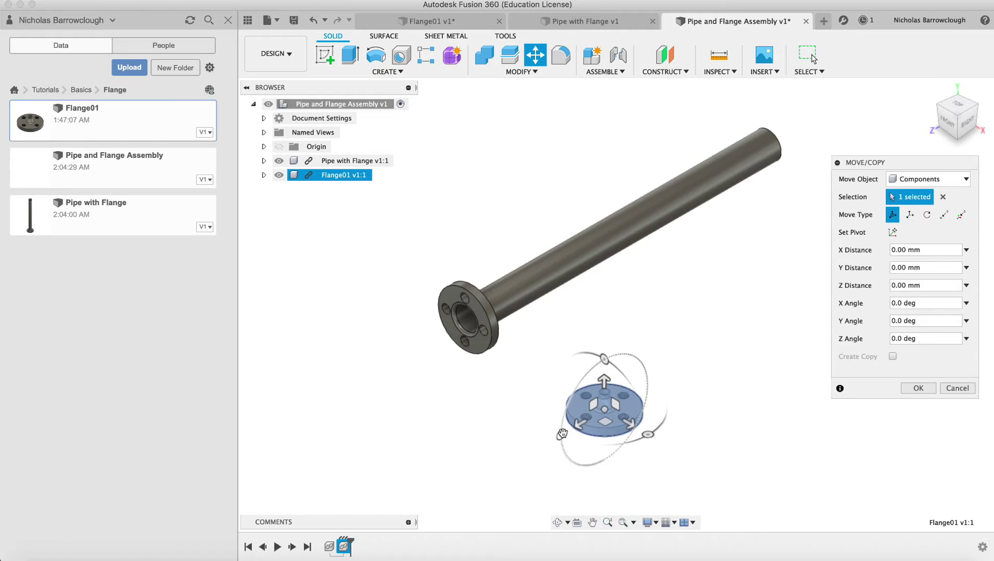
pyautogui.moveTo(562, 434); pyautogui.dragTo(762, 412)
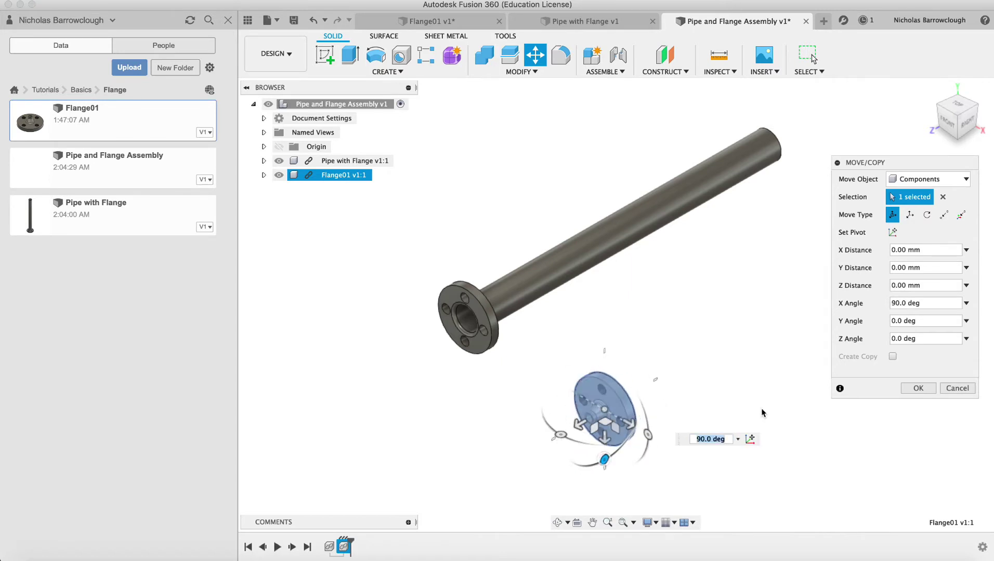
pyautogui.click(910, 390)
pyautogui.click(557, 522)
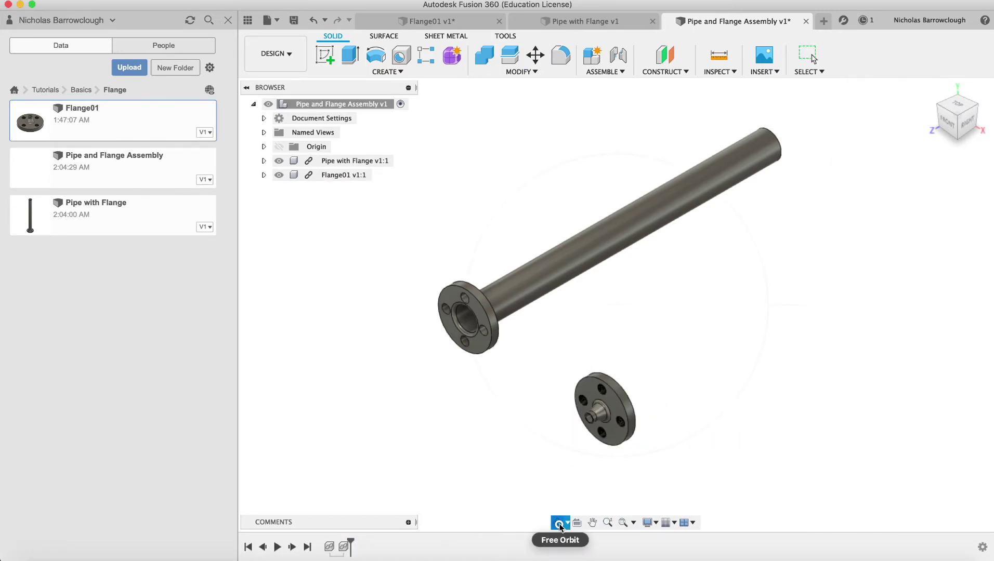
pyautogui.moveTo(640, 343); pyautogui.dragTo(573, 283)
pyautogui.press('Escape')
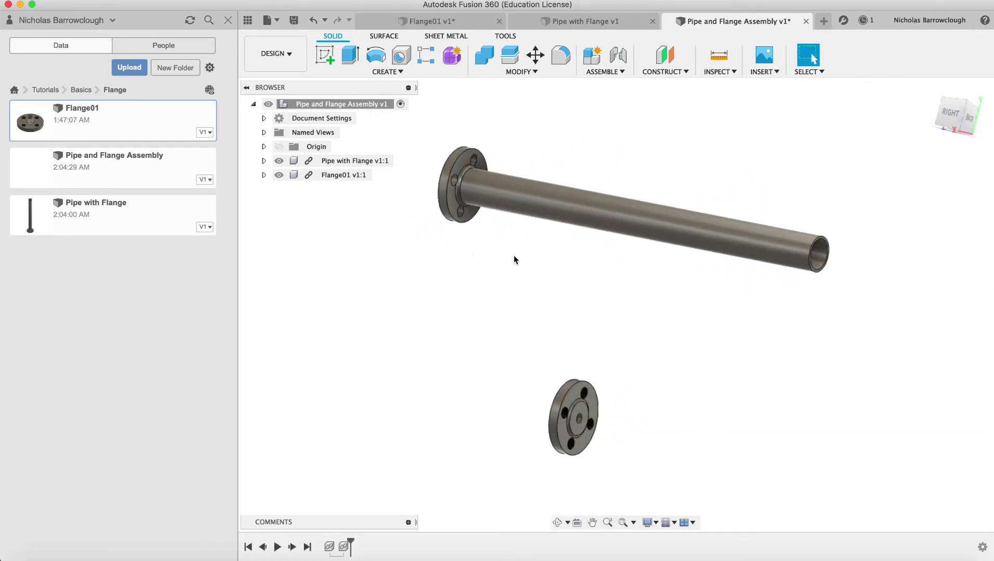
pyautogui.click(343, 176)
pyautogui.click(535, 55)
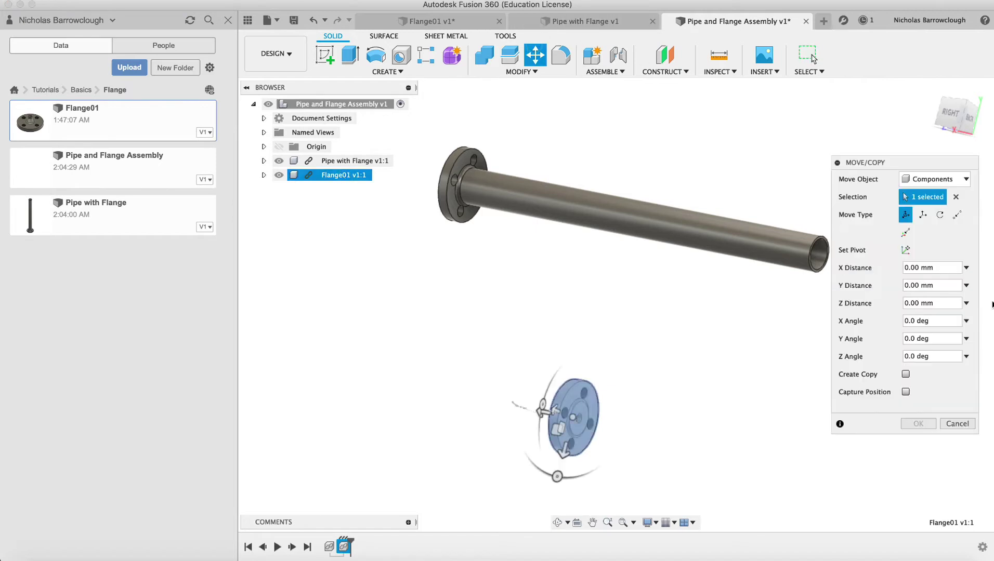
pyautogui.click(956, 215)
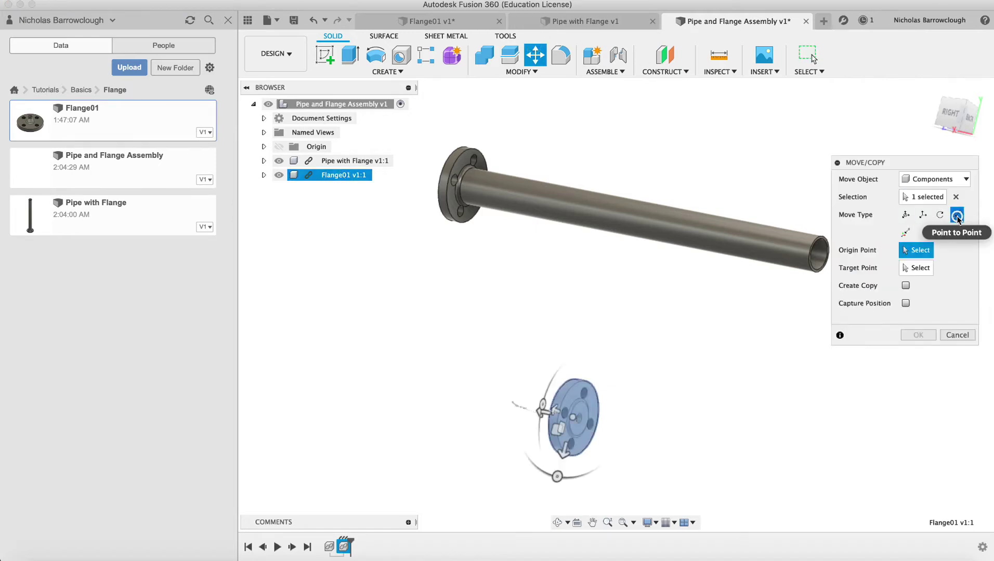
pyautogui.click(608, 522)
pyautogui.moveTo(609, 343); pyautogui.dragTo(612, 395)
pyautogui.press('Escape')
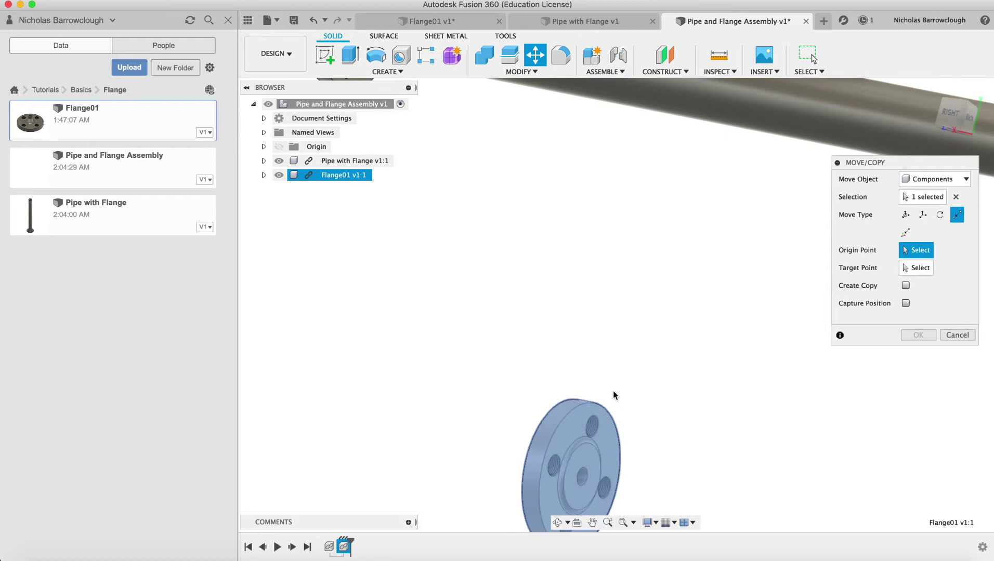
pyautogui.click(599, 428)
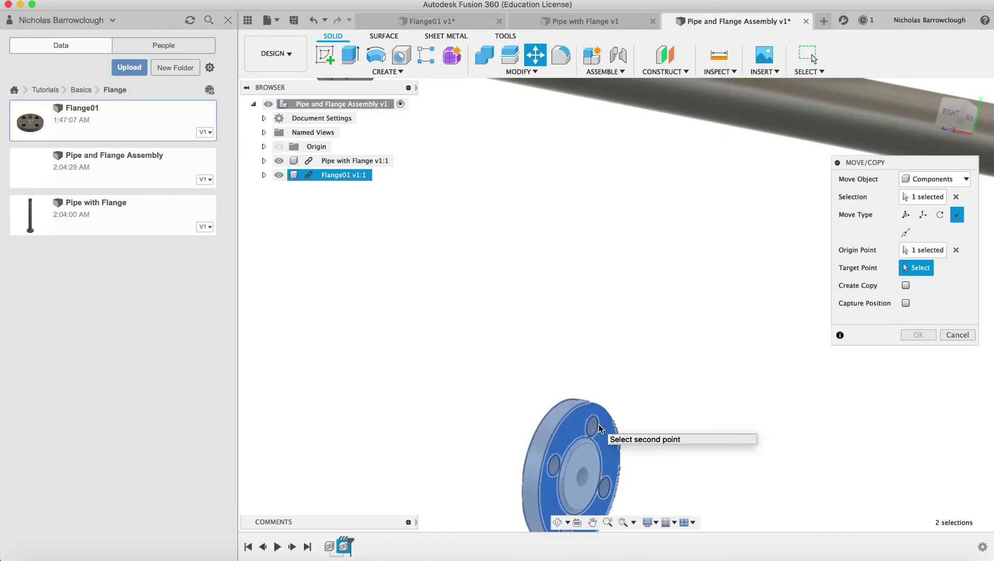
pyautogui.press('Escape')
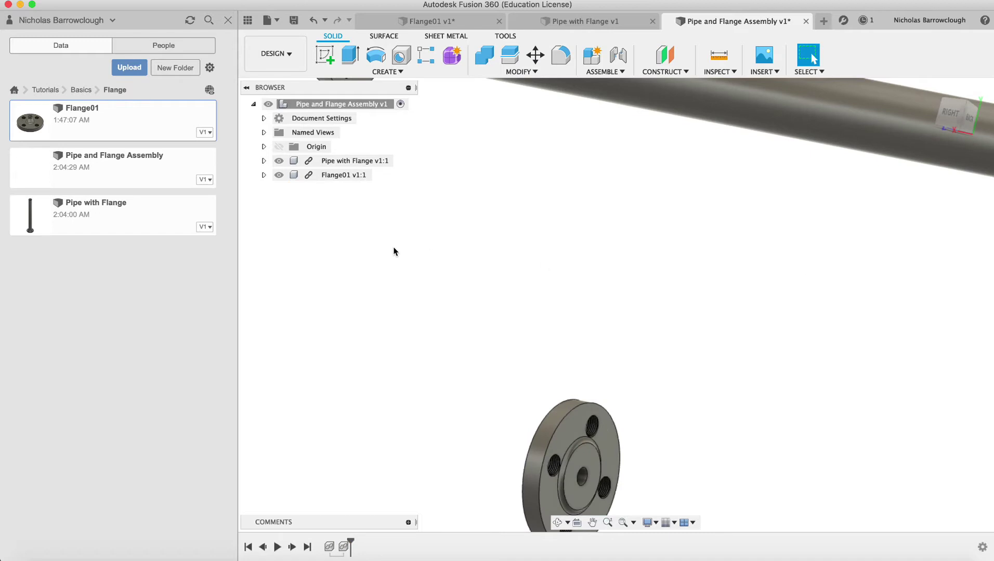
pyautogui.scroll(-5, 582, 456)
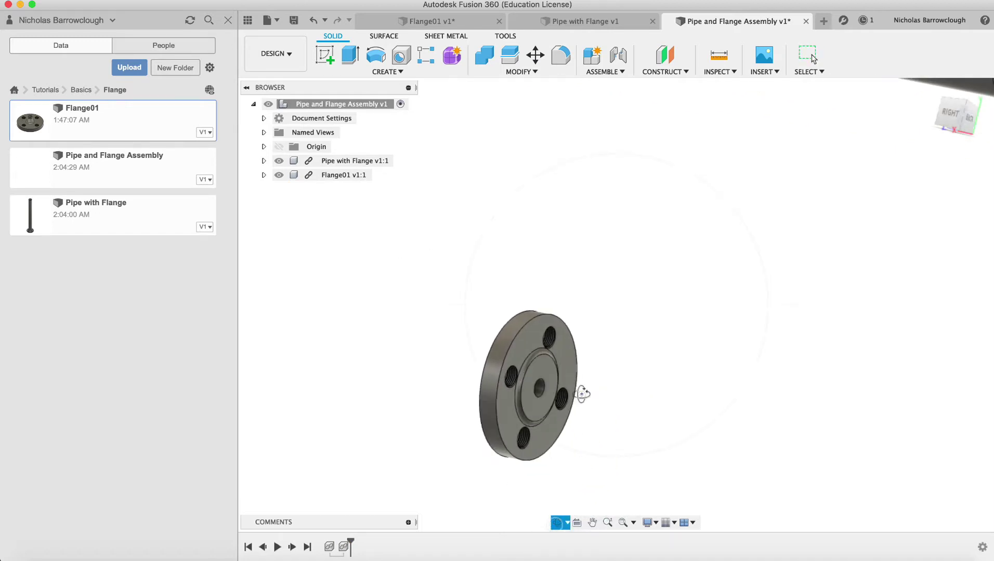
pyautogui.moveTo(582, 394); pyautogui.dragTo(563, 428)
pyautogui.click(608, 522)
pyautogui.moveTo(464, 251); pyautogui.dragTo(470, 277)
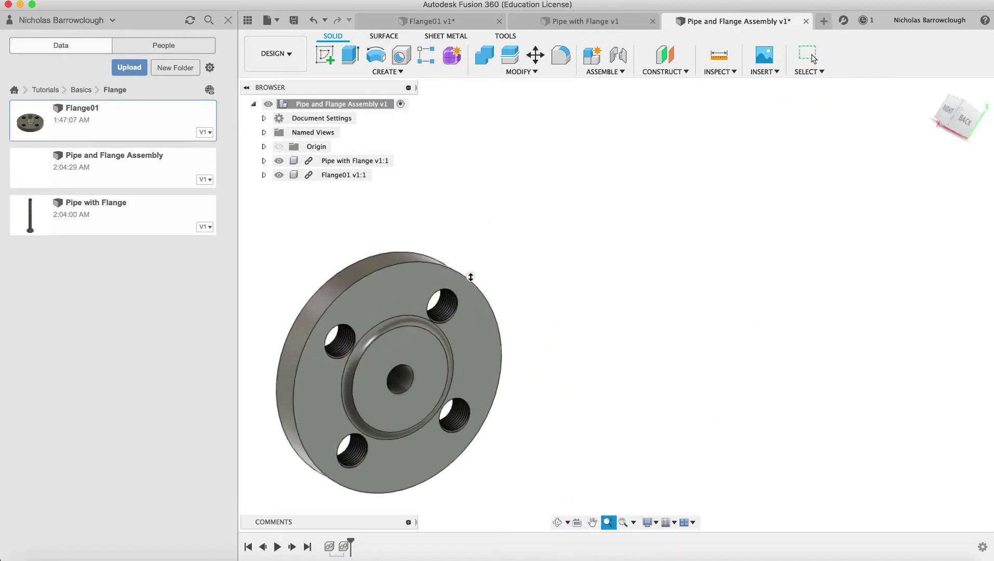
pyautogui.press('Escape')
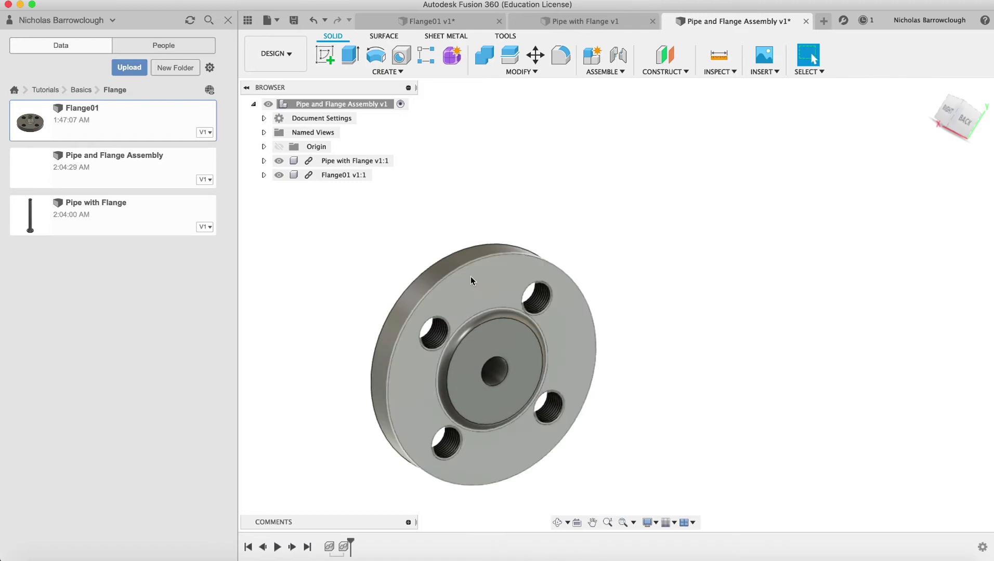
# Select Flange01 and set up a point-to-point Move/Copy on it.
pyautogui.click(535, 56)
pyautogui.click(943, 214)
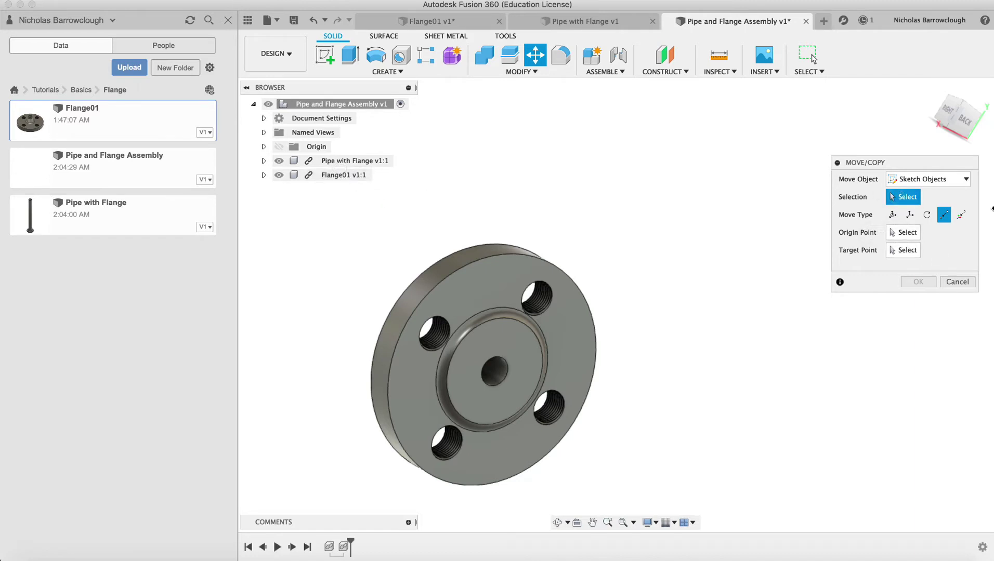
pyautogui.click(957, 282)
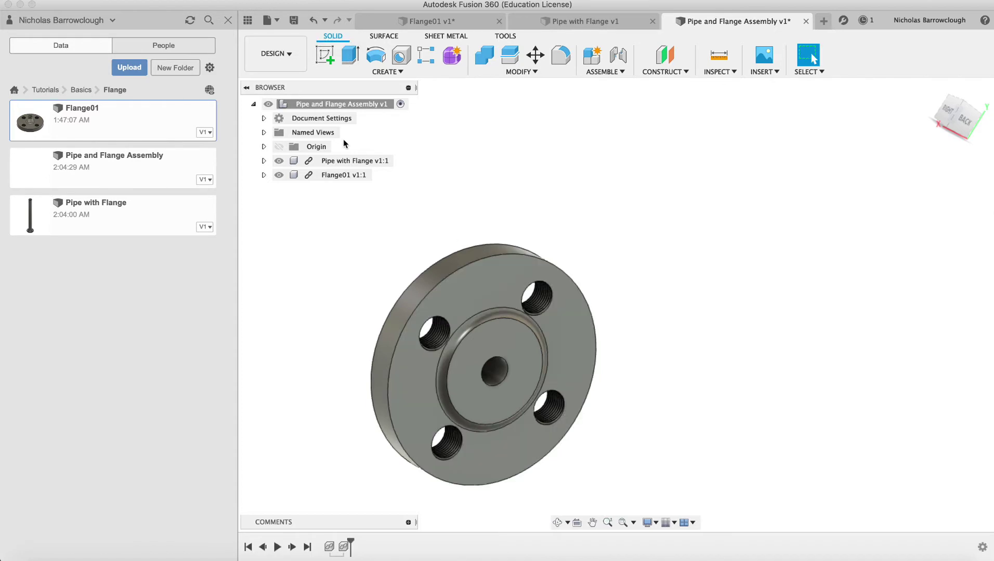
pyautogui.click(344, 177)
pyautogui.click(535, 55)
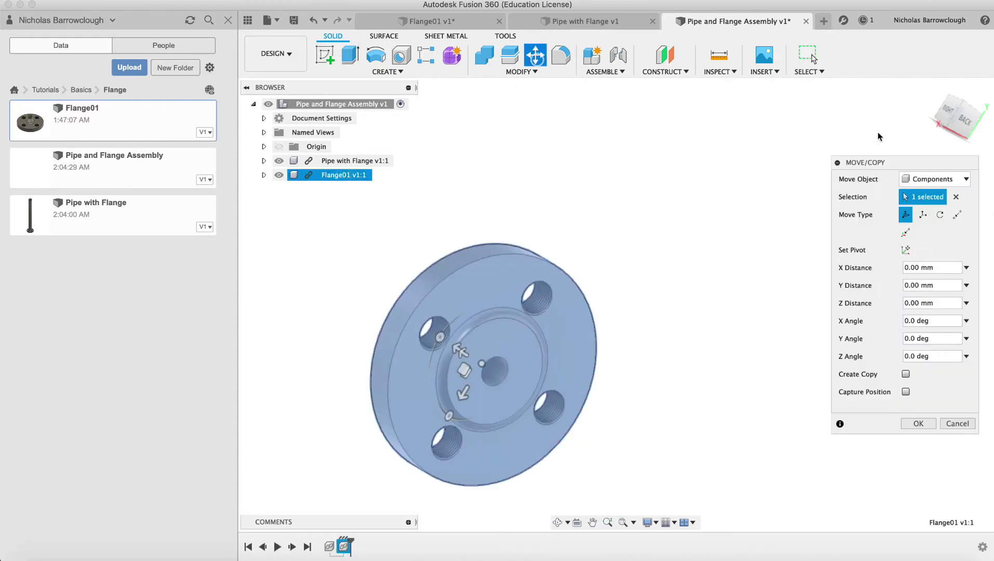
pyautogui.click(956, 215)
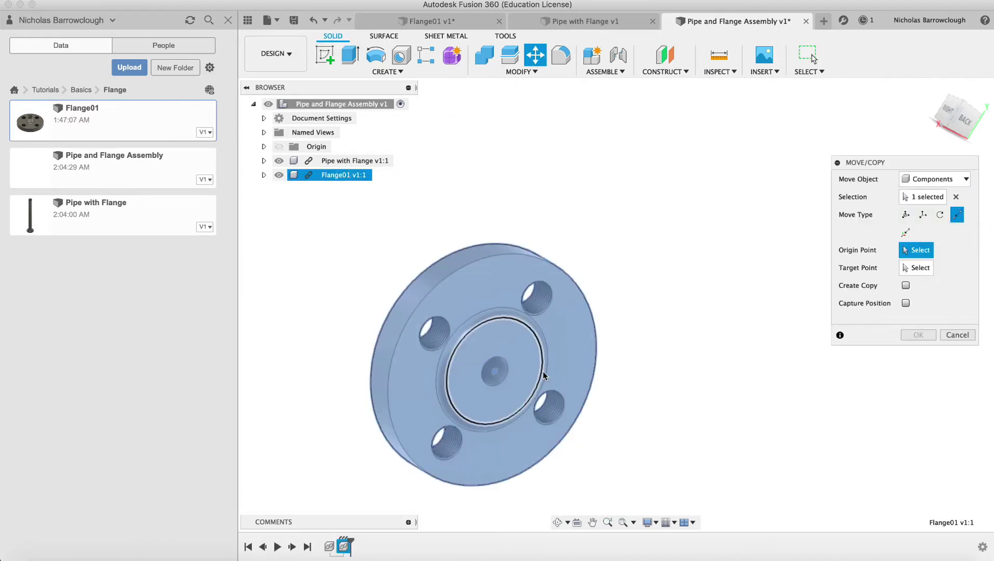
# Move Flange01 from one of its bolt holes to the matching pipe-flange hole.
pyautogui.click(435, 339)
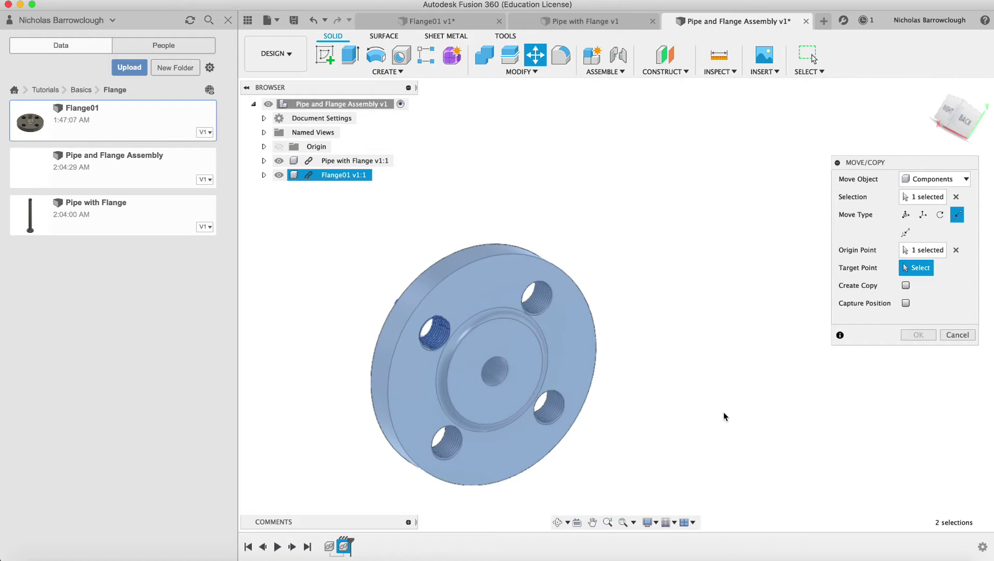
pyautogui.click(557, 523)
pyautogui.moveTo(574, 328); pyautogui.dragTo(713, 274)
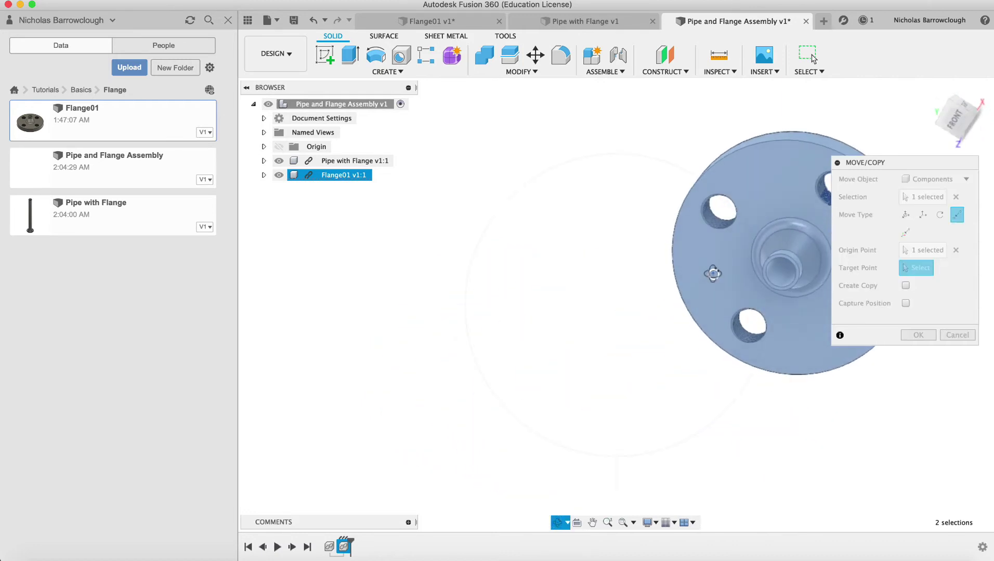
pyautogui.click(608, 523)
pyautogui.moveTo(618, 492); pyautogui.dragTo(623, 343)
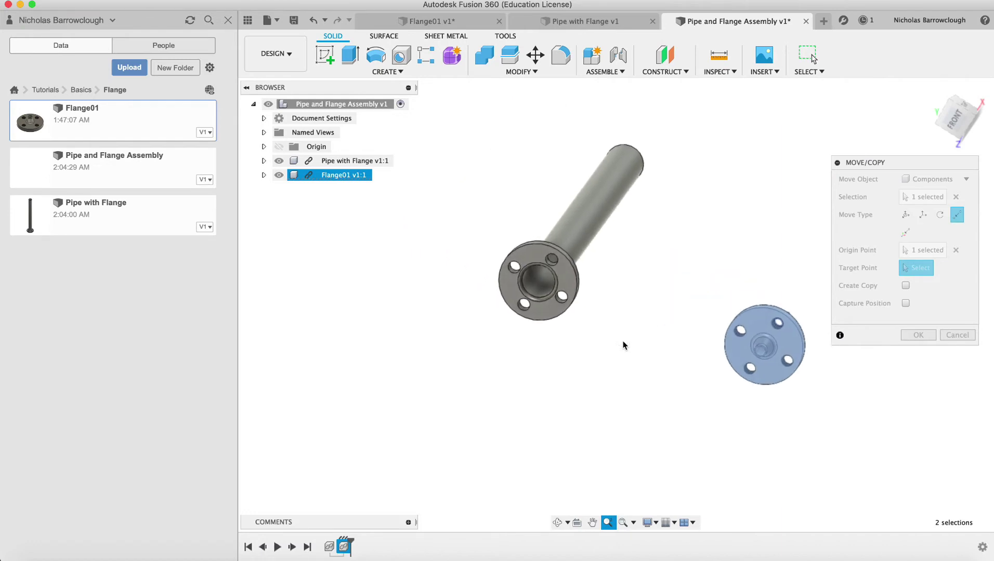
pyautogui.moveTo(613, 289); pyautogui.dragTo(617, 366)
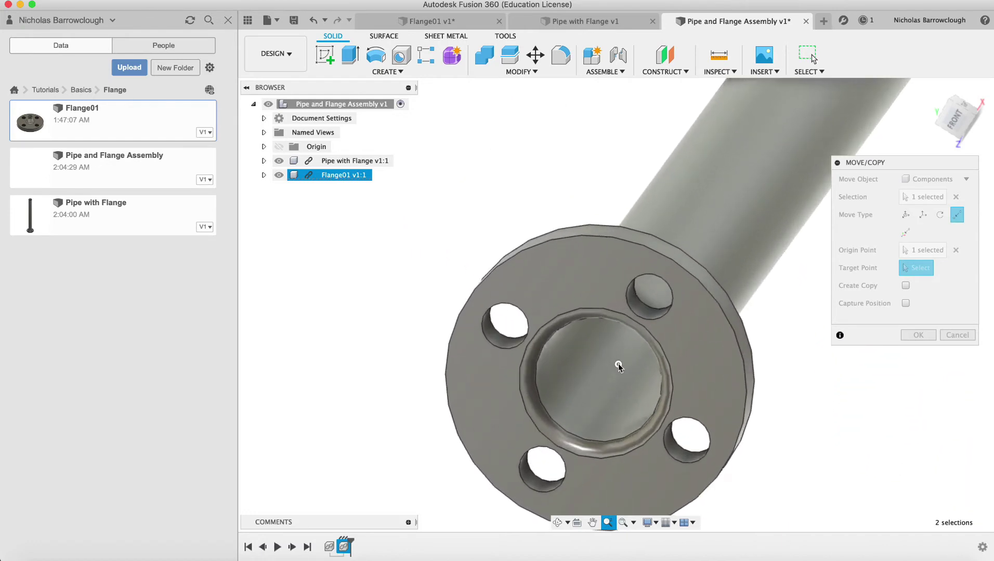
pyautogui.press('Escape')
pyautogui.click(658, 317)
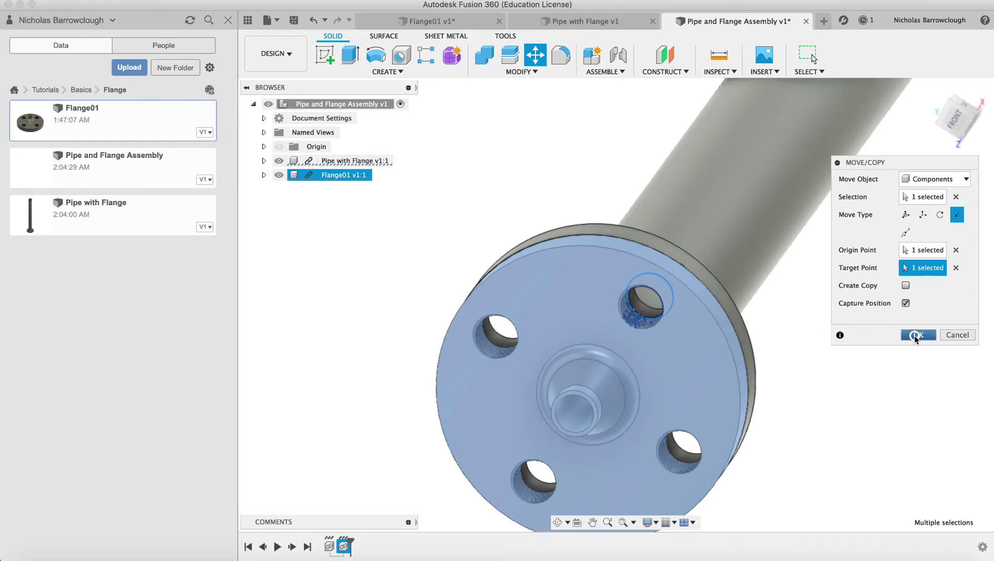
pyautogui.press('Return')
pyautogui.click(557, 522)
pyautogui.moveTo(577, 374); pyautogui.dragTo(653, 275)
pyautogui.scroll(-3, 573, 319)
# Run an interference check between the pipe and Flange01 and zoom on the overlap.
pyautogui.press('Escape')
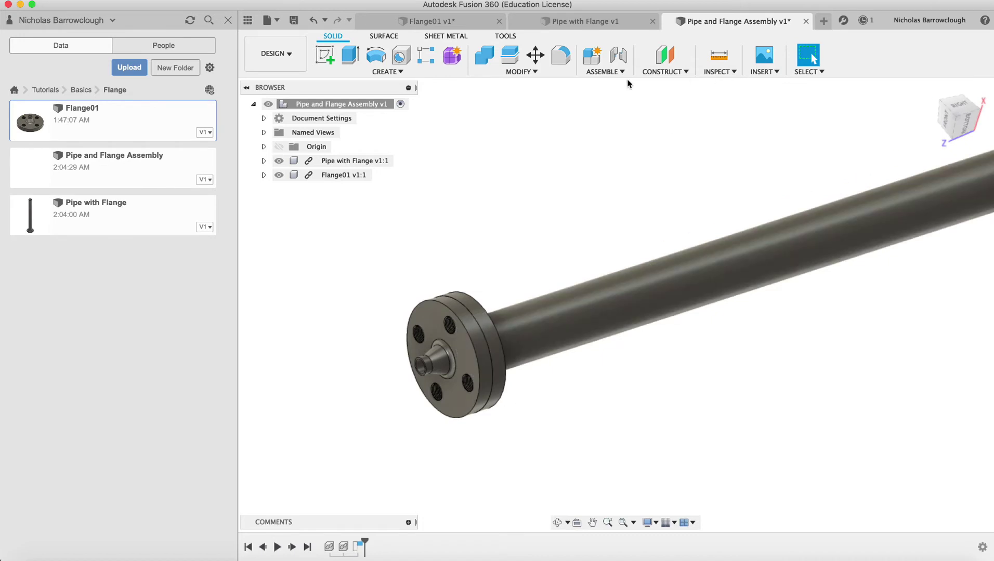
pyautogui.click(605, 72)
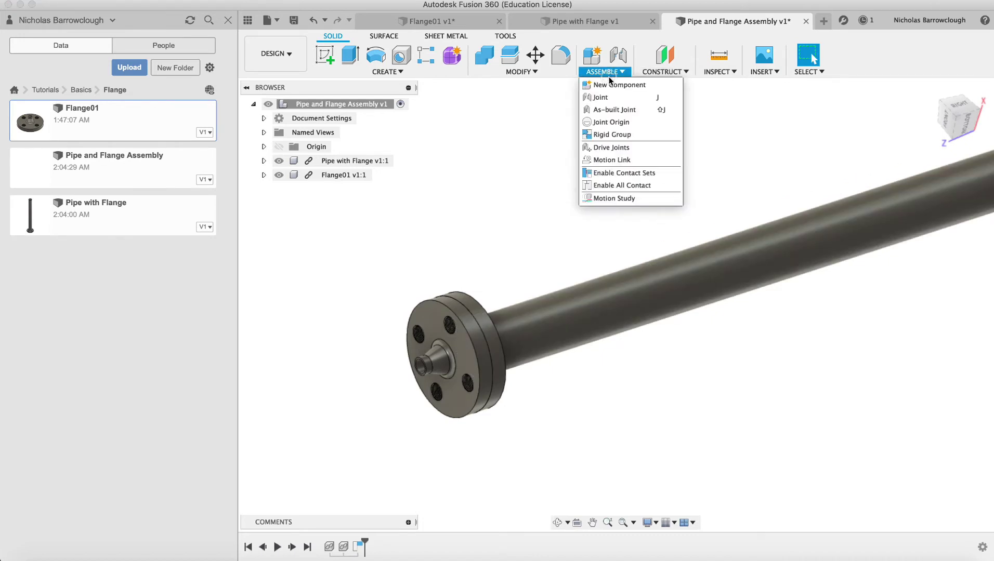
pyautogui.click(723, 72)
pyautogui.click(730, 98)
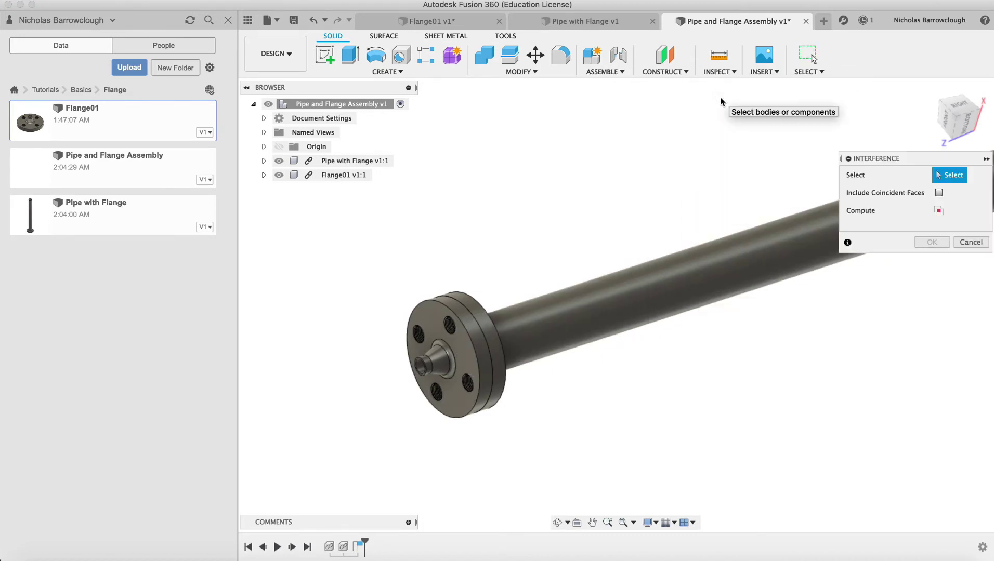
pyautogui.click(507, 320)
pyautogui.click(441, 355)
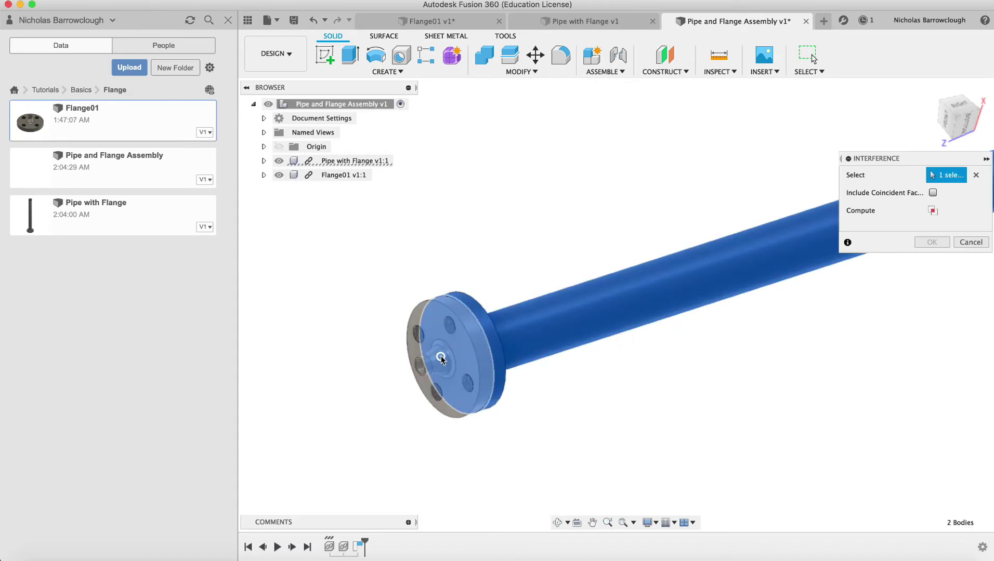
pyautogui.click(934, 210)
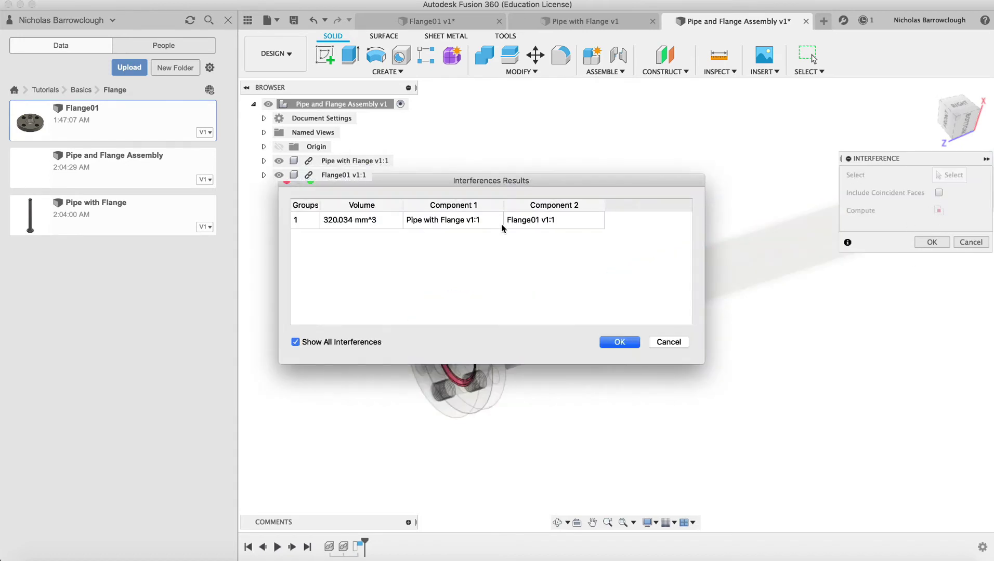
pyautogui.moveTo(497, 182); pyautogui.dragTo(822, 286)
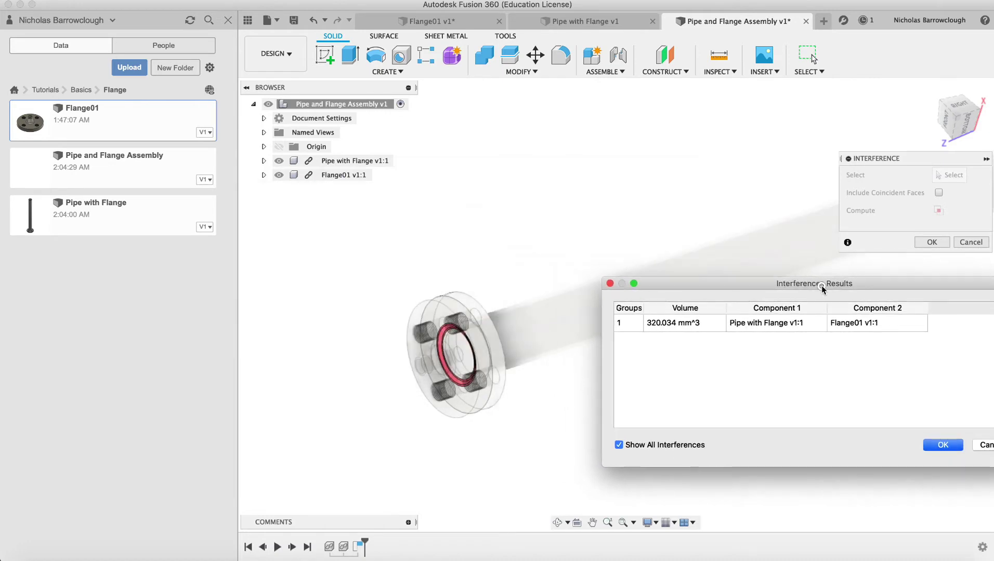
pyautogui.click(607, 522)
pyautogui.scroll(5, 486, 369)
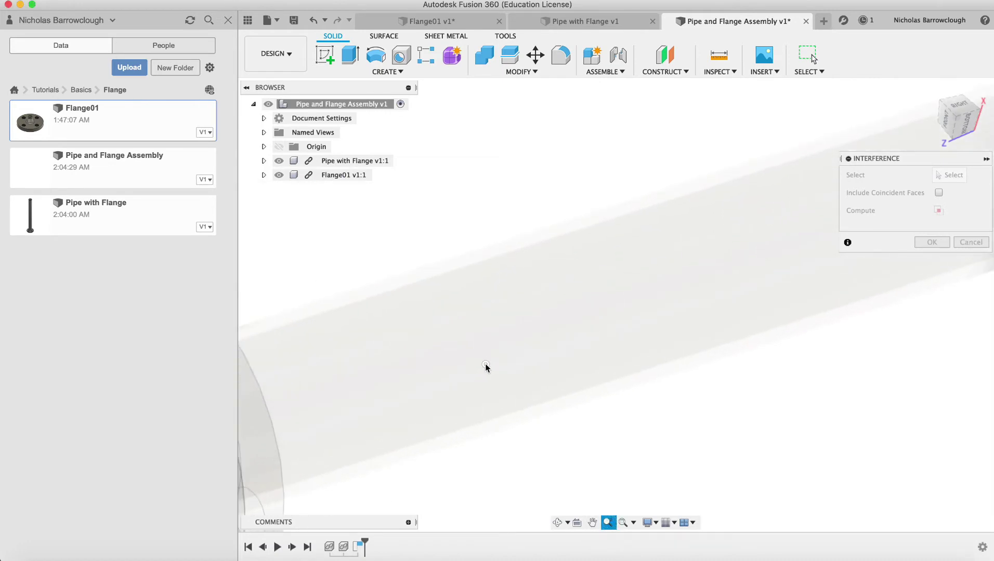
pyautogui.scroll(-3, 486, 368)
pyautogui.scroll(-3, 486, 367)
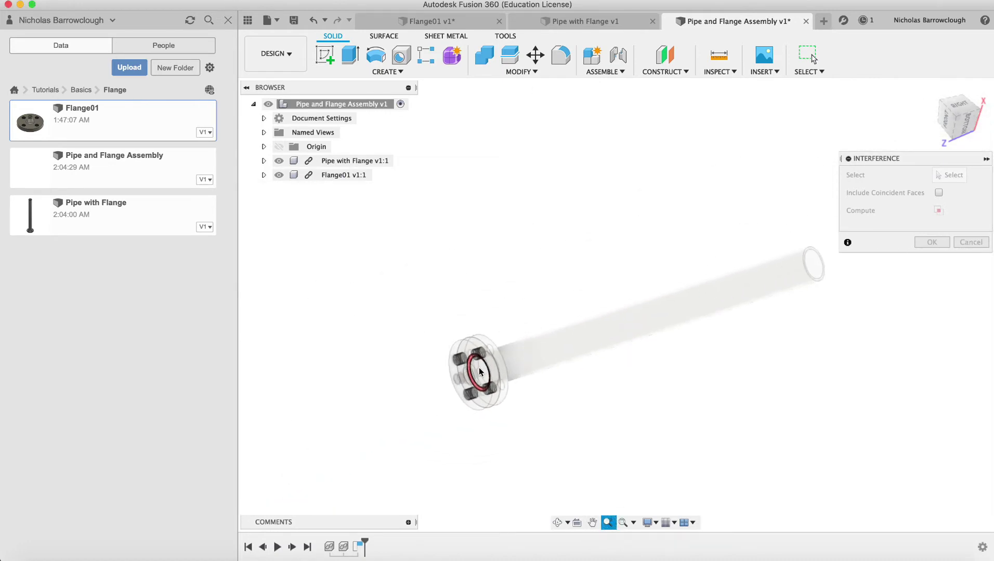
# Return to the Pipe and Flange Assembly and zoom in on its flange end.
pyautogui.click(428, 22)
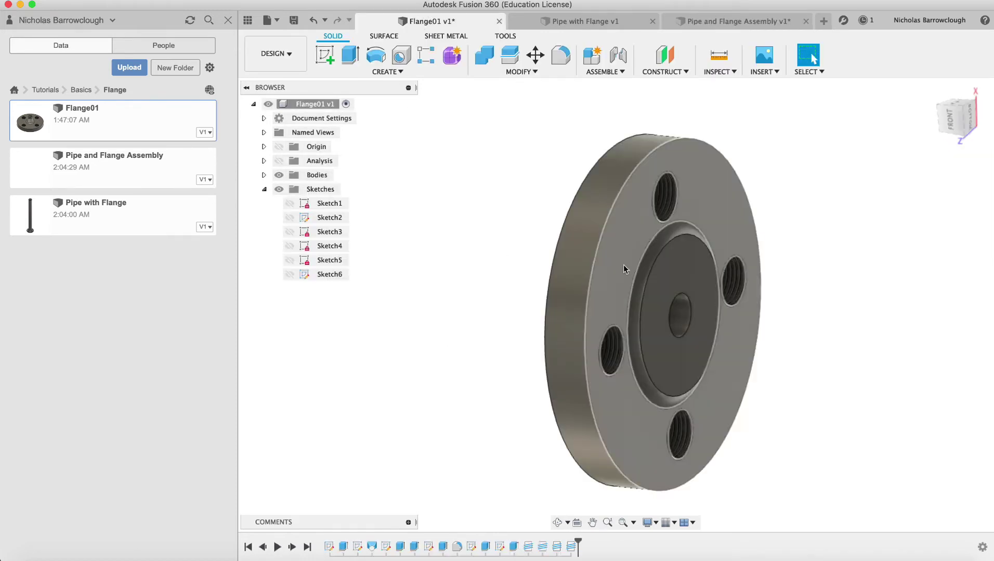
pyautogui.click(593, 22)
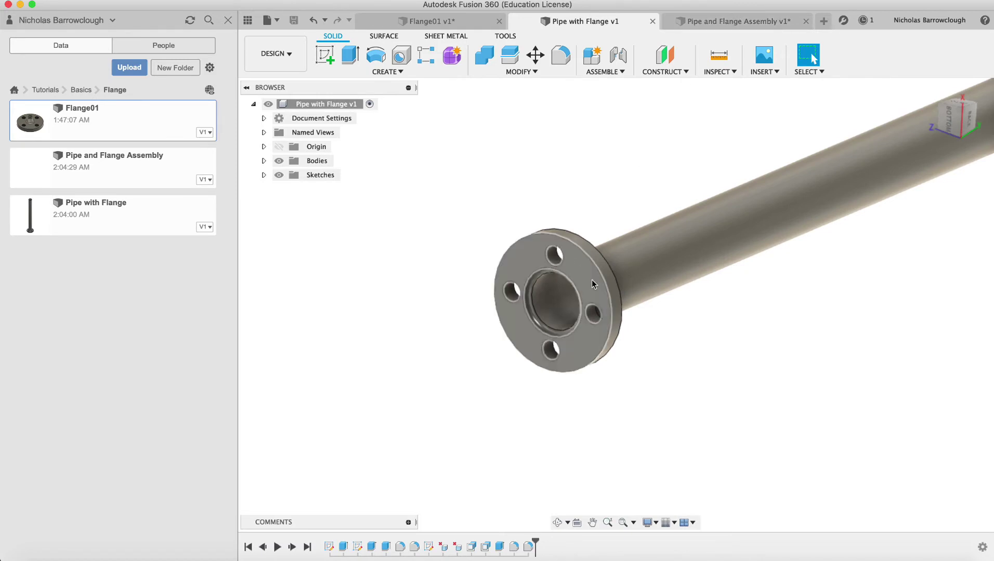
pyautogui.click(737, 22)
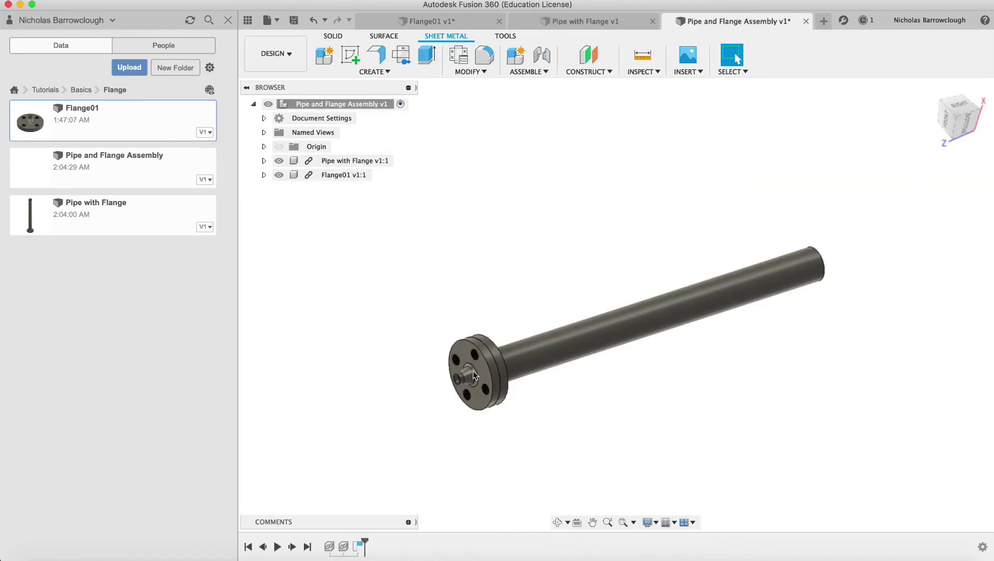
pyautogui.click(607, 522)
pyautogui.moveTo(503, 317); pyautogui.dragTo(513, 368)
pyautogui.scroll(-5, 513, 368)
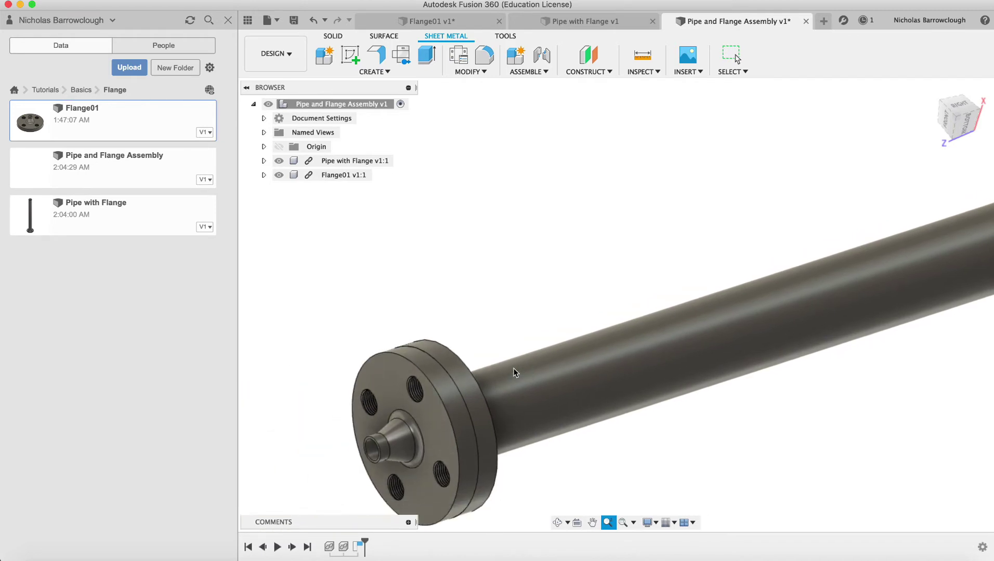
pyautogui.press('Escape')
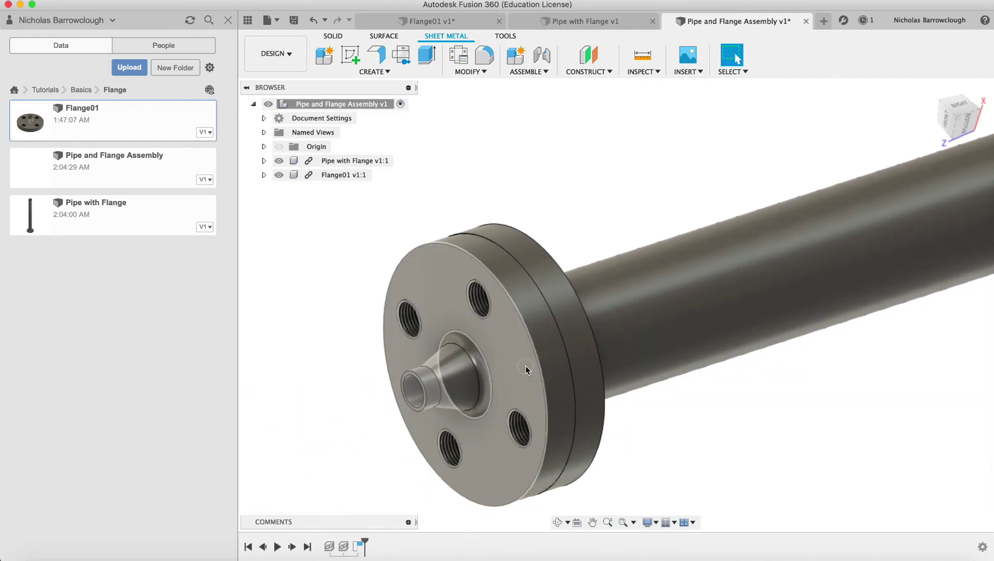
pyautogui.click(335, 37)
# Section the assembly on the XZ plane, offsetting the cut 220 mm along the pipe.
pyautogui.click(720, 71)
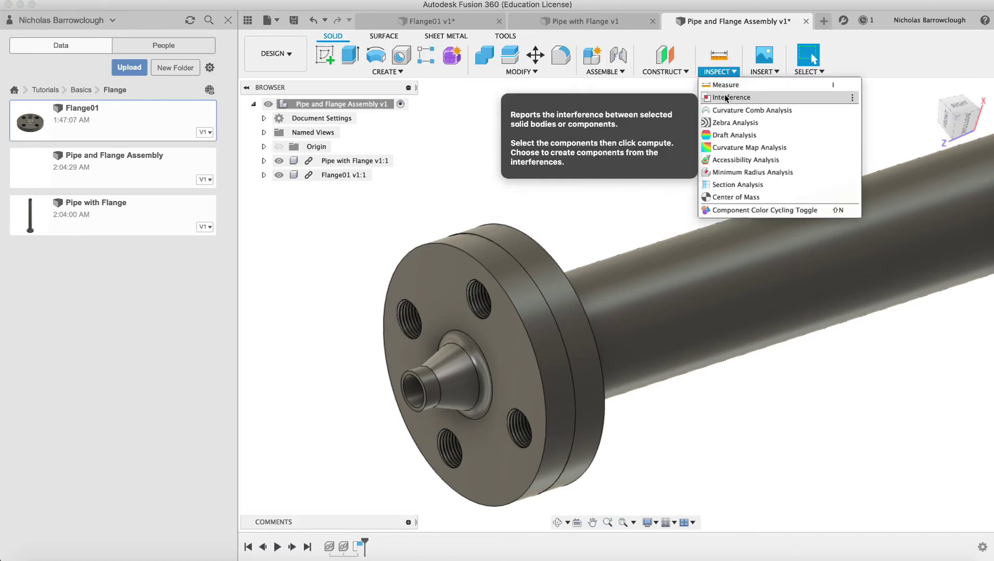
pyautogui.click(738, 185)
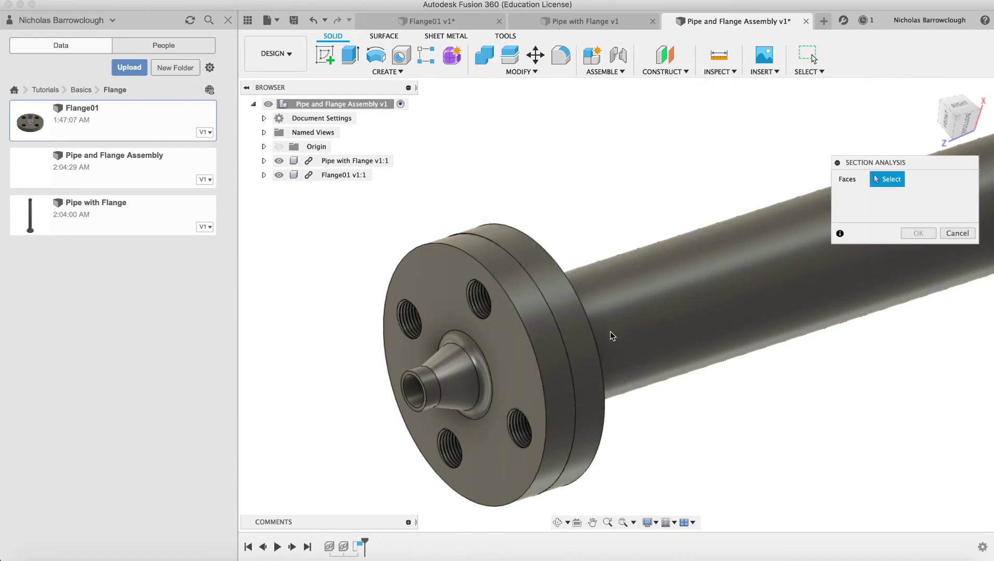
pyautogui.click(607, 522)
pyautogui.moveTo(590, 416); pyautogui.dragTo(564, 308)
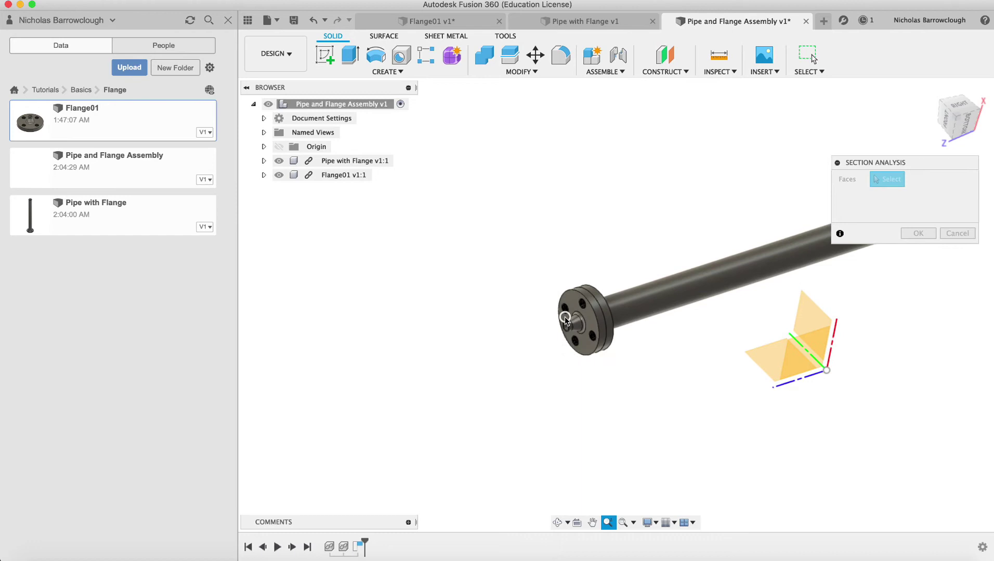
pyautogui.click(809, 349)
pyautogui.moveTo(806, 349); pyautogui.dragTo(705, 254)
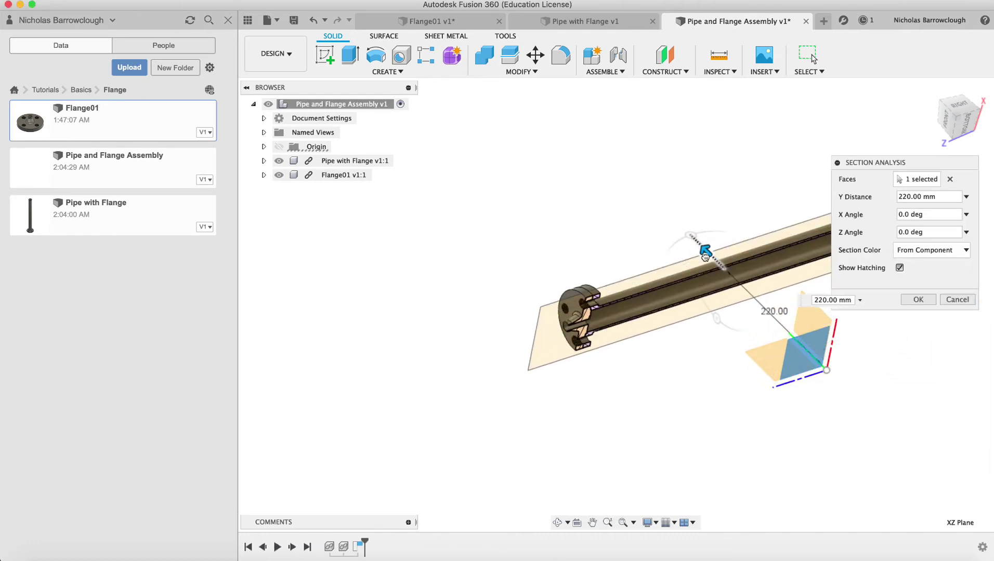
# Keep the section analysis and zoom into the flange cross-section from the bottom view.
pyautogui.click(915, 300)
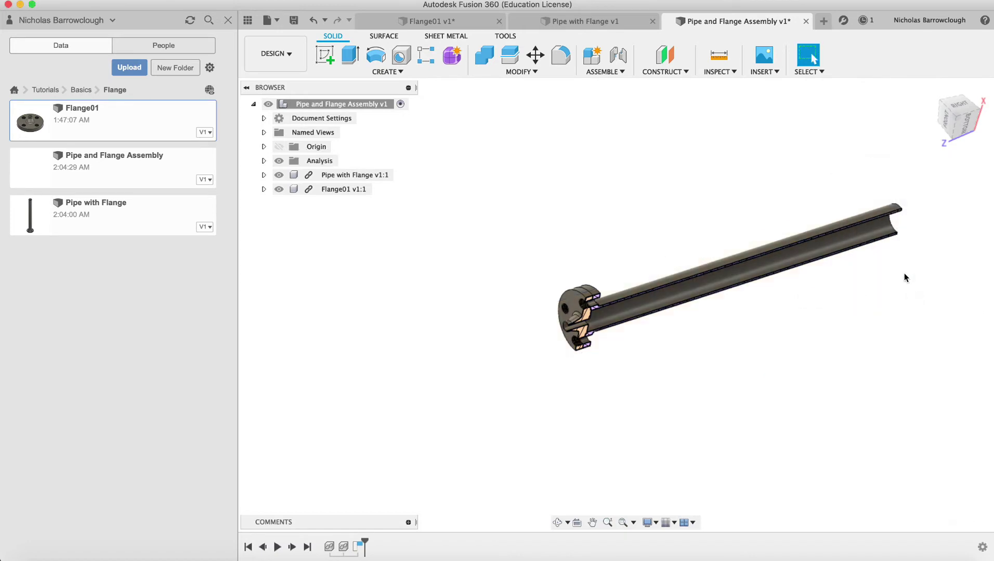
pyautogui.click(960, 124)
pyautogui.click(611, 523)
pyautogui.moveTo(567, 225); pyautogui.dragTo(598, 288)
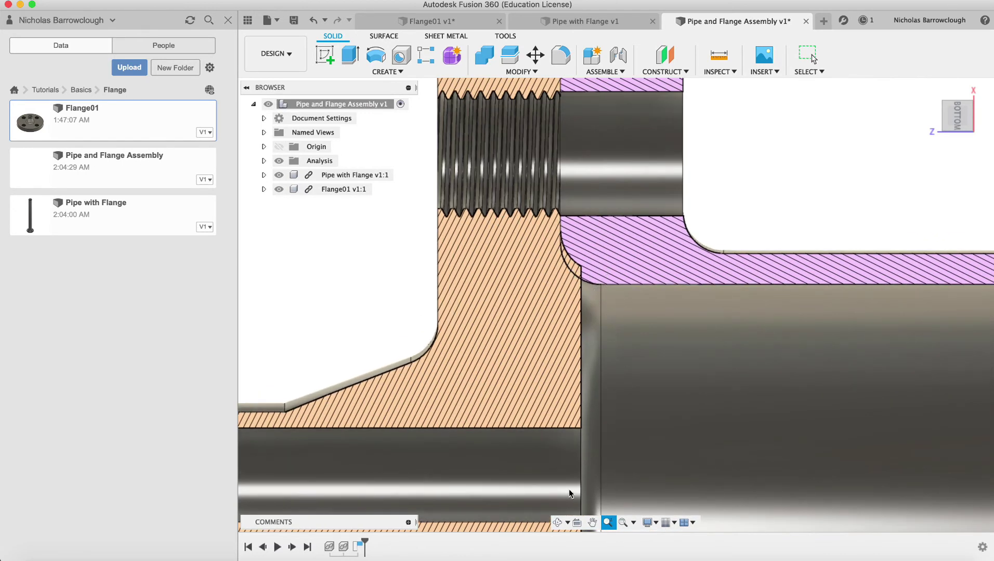
pyautogui.click(557, 522)
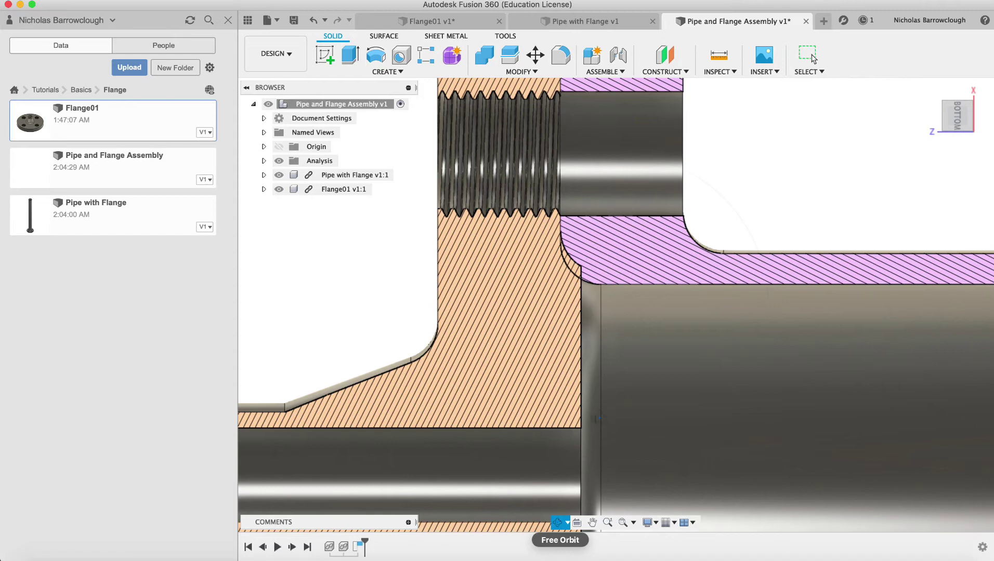
pyautogui.rightClick(619, 289)
pyautogui.click(660, 375)
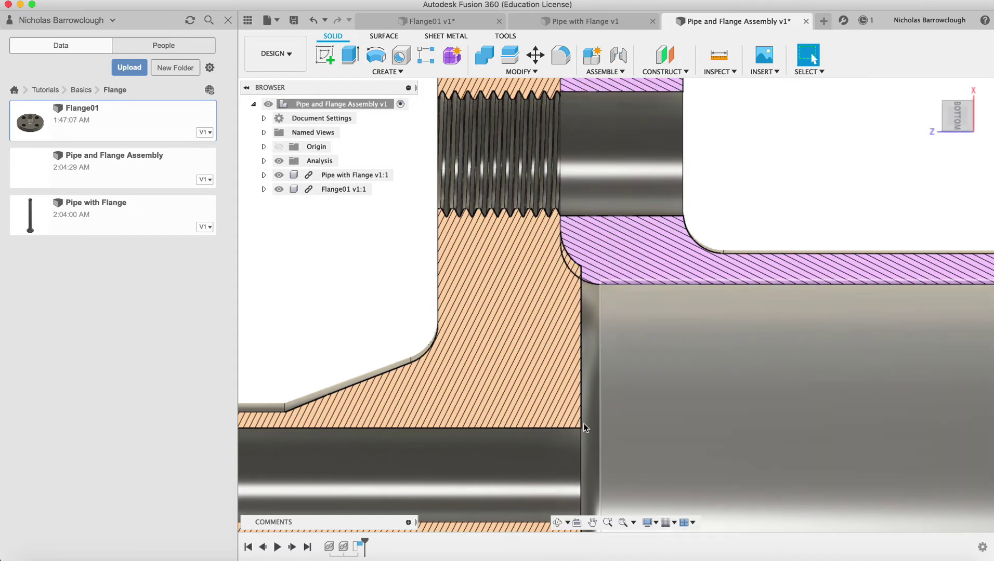
# Orbit the sectioned flange to a new angle, then go to the Pipe with Flange design.
pyautogui.click(558, 522)
pyautogui.moveTo(577, 494)
pyautogui.mouseDown()
pyautogui.moveTo(738, 218)
pyautogui.moveTo(813, 59)
pyautogui.mouseUp()
pyautogui.scroll(3, 608, 310)
pyautogui.hscroll(-4, 608, 310)
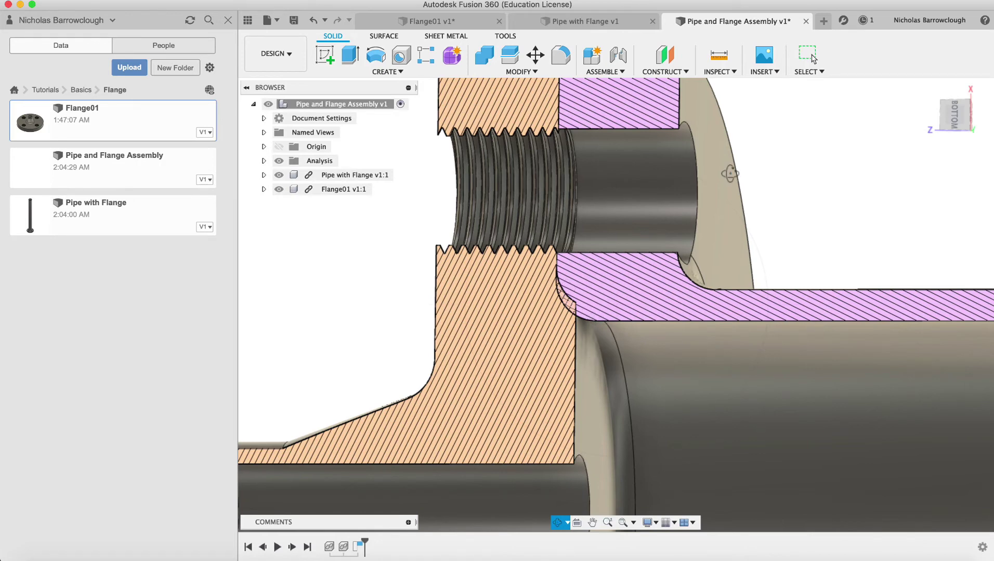
pyautogui.click(619, 32)
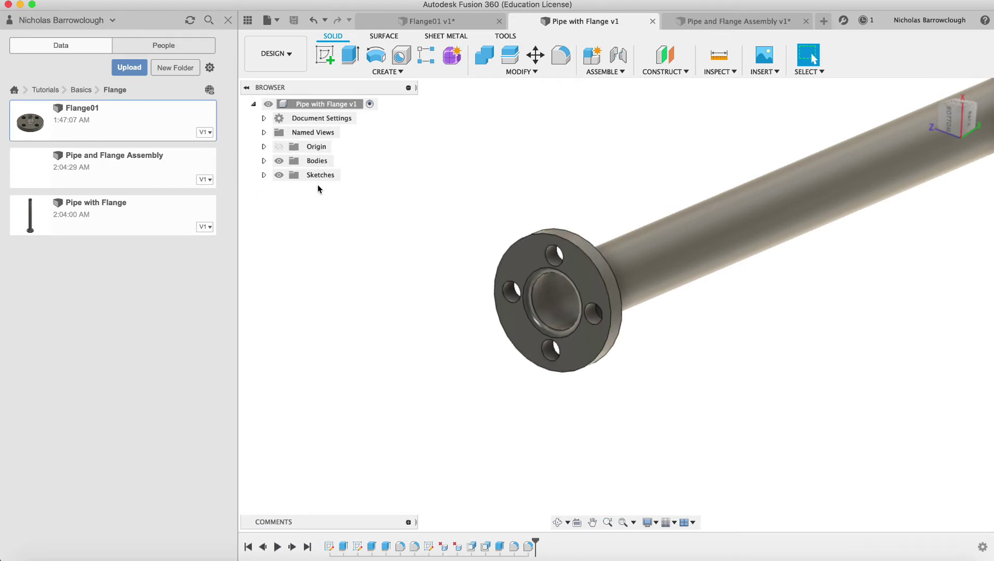
pyautogui.click(726, 24)
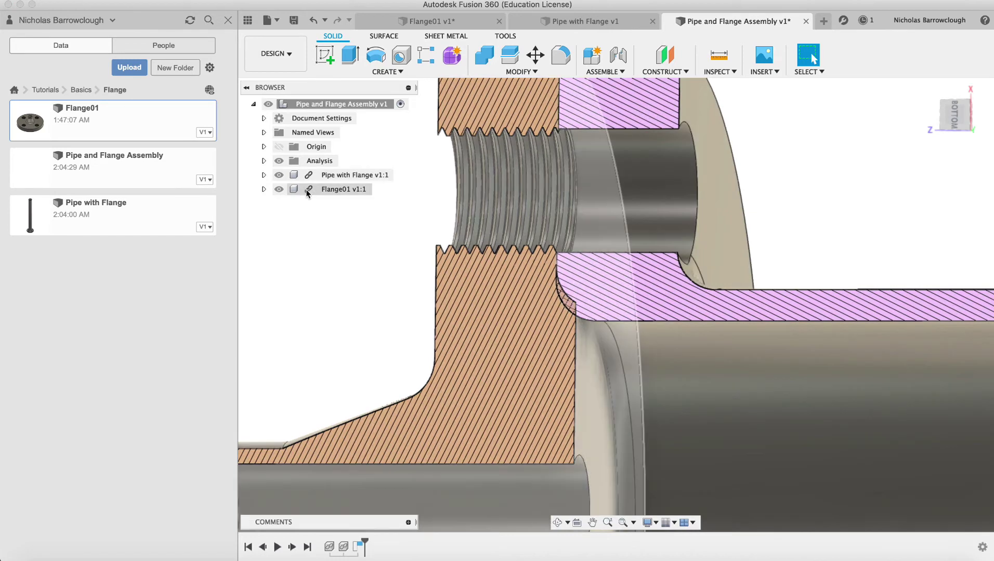
pyautogui.click(309, 190)
pyautogui.click(342, 295)
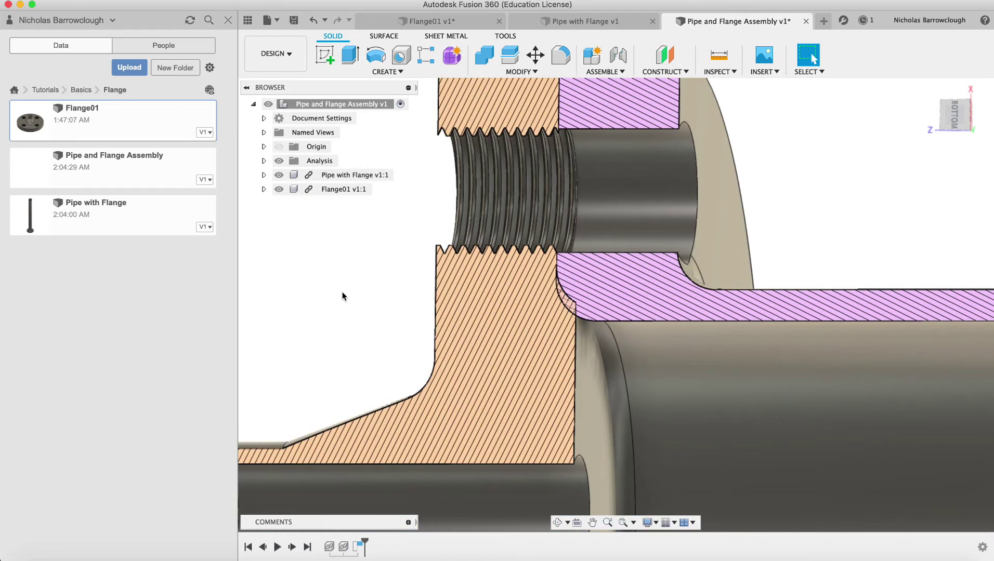
pyautogui.click(607, 523)
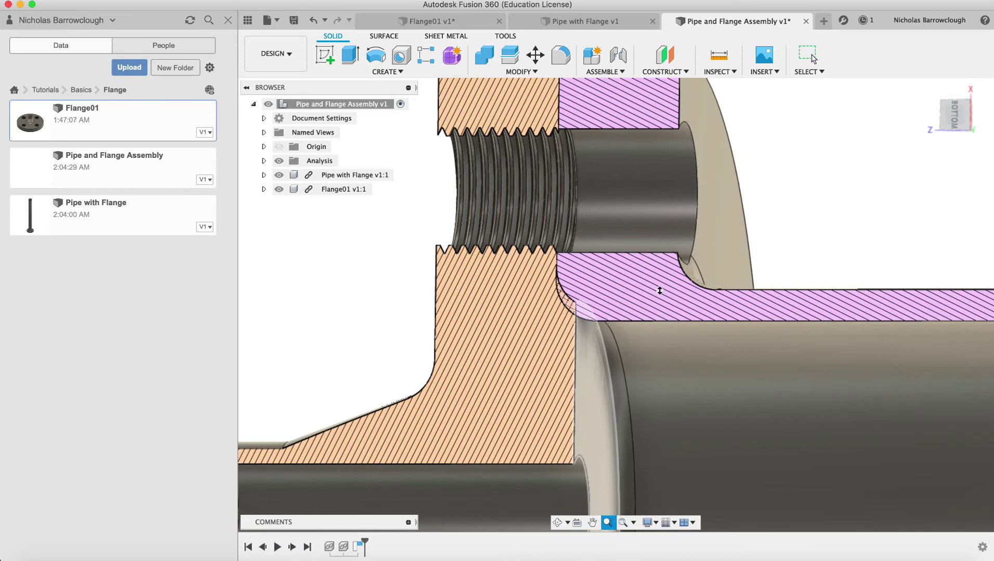
pyautogui.moveTo(659, 290); pyautogui.dragTo(655, 247)
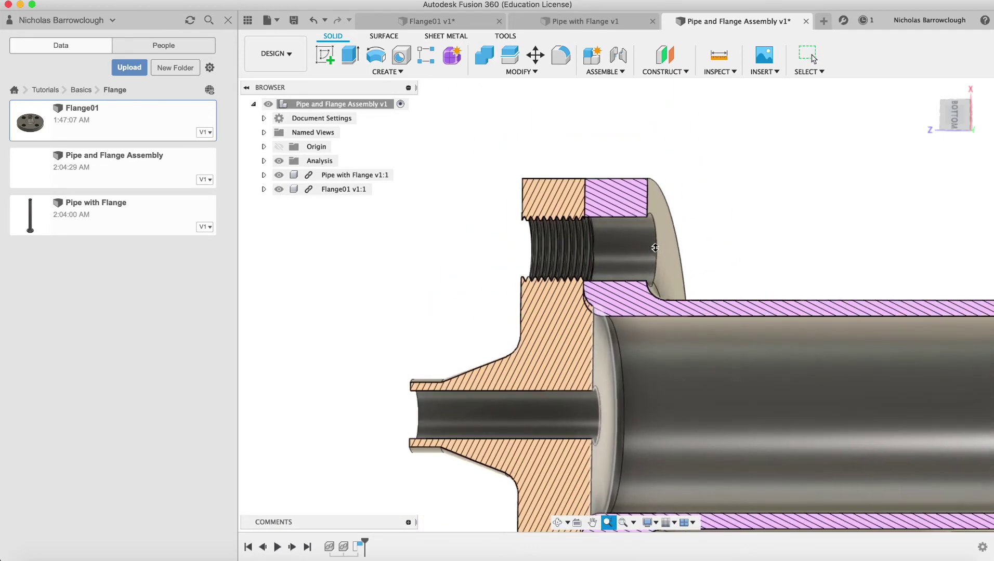
pyautogui.click(592, 523)
pyautogui.moveTo(680, 357); pyautogui.dragTo(626, 267)
pyautogui.click(151, 173)
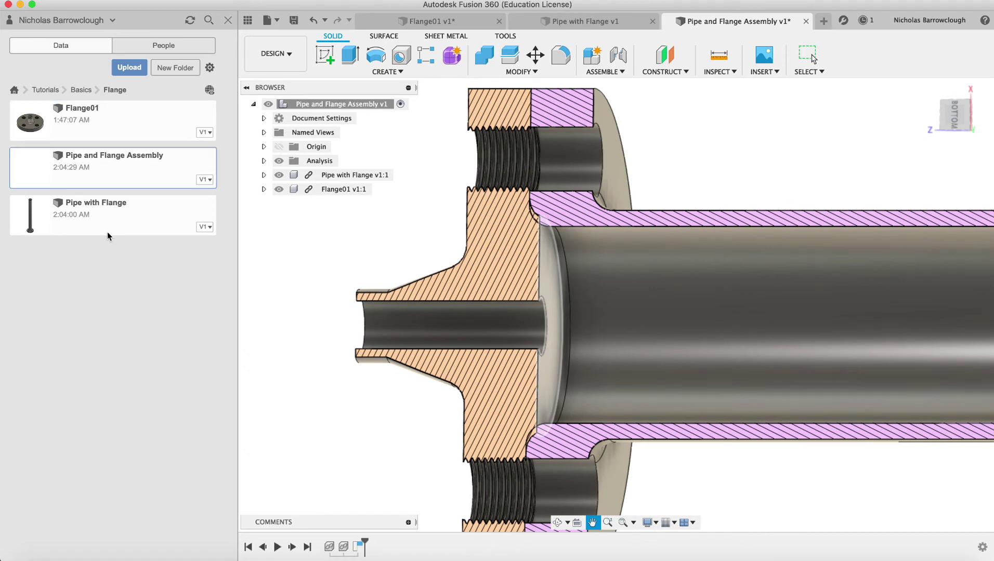
pyautogui.click(269, 296)
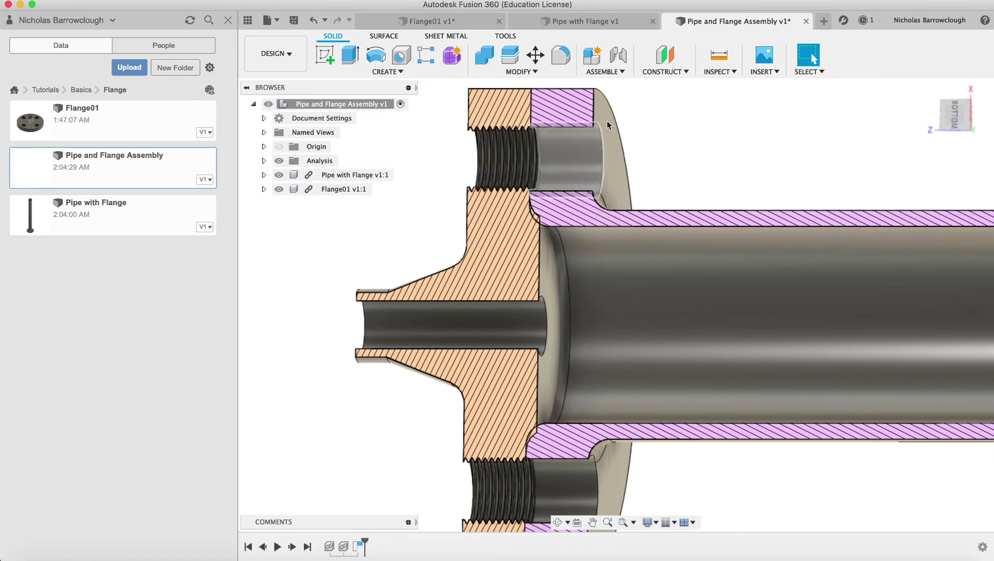
# Zoom in on the flange in the Pipe with Flange design.
pyautogui.click(607, 24)
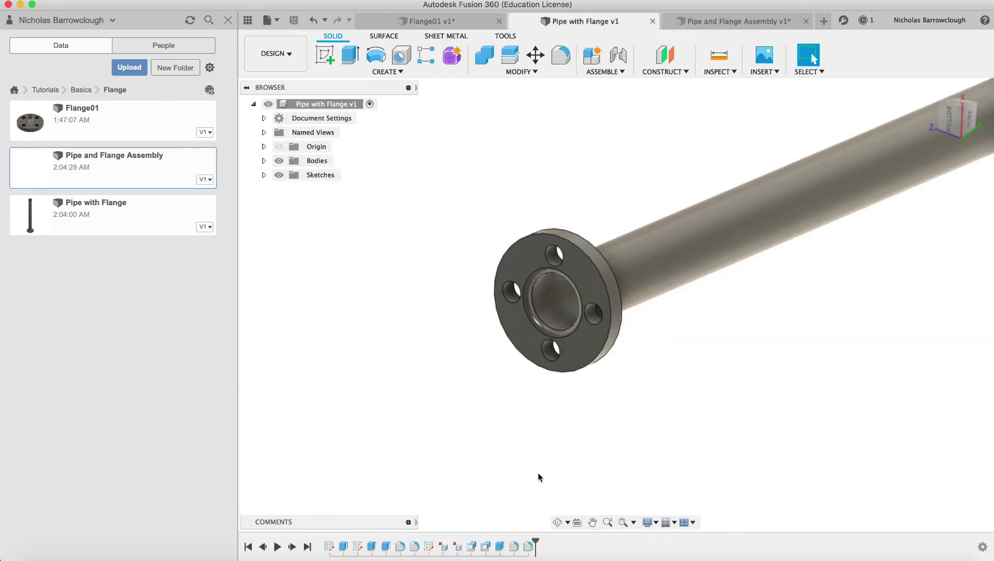
pyautogui.click(608, 522)
pyautogui.moveTo(577, 197); pyautogui.dragTo(592, 253)
pyautogui.scroll(-5, 593, 253)
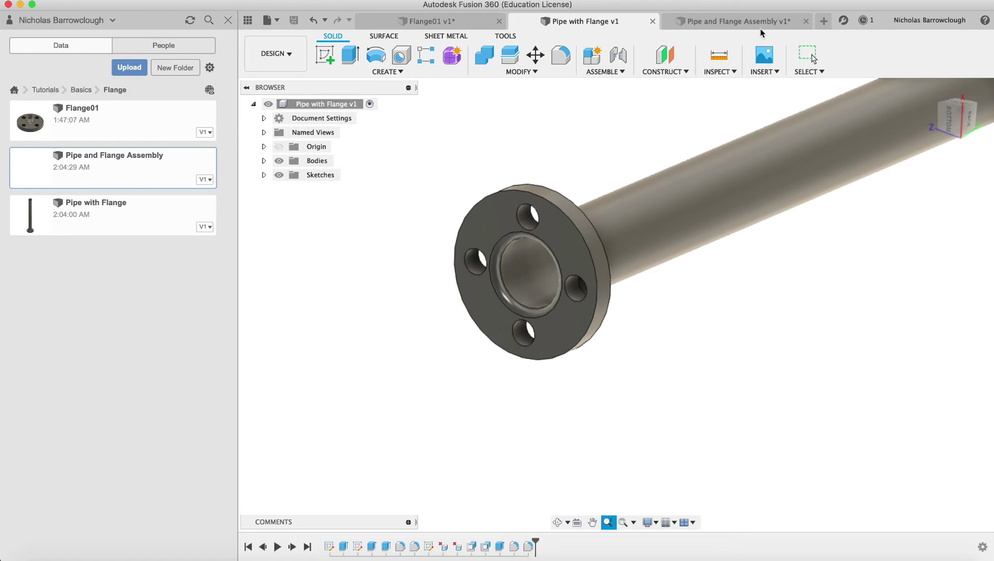
# Hide Flange01 in the assembly, orbit slightly to view the cut pipe alone, and return.
pyautogui.click(748, 22)
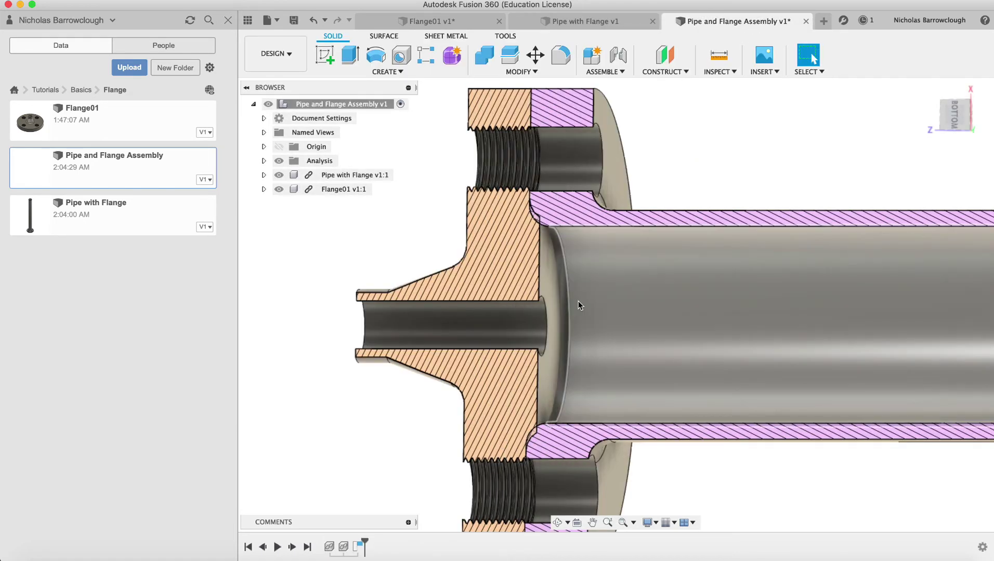
pyautogui.click(278, 190)
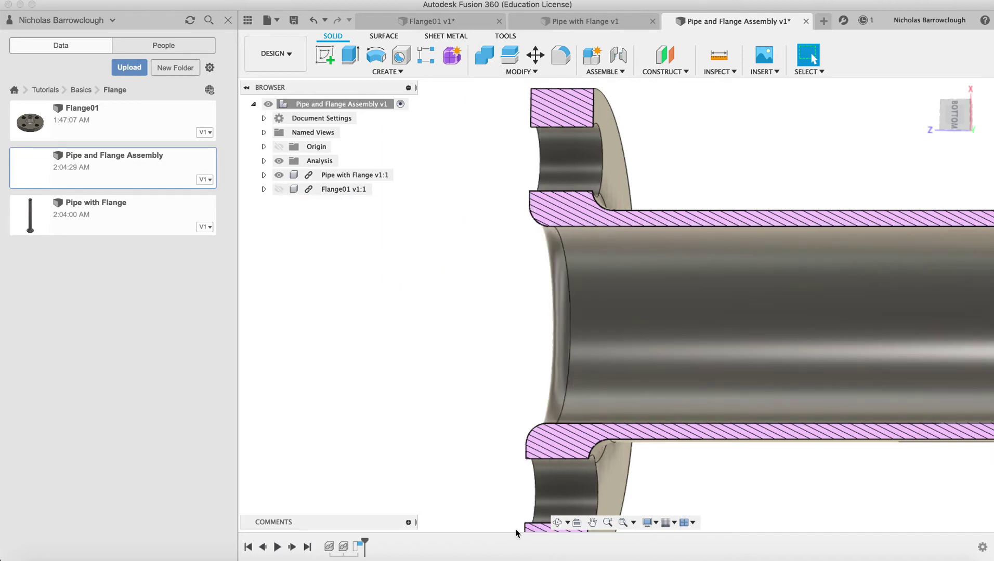
pyautogui.click(557, 523)
pyautogui.moveTo(558, 343); pyautogui.dragTo(582, 334)
pyautogui.click(609, 21)
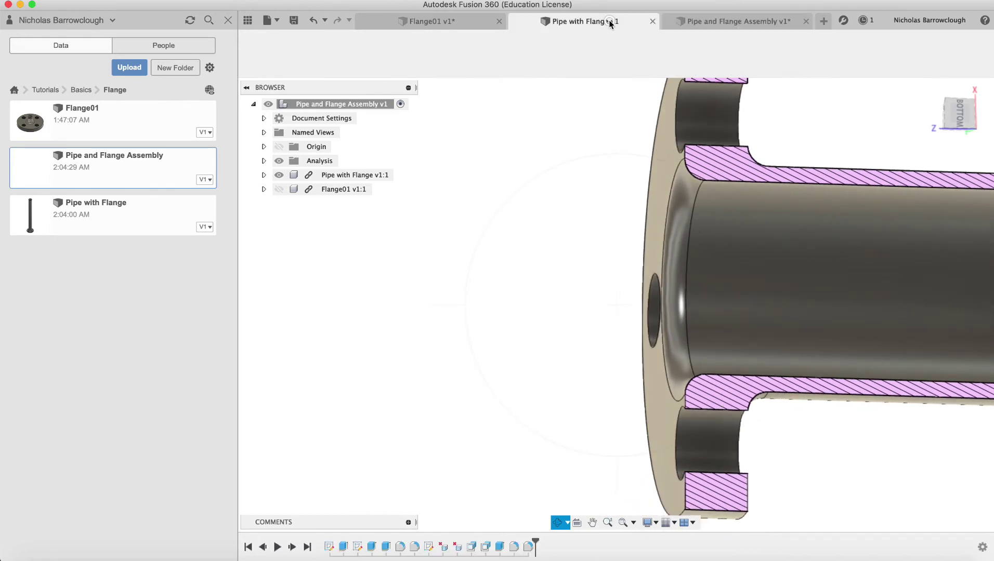
# Delete the bore's end face and round the bore's inner edge with a 5 mm fillet.
pyautogui.click(499, 249)
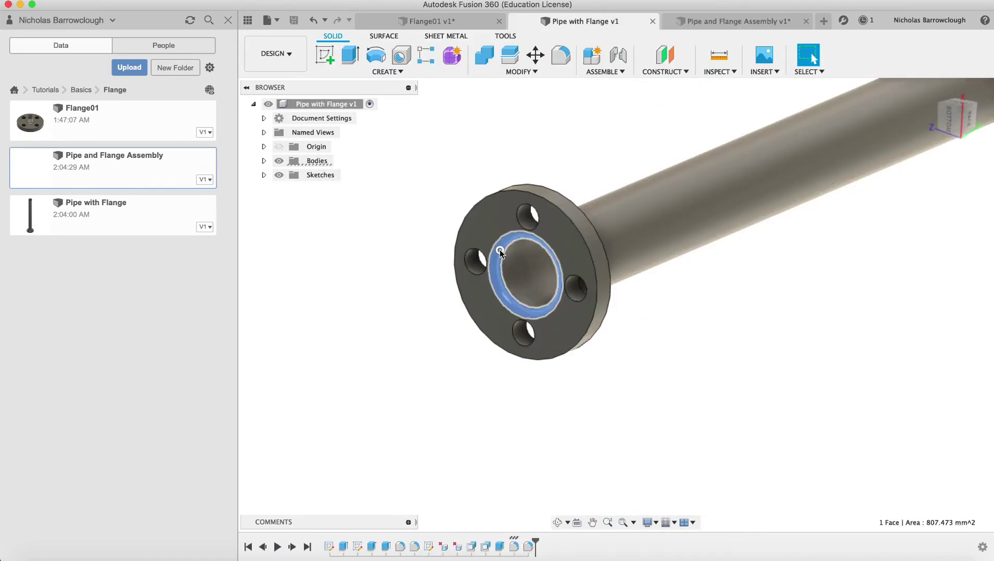
pyautogui.press('Delete')
pyautogui.click(611, 525)
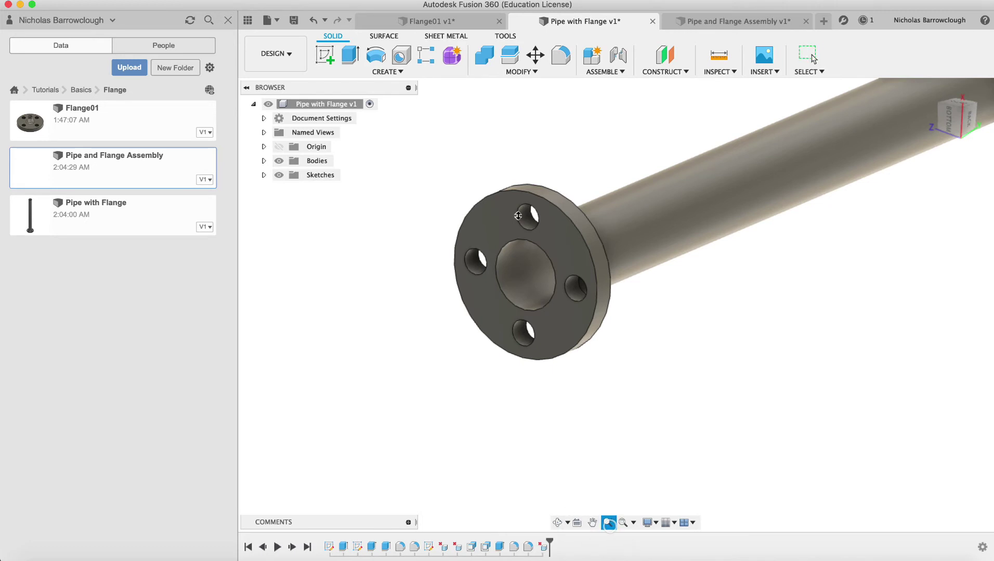
pyautogui.moveTo(518, 216); pyautogui.dragTo(520, 242)
pyautogui.click(560, 55)
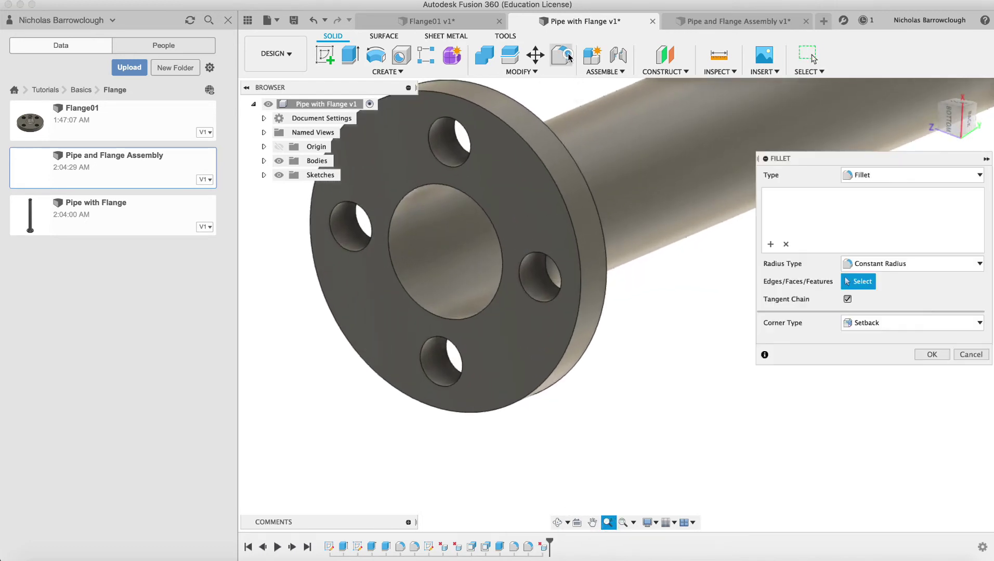
pyautogui.click(399, 284)
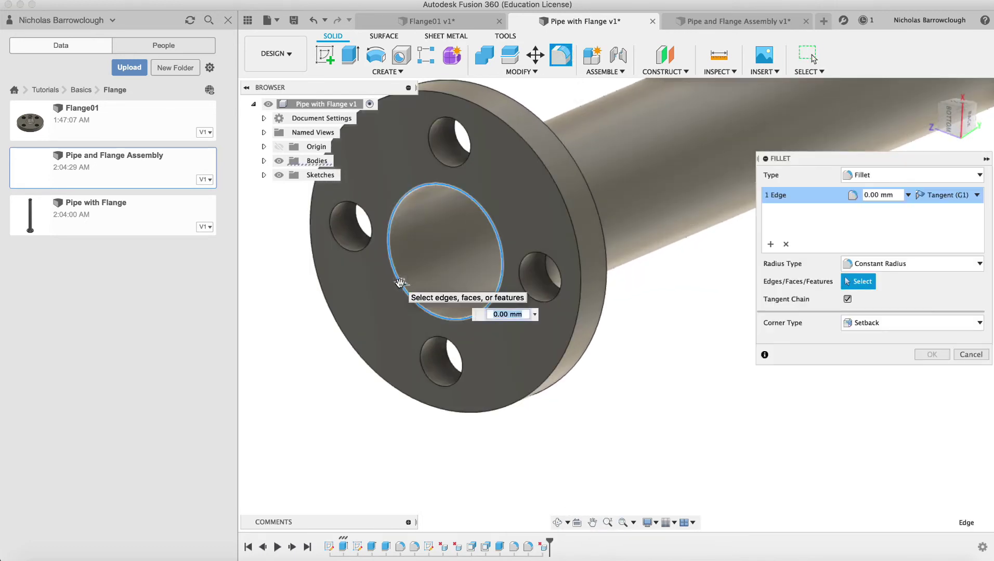
pyautogui.press('Return')
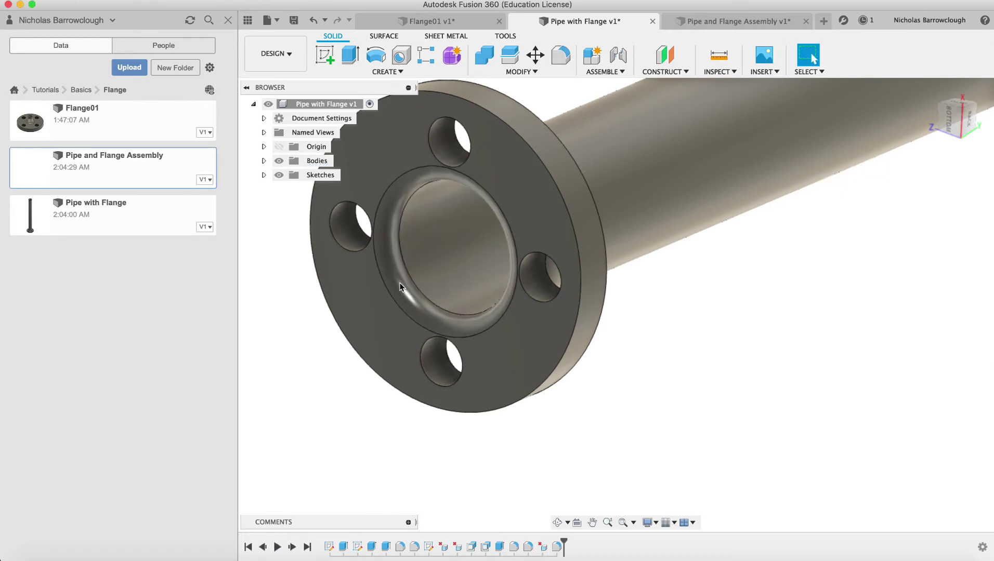
# Save the Pipe with Flange design as a new version with the default description.
pyautogui.click(101, 0)
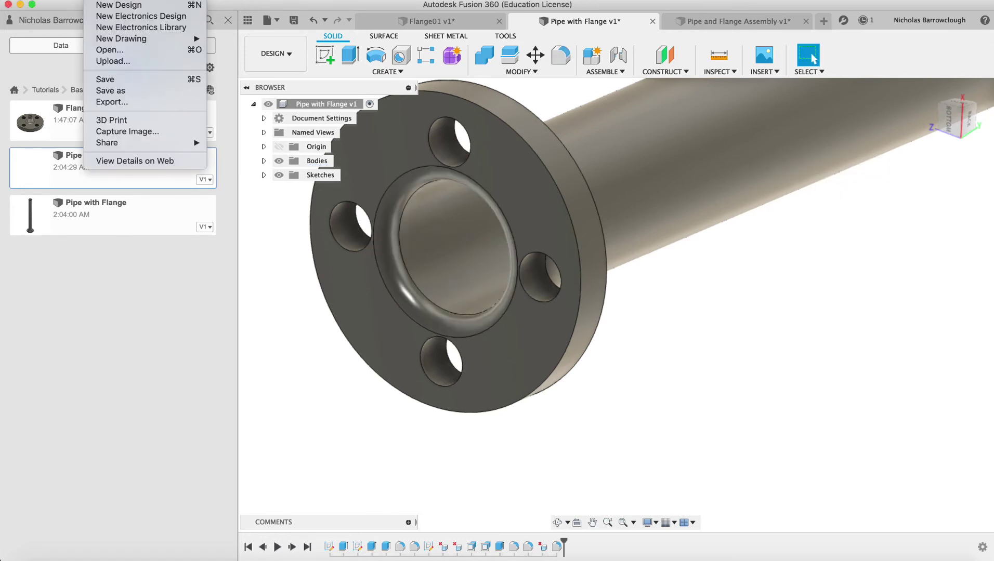
pyautogui.click(101, 79)
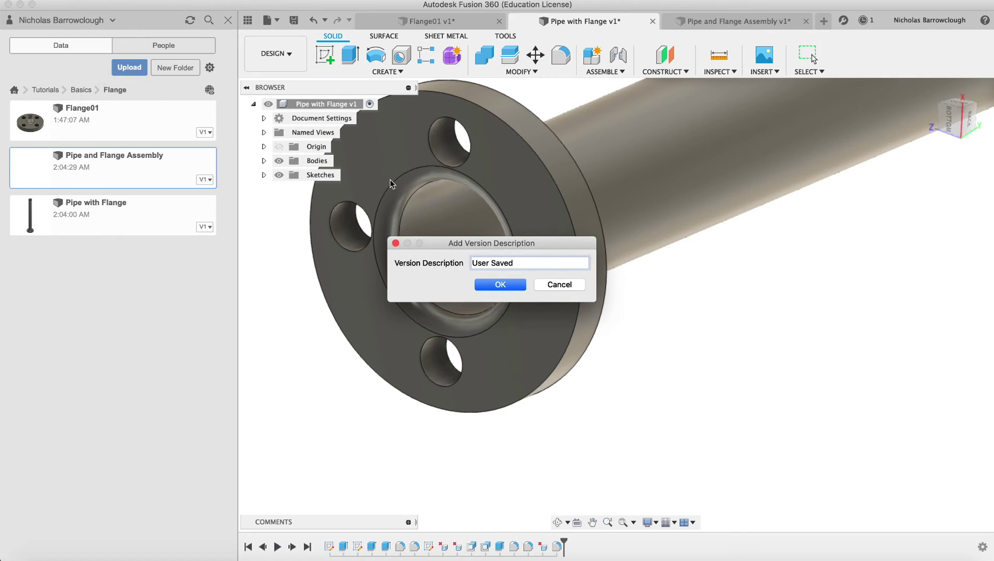
pyautogui.click(512, 286)
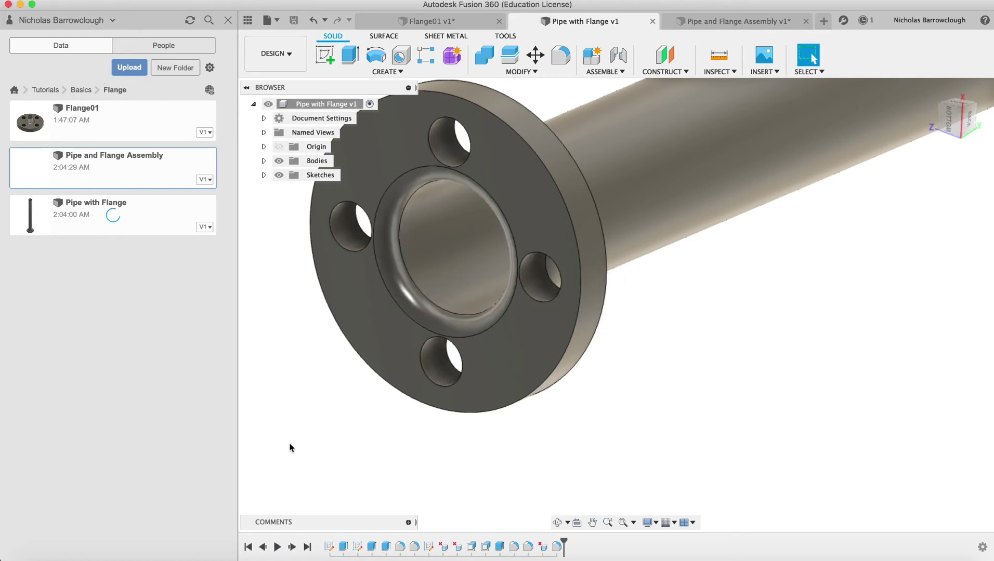
# In the Pipe and Flange Assembly, update the Pipe with Flange component to v2.
pyautogui.click(752, 21)
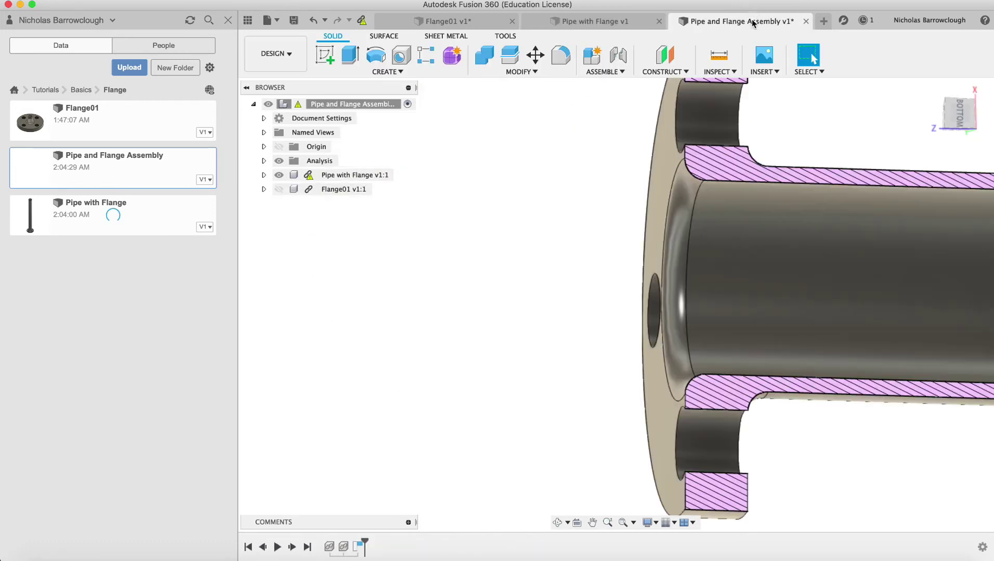
pyautogui.moveTo(310, 182)
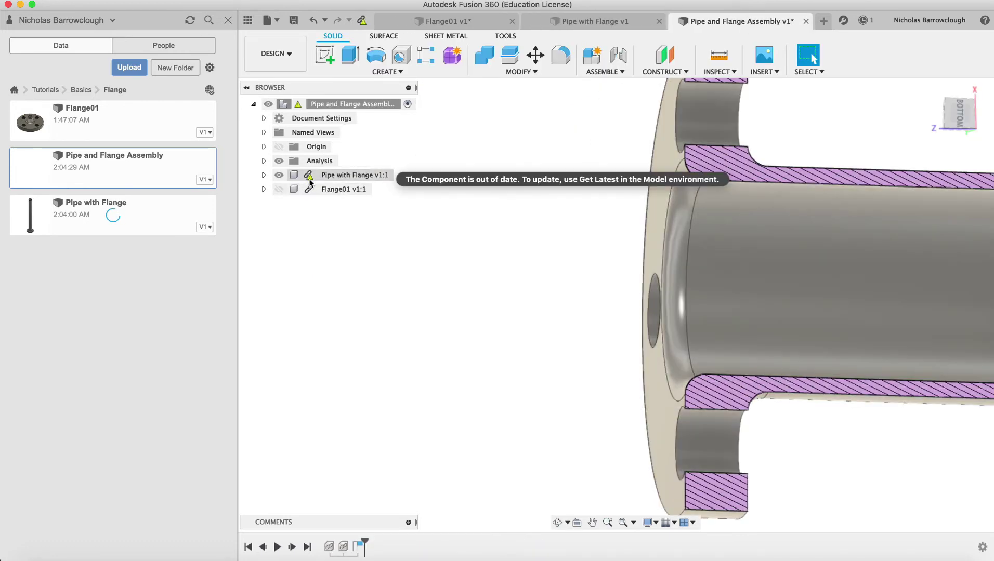
pyautogui.click(364, 20)
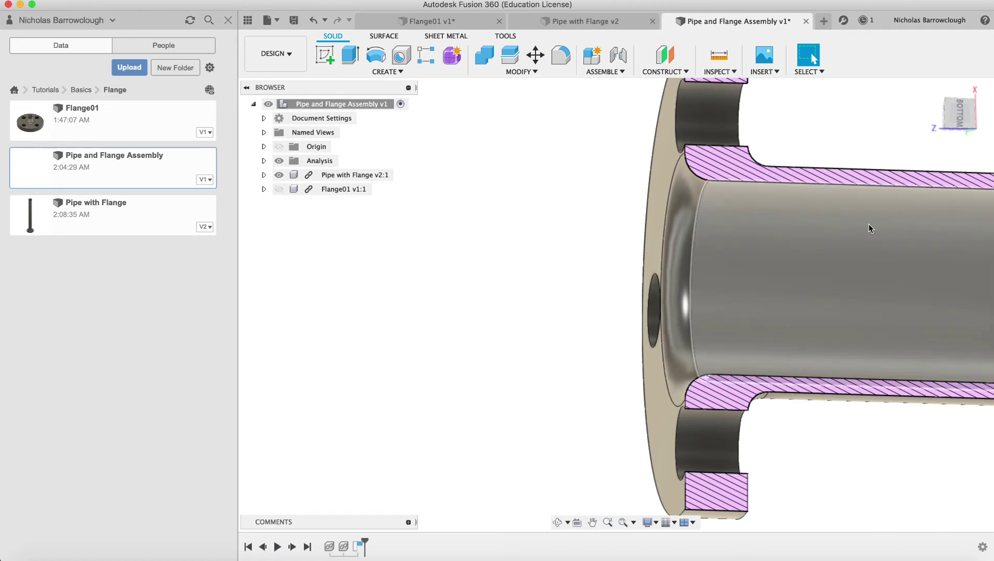
# Show Flange01 again, square the view to the section, and zoom into the bore junction.
pyautogui.click(276, 191)
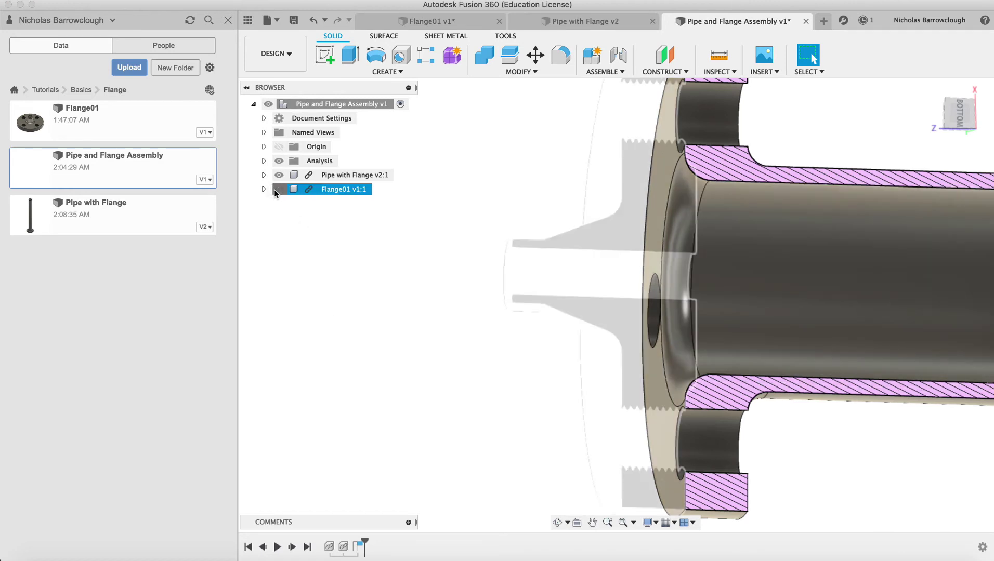
pyautogui.click(277, 190)
pyautogui.click(959, 112)
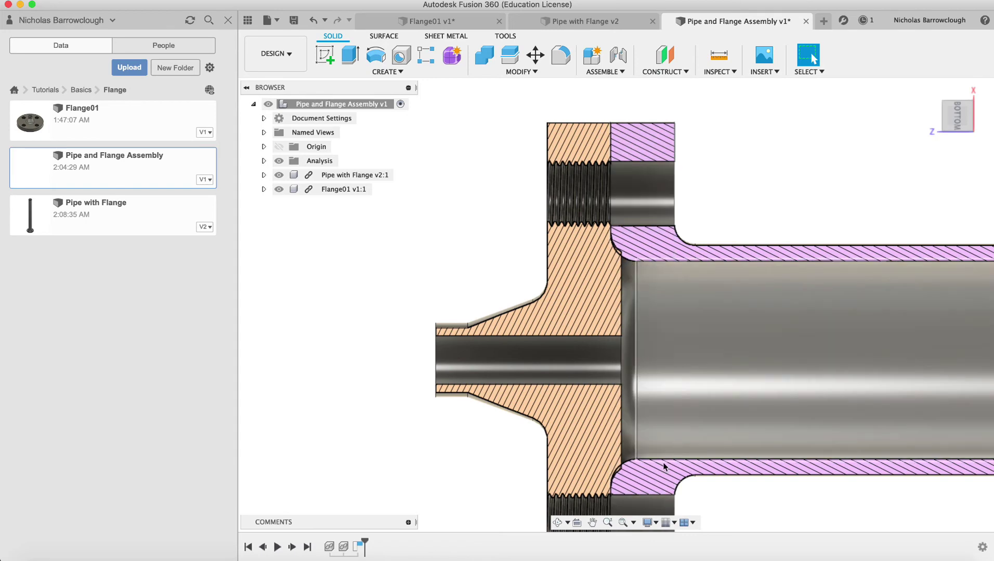
pyautogui.click(607, 523)
pyautogui.moveTo(632, 208); pyautogui.dragTo(640, 236)
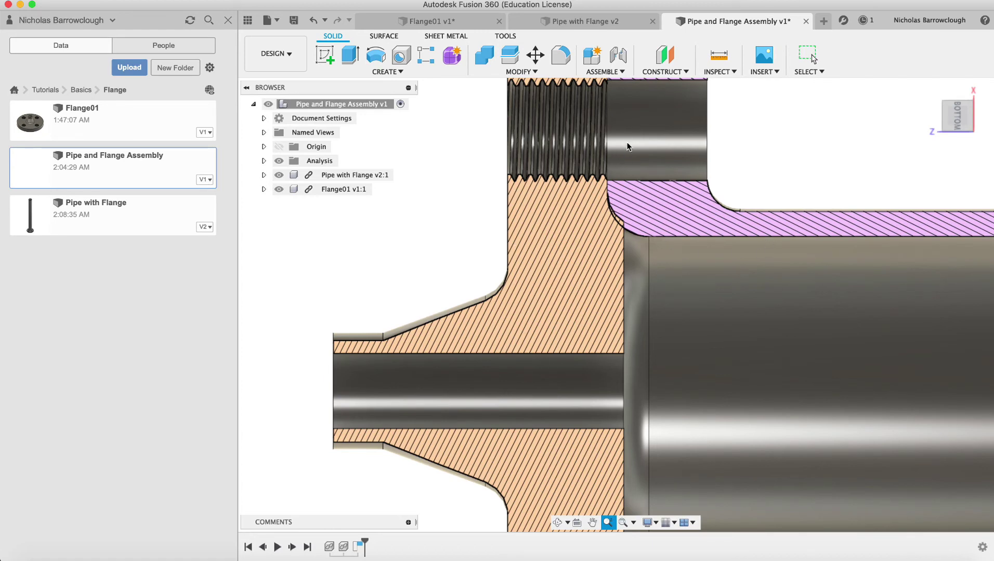
pyautogui.moveTo(627, 147); pyautogui.dragTo(568, 274)
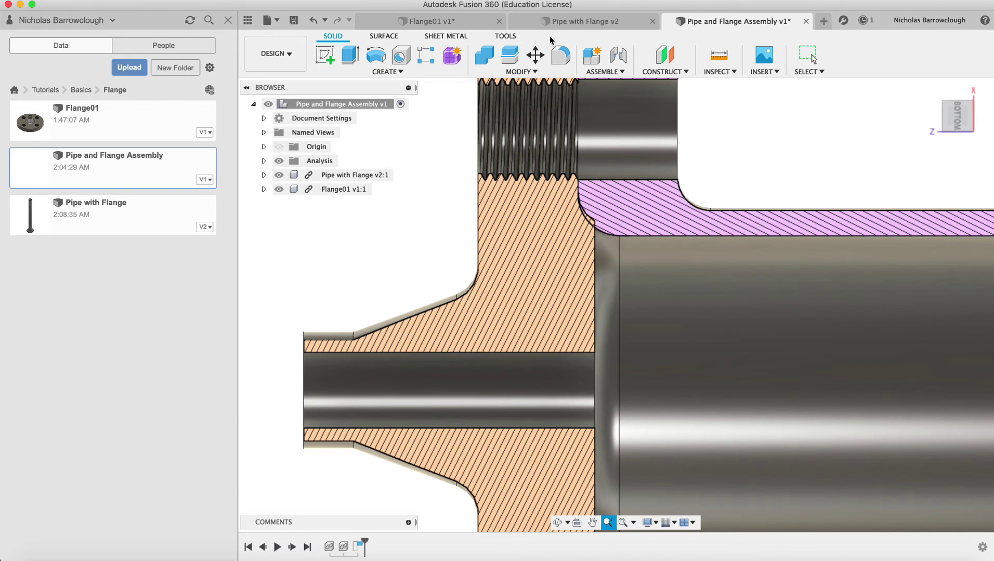
# Delete the existing bore fillet in the Pipe with Flange design.
pyautogui.click(564, 23)
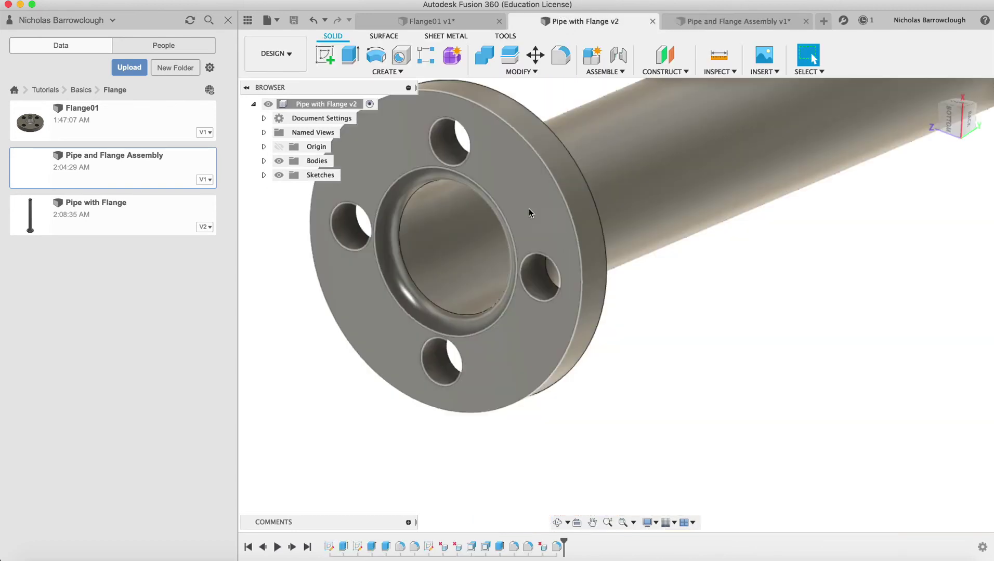
pyautogui.click(393, 198)
pyautogui.press('Delete')
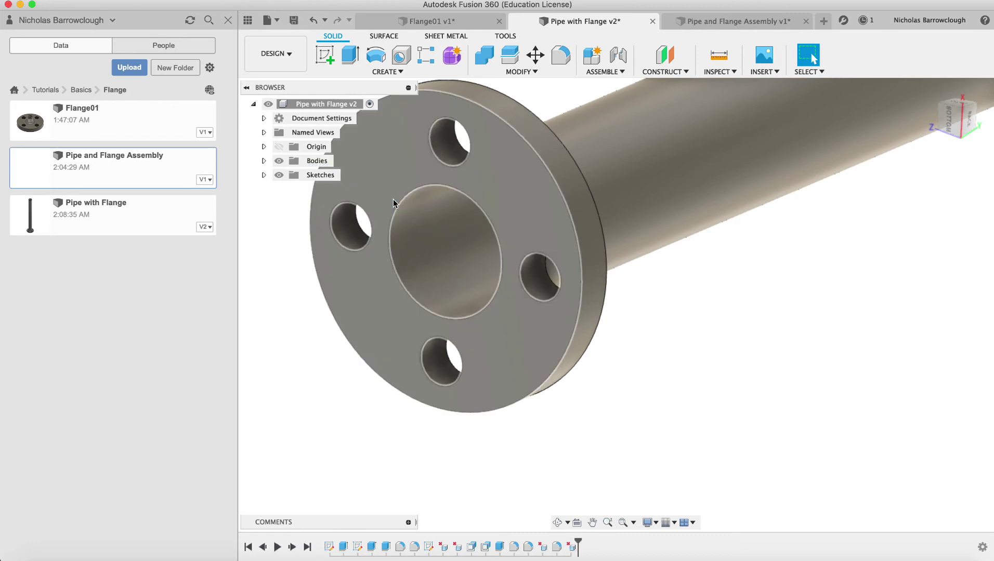
# Add a 5.5 mm fillet to the bore's inner edge and save the design.
pyautogui.click(560, 54)
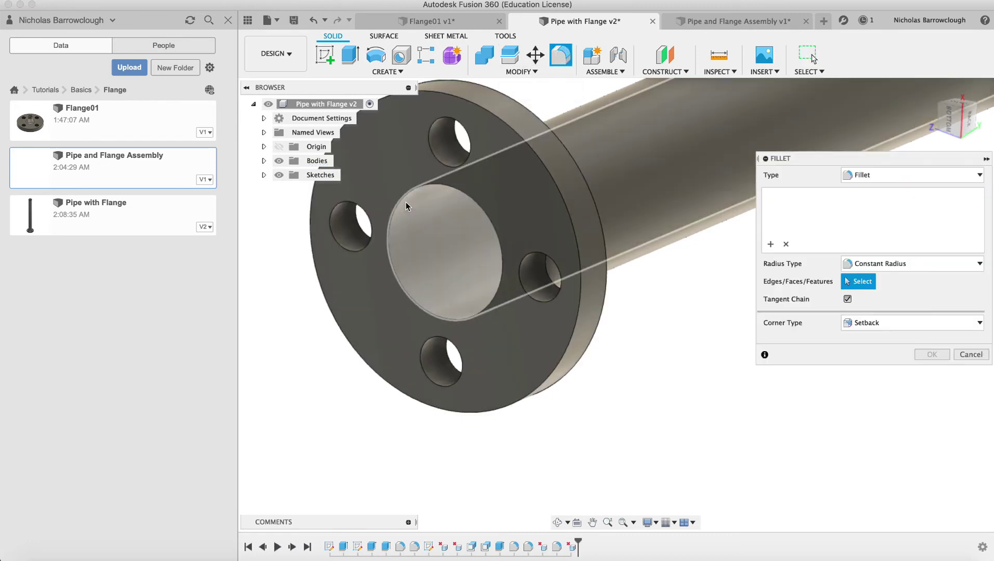
pyautogui.click(403, 197)
pyautogui.write('5.5')
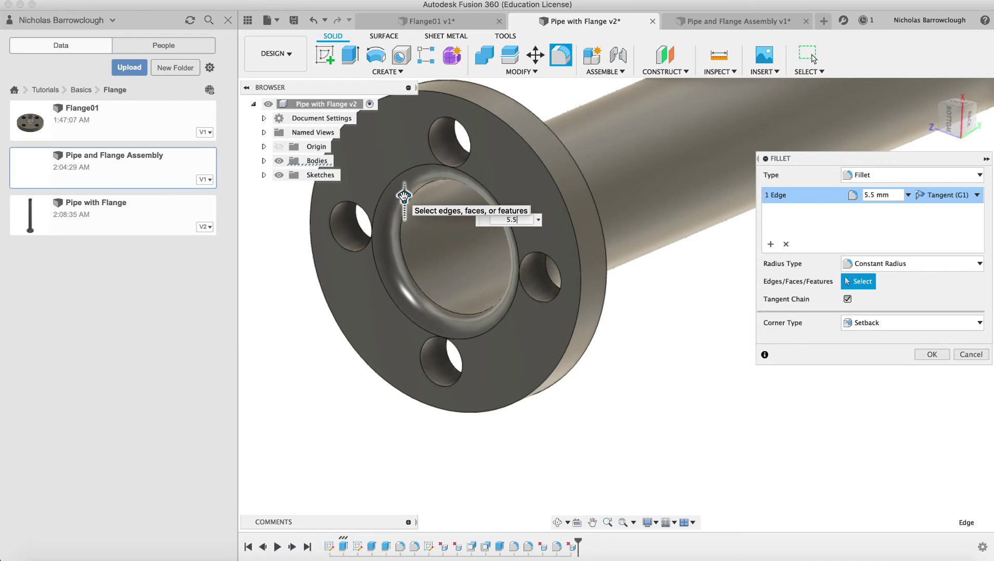
pyautogui.press('Return')
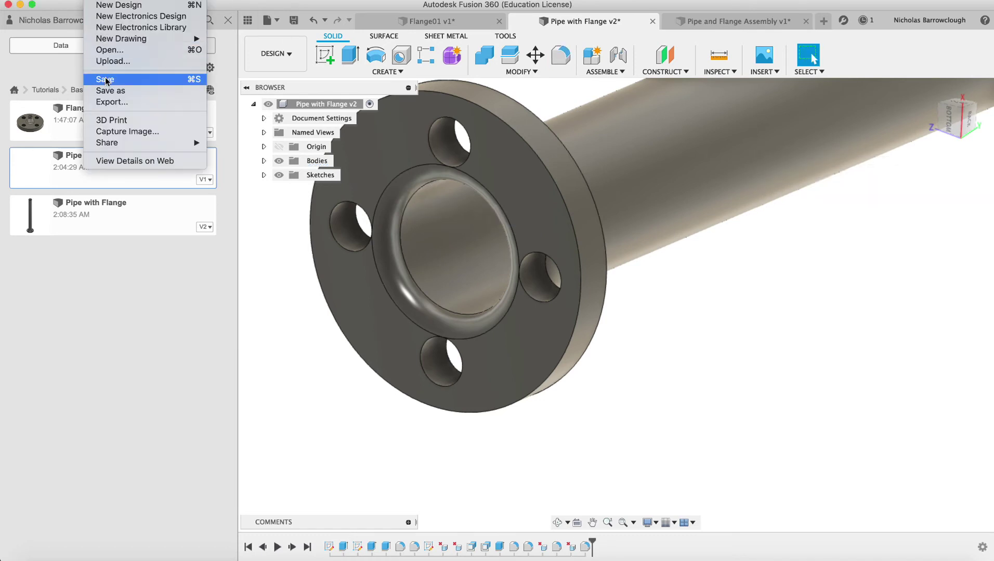
pyautogui.click(107, 77)
pyautogui.click(521, 286)
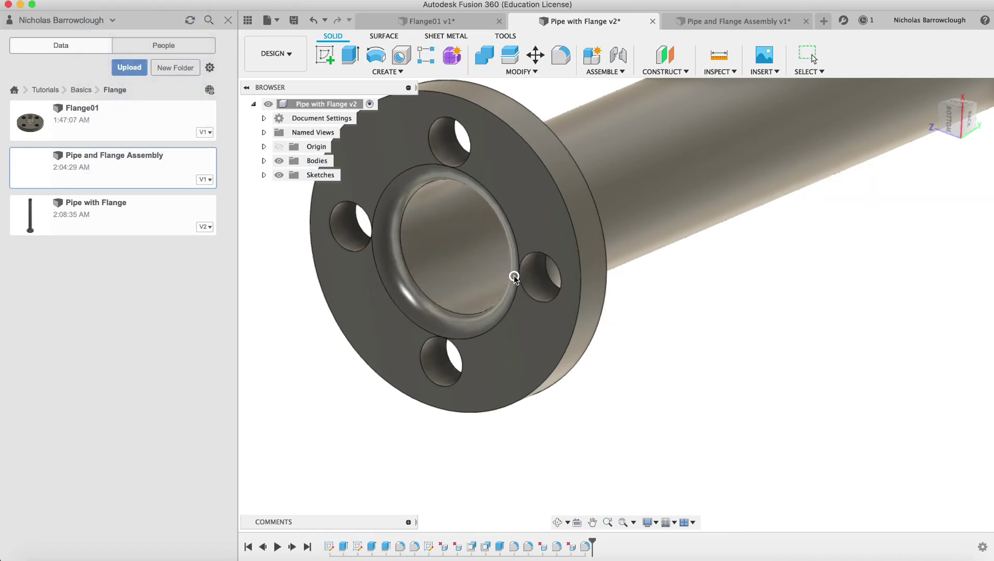
# Update the assembly's out-of-date Pipe with Flange component to the latest version, v3.
pyautogui.click(750, 24)
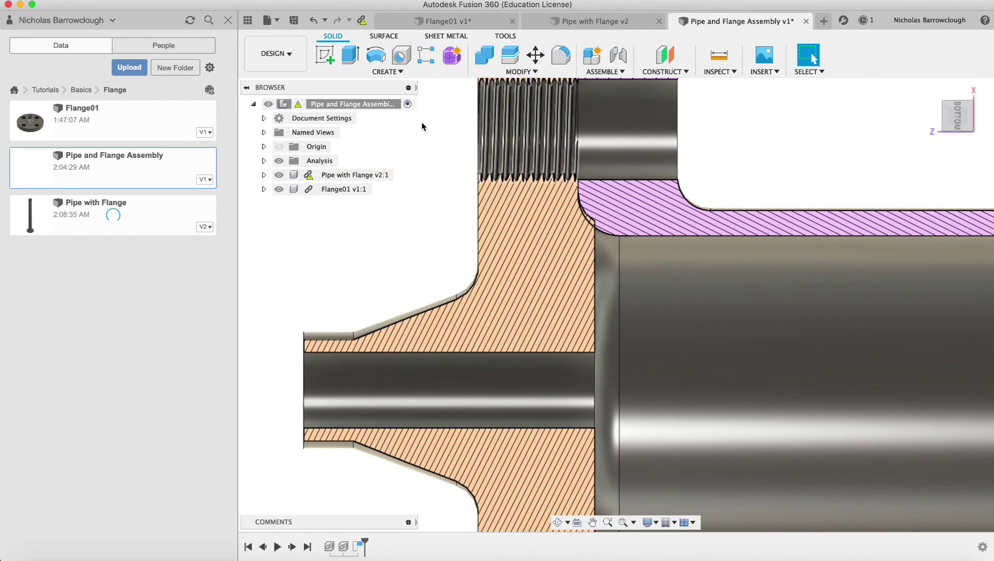
pyautogui.click(362, 20)
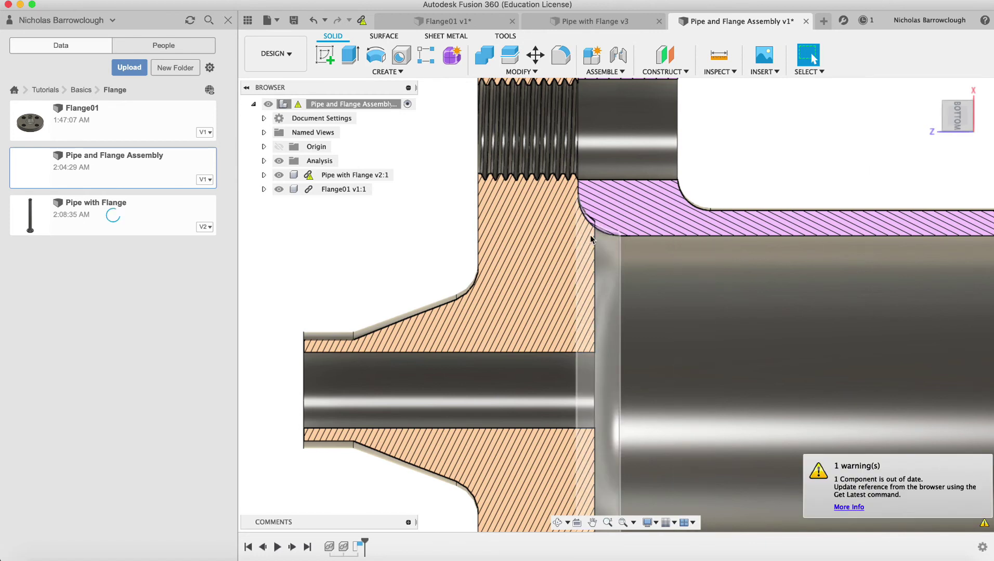
pyautogui.click(362, 23)
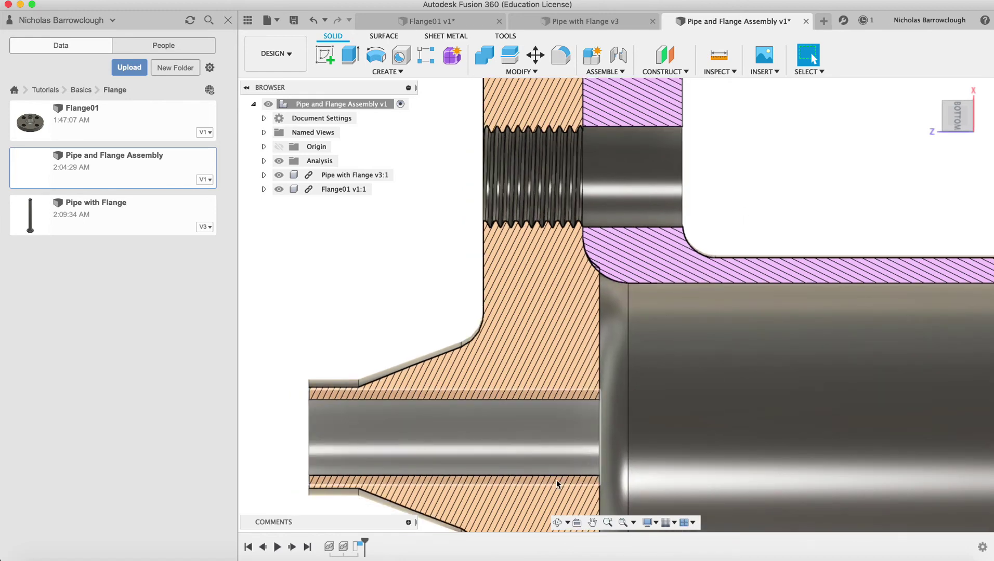
# Orbit the assembly section to inspect the flange face and threads, then select Flange01's raised ring.
pyautogui.click(557, 522)
pyautogui.moveTo(656, 140); pyautogui.dragTo(632, 144)
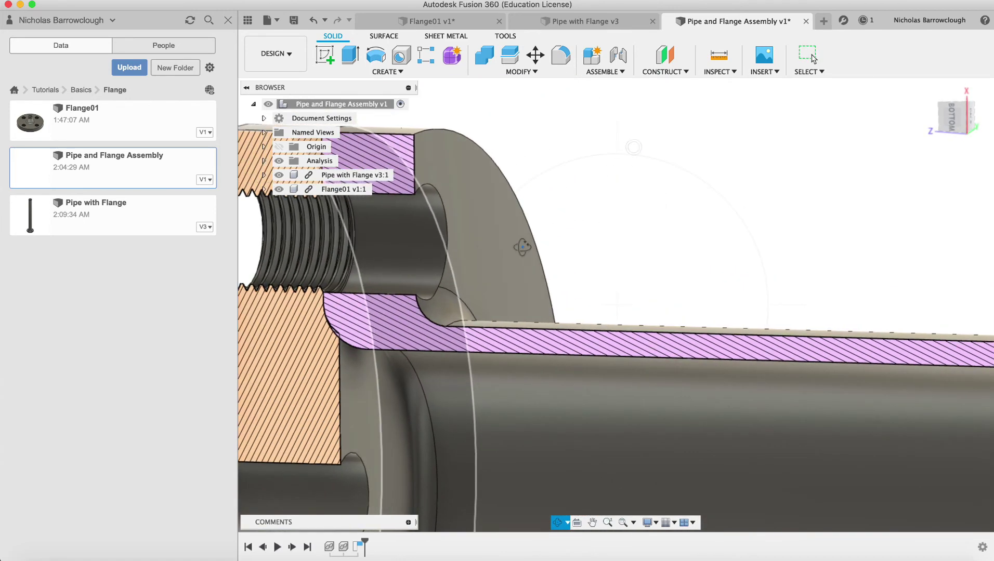
pyautogui.moveTo(523, 247); pyautogui.dragTo(578, 225)
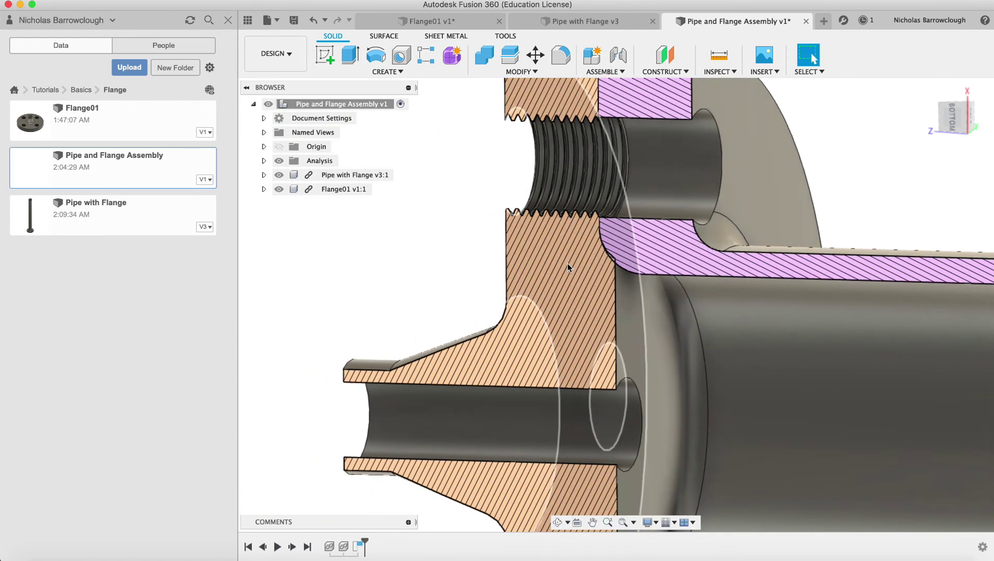
pyautogui.press('Escape')
pyautogui.click(448, 20)
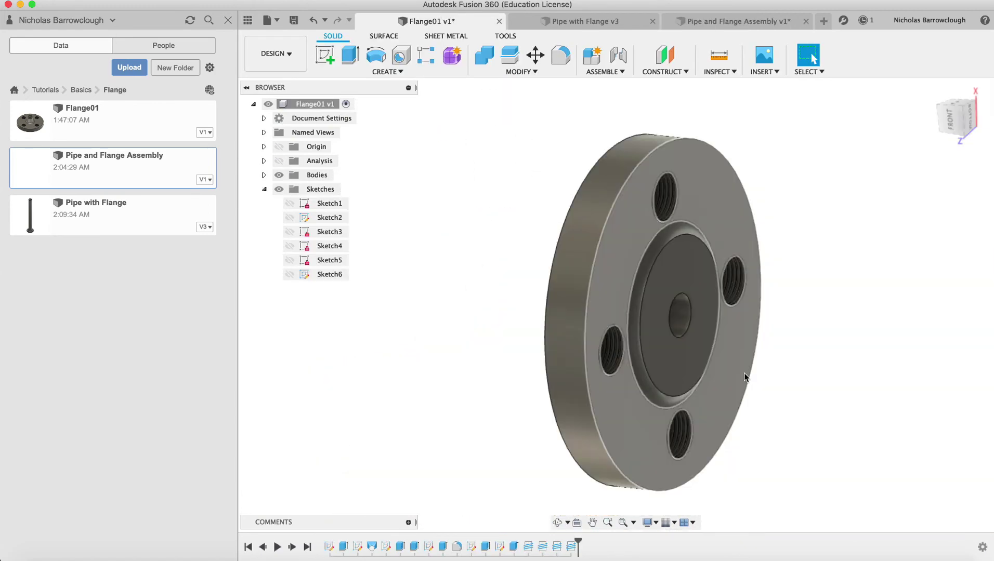
pyautogui.click(637, 292)
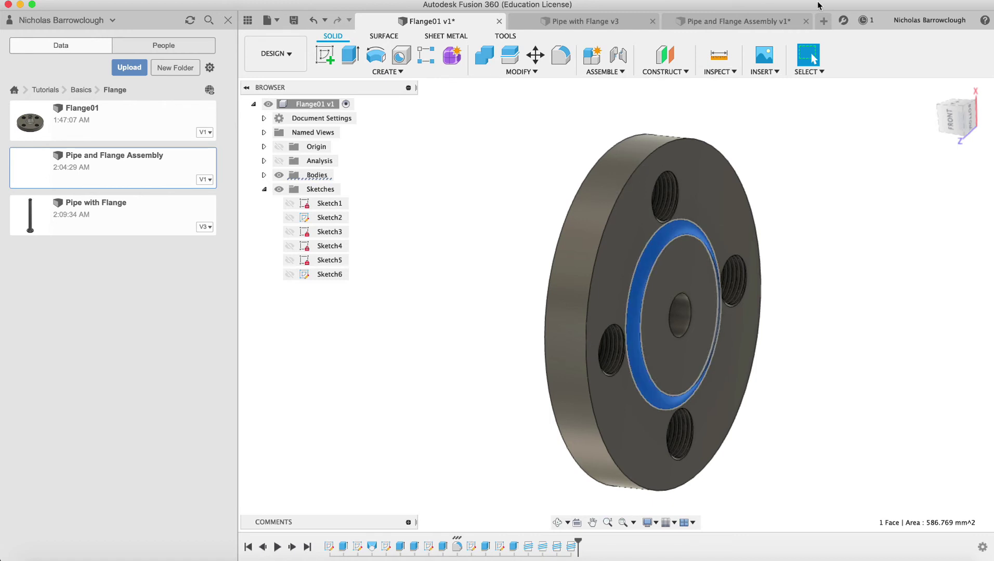
# Toggle Flange01 and pipe visibility in the assembly to compare how they fit.
pyautogui.click(778, 29)
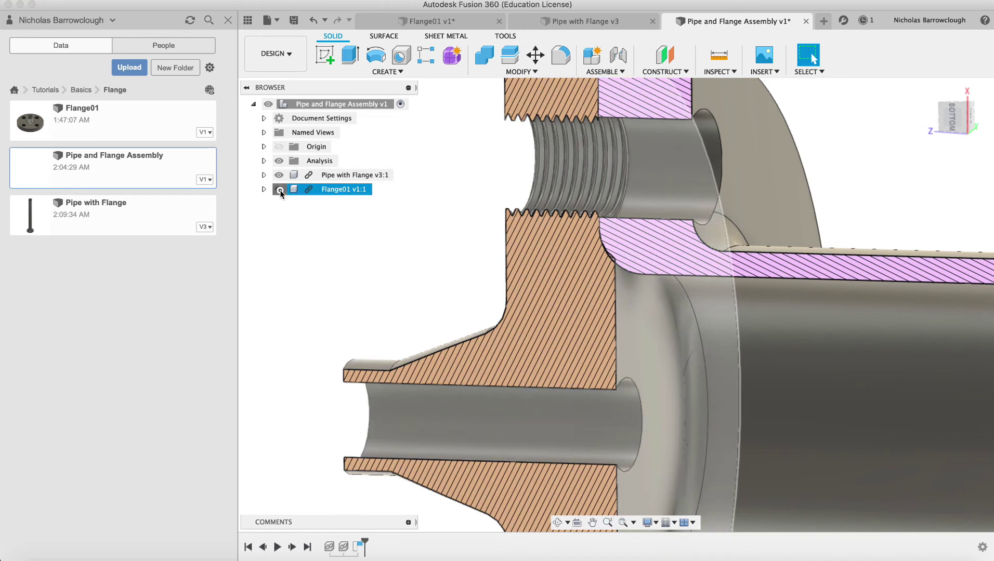
pyautogui.click(279, 190)
pyautogui.click(280, 189)
pyautogui.click(279, 175)
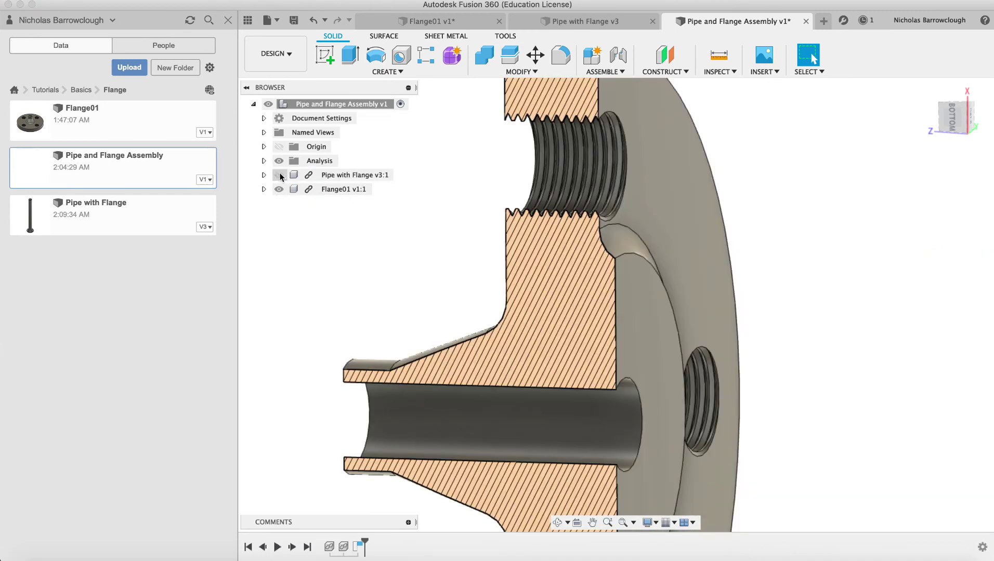
pyautogui.click(279, 176)
pyautogui.click(279, 175)
pyautogui.click(279, 175)
pyautogui.click(279, 175)
pyautogui.click(279, 175)
# In Flange01, delete the raised face ring and then undo the deletion.
pyautogui.click(628, 23)
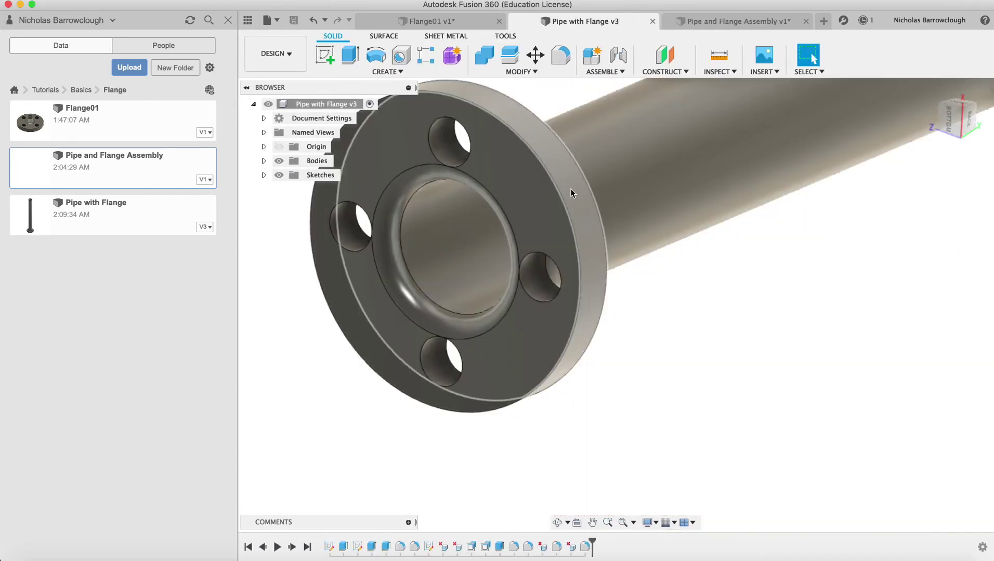
pyautogui.click(444, 24)
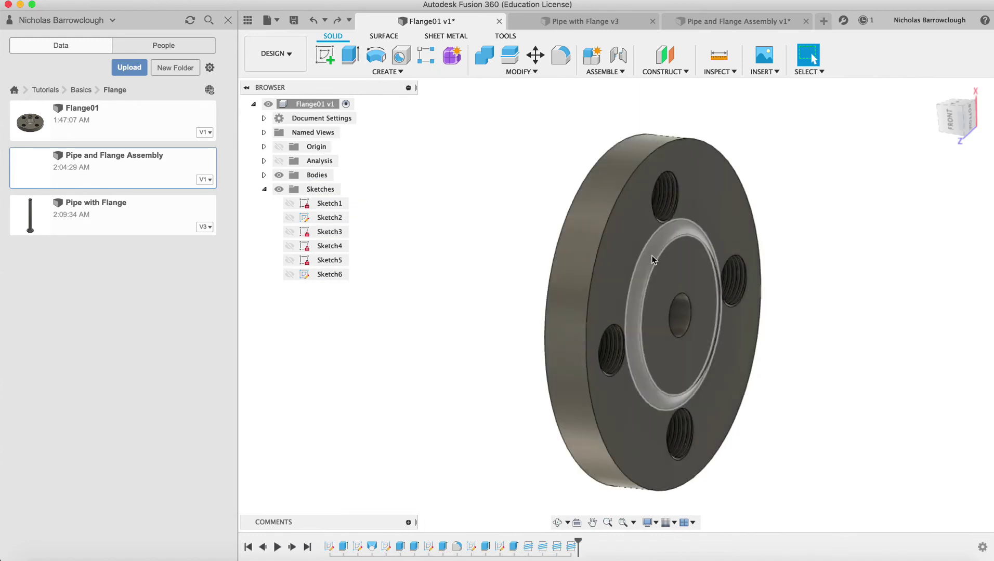
pyautogui.click(652, 258)
pyautogui.press('Delete')
pyautogui.press('super+z')
# Offset the flange's raised ring face by 4.5 mm.
pyautogui.click(658, 251)
pyautogui.click(509, 72)
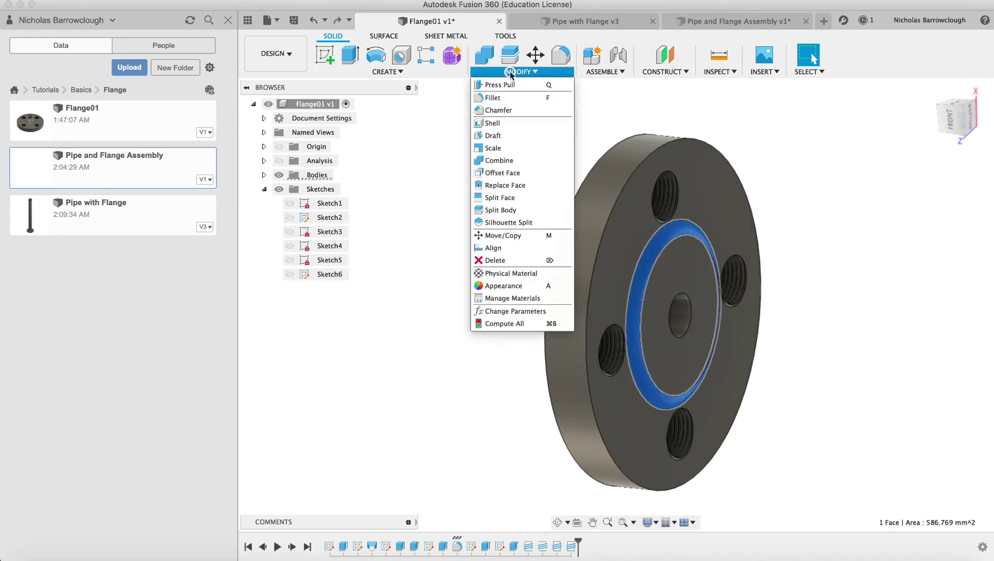
pyautogui.click(499, 85)
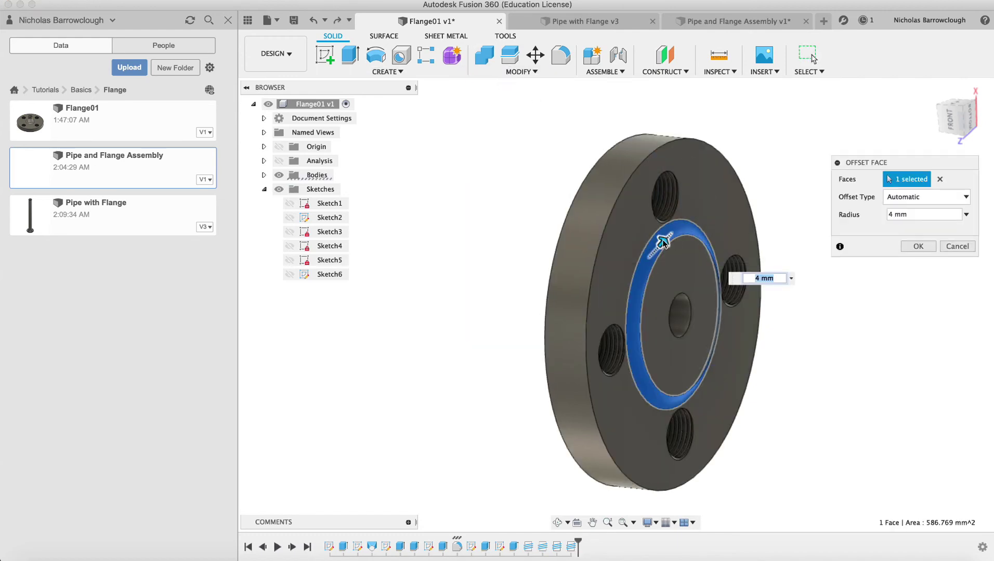
pyautogui.write('5')
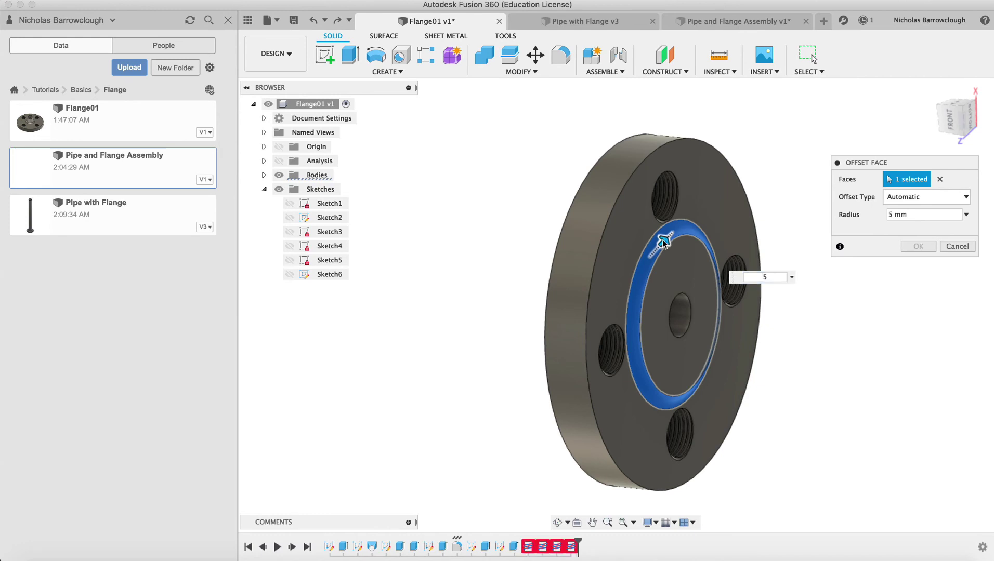
pyautogui.press('BackSpace')
pyautogui.write('4.5')
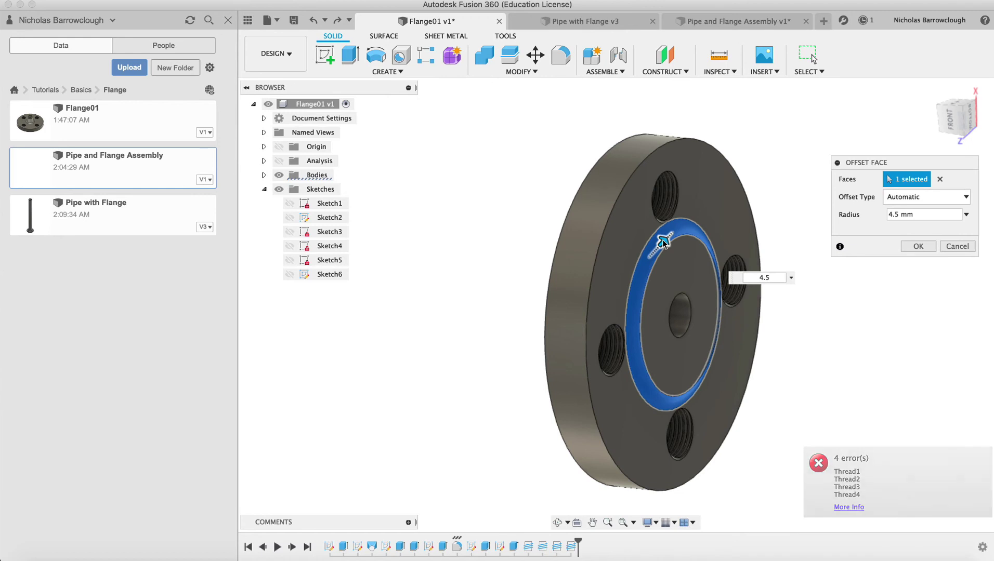
pyautogui.press('Return')
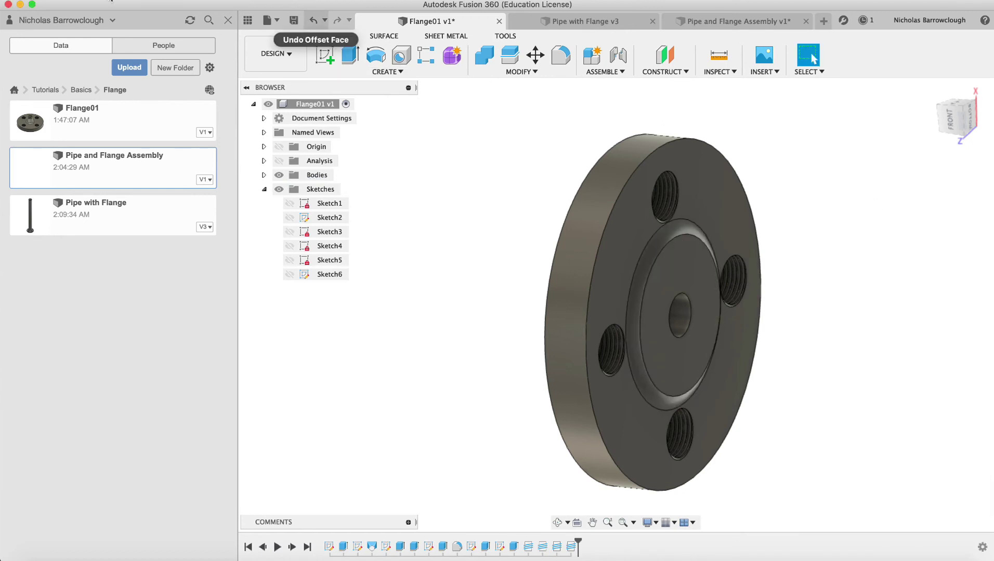
# Save Flange01 as a new version with the default description.
pyautogui.click(268, 20)
pyautogui.click(114, 79)
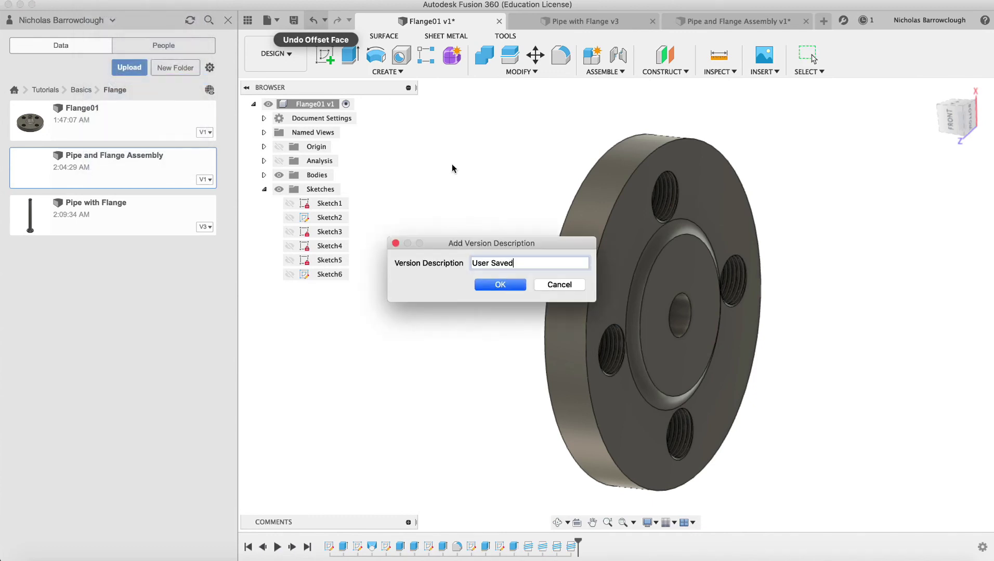
pyautogui.click(511, 287)
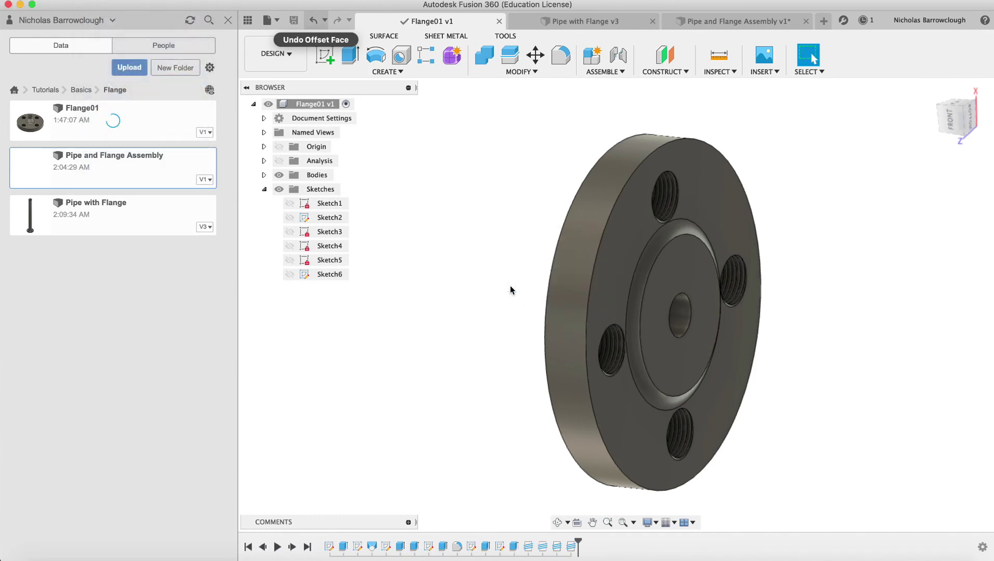
# Try filleting the ring's inner circular edge, check it from below and side, then cancel.
pyautogui.click(561, 55)
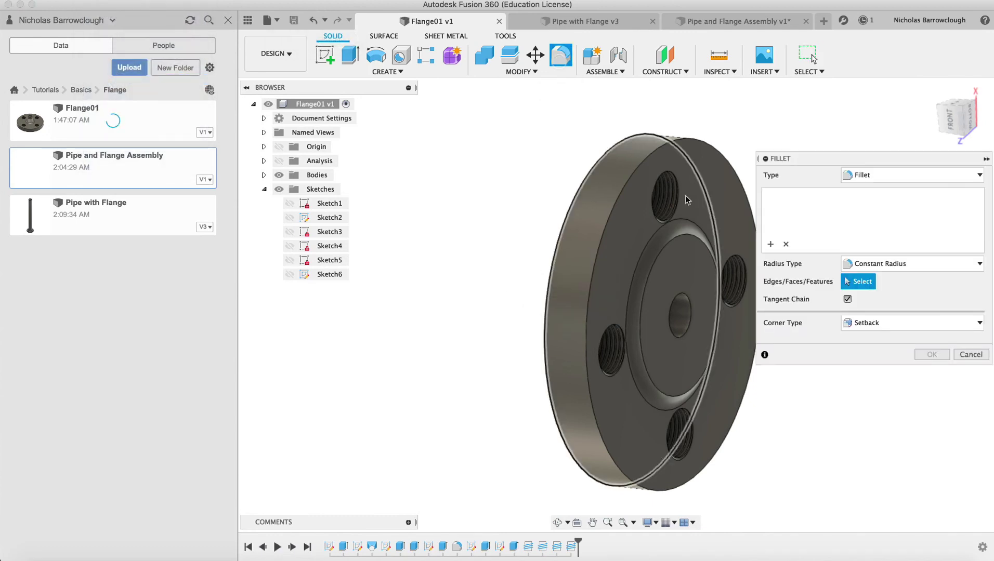
pyautogui.click(670, 241)
pyautogui.write('1')
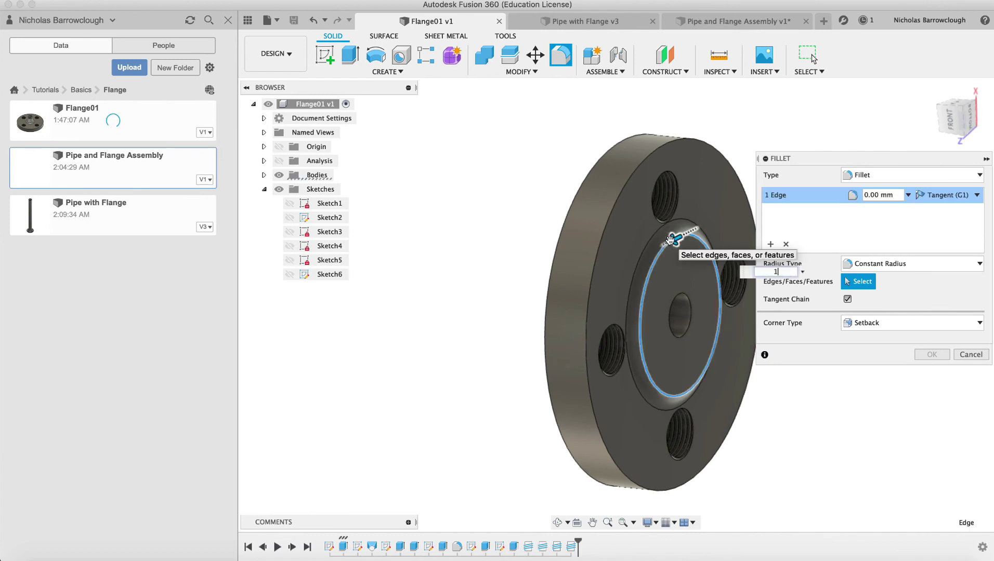
pyautogui.press('Return')
pyautogui.write('2')
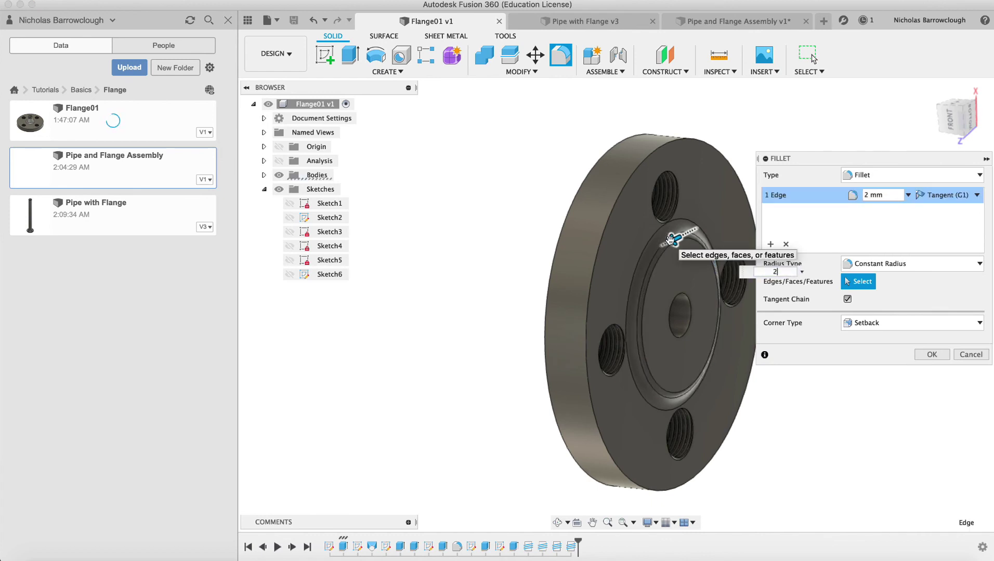
pyautogui.click(970, 119)
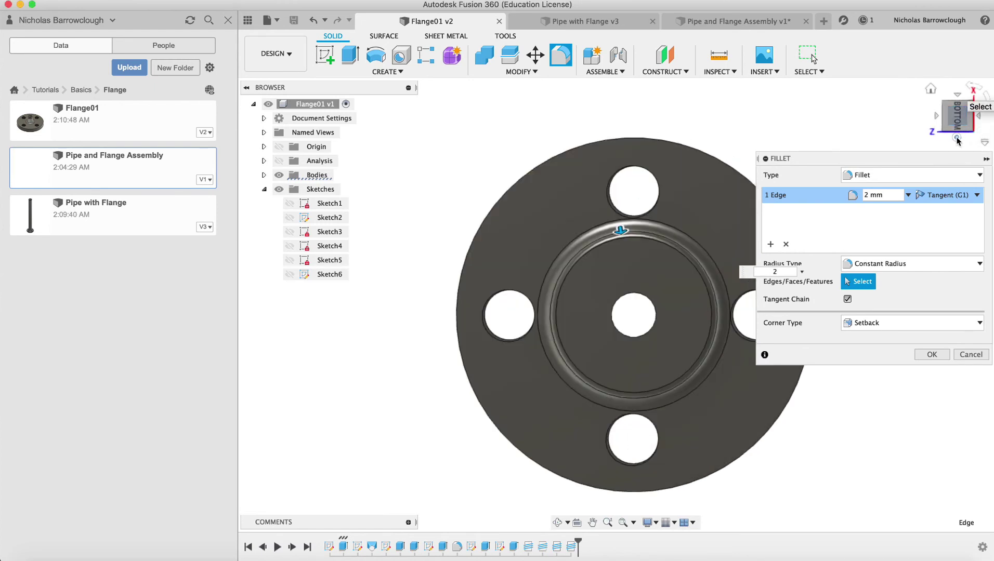
pyautogui.click(958, 131)
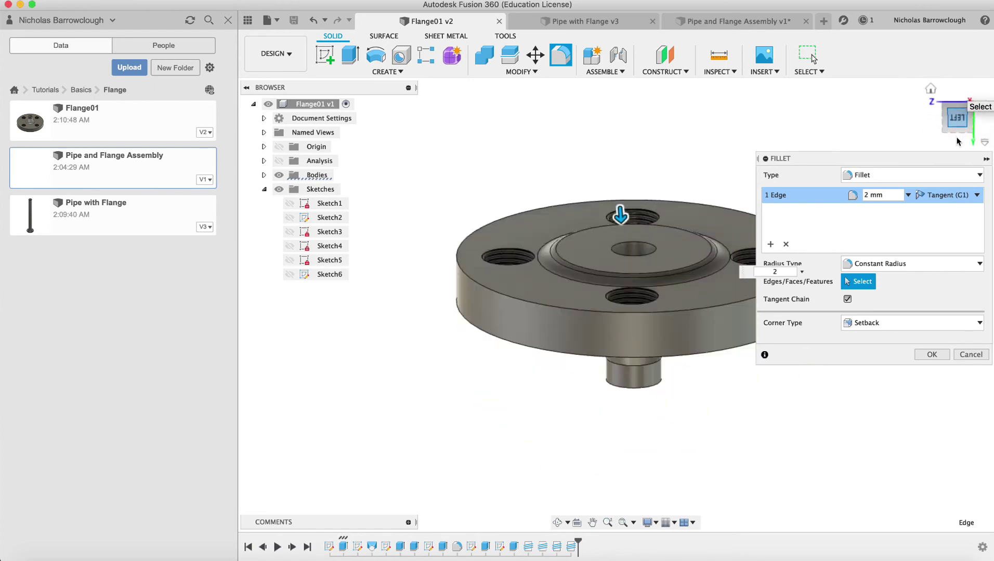
pyautogui.click(970, 354)
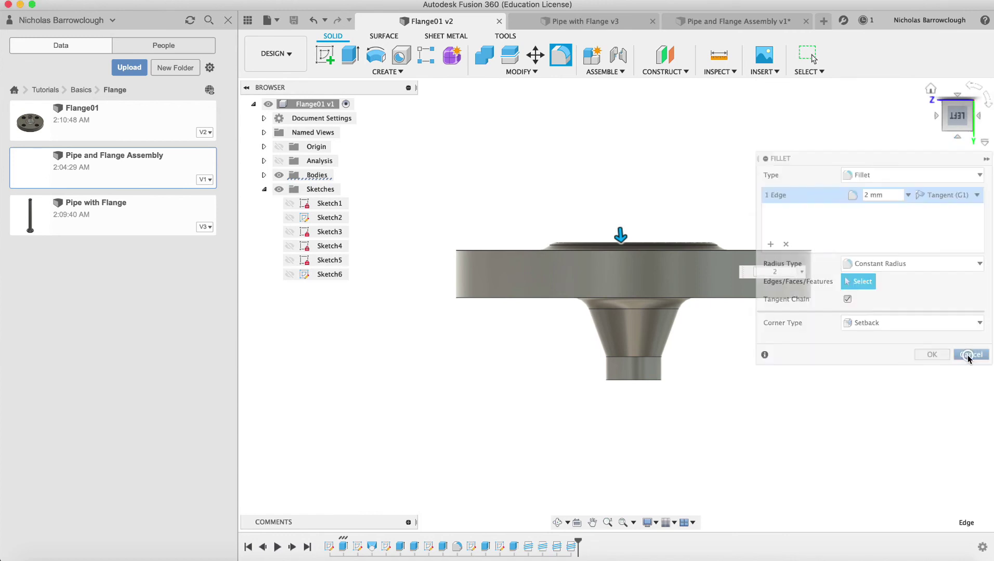
# Round the raised face's top edge with a 2 mm fillet.
pyautogui.click(560, 54)
pyautogui.click(573, 242)
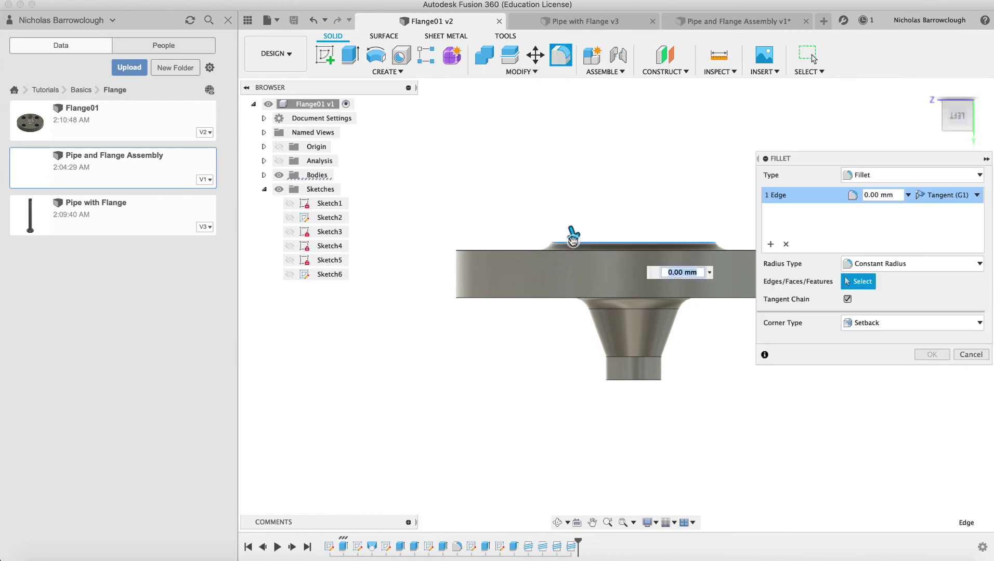
pyautogui.write('1')
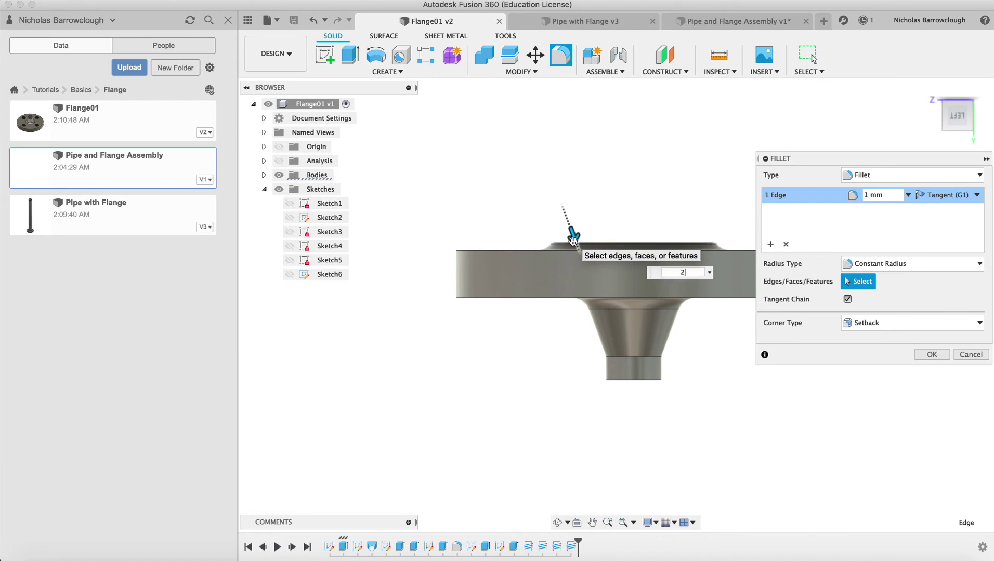
pyautogui.click(932, 354)
# Add a 2 mm chamfer to the raised face's top edge.
pyautogui.click(533, 71)
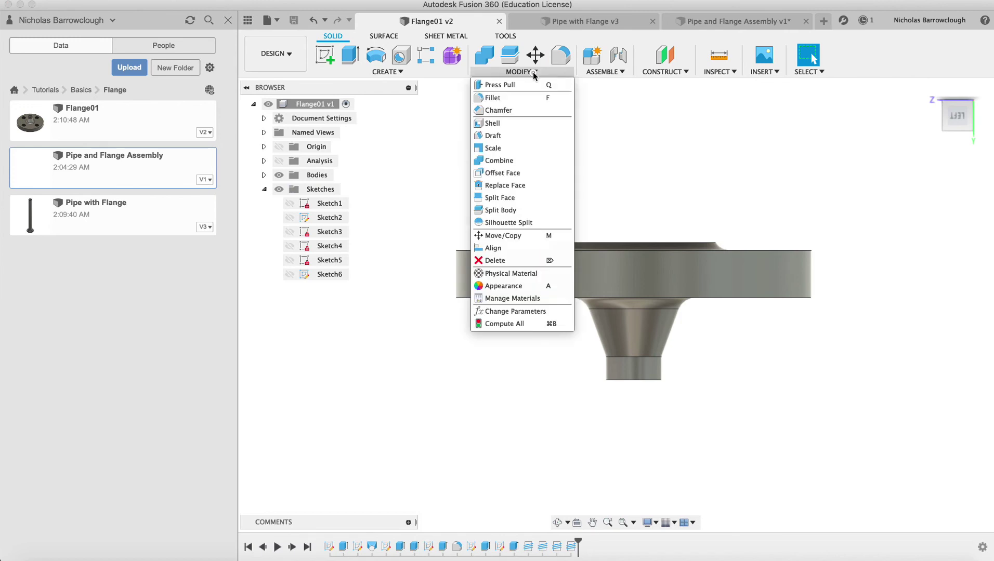
pyautogui.click(499, 110)
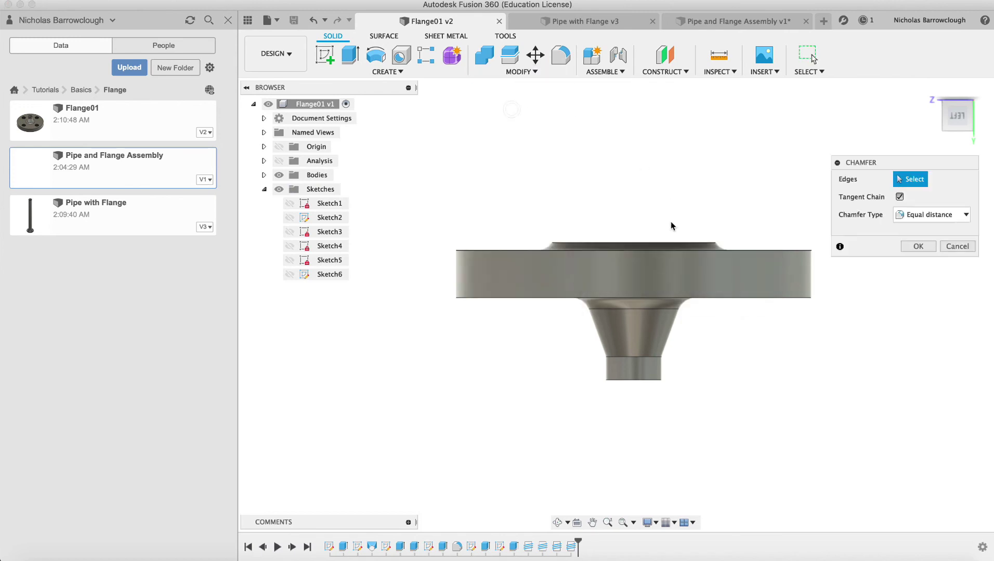
pyautogui.click(578, 244)
pyautogui.write('2')
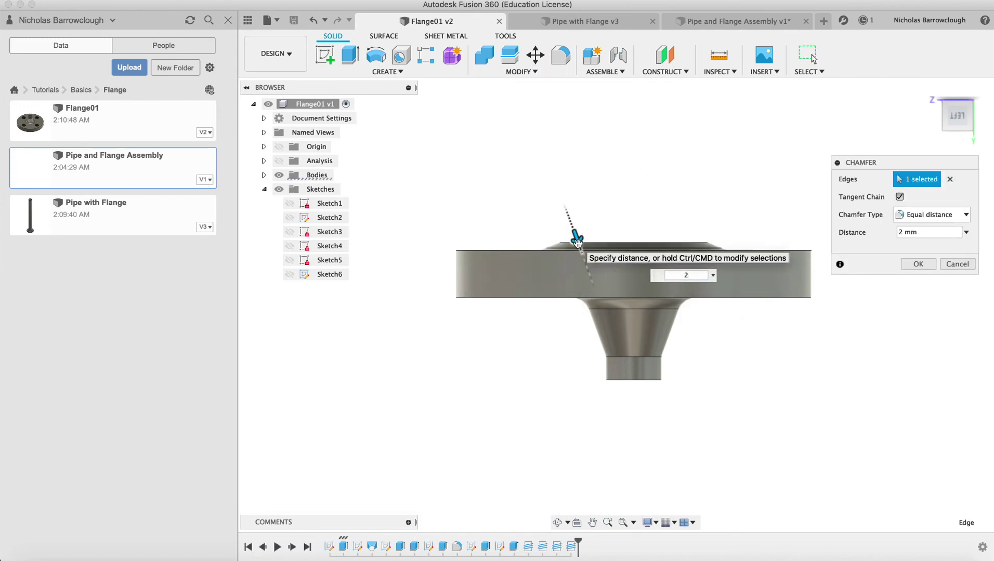
pyautogui.press('Return')
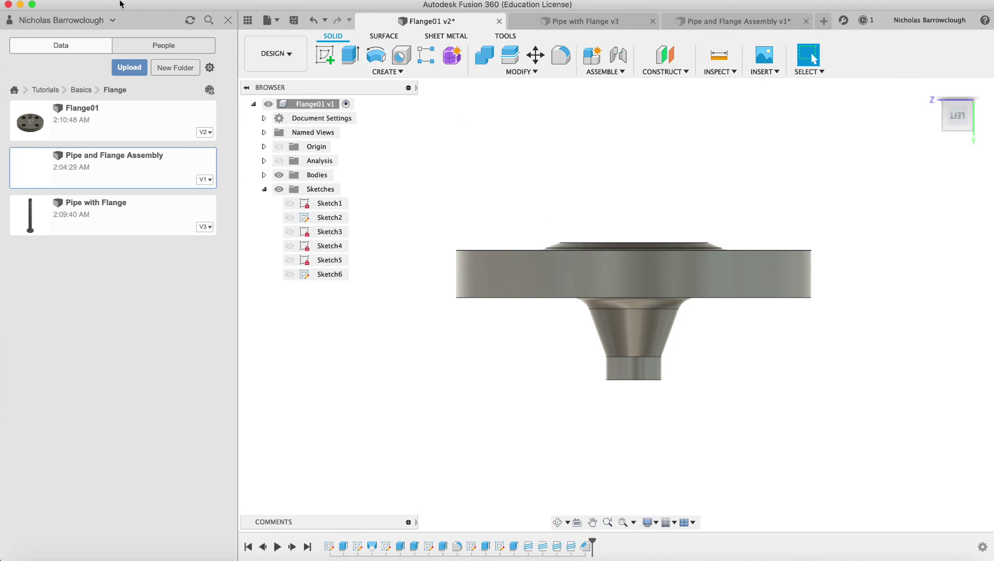
# Save Flange01 and update the Pipe and Flange Assembly to the new Flange01 version.
pyautogui.click(100, 78)
pyautogui.click(490, 286)
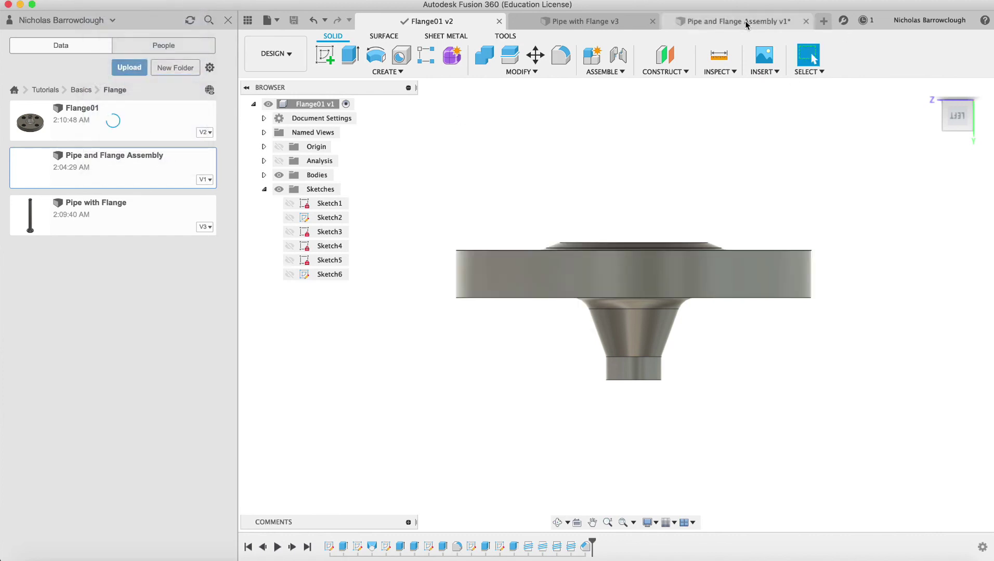
pyautogui.click(746, 22)
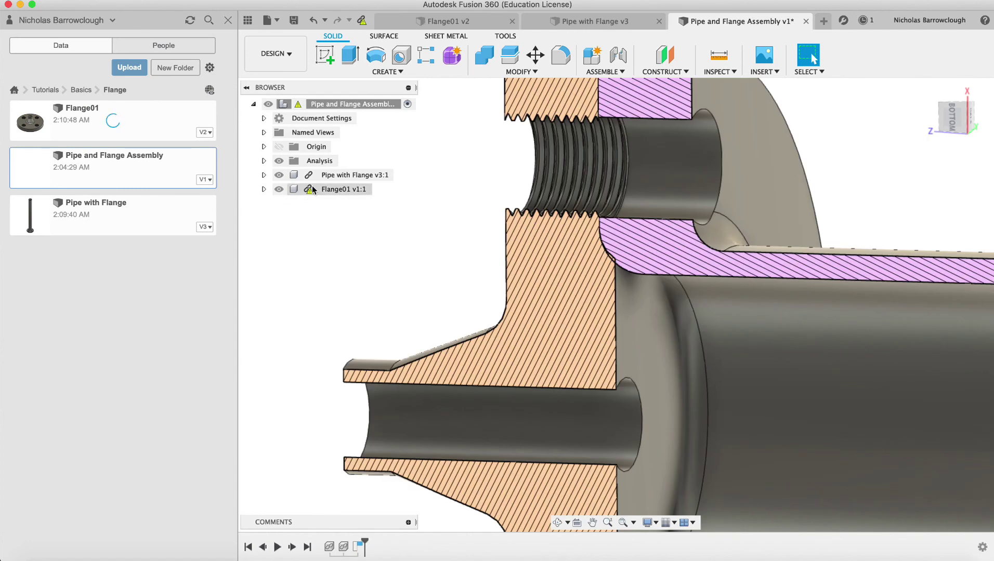
pyautogui.click(361, 21)
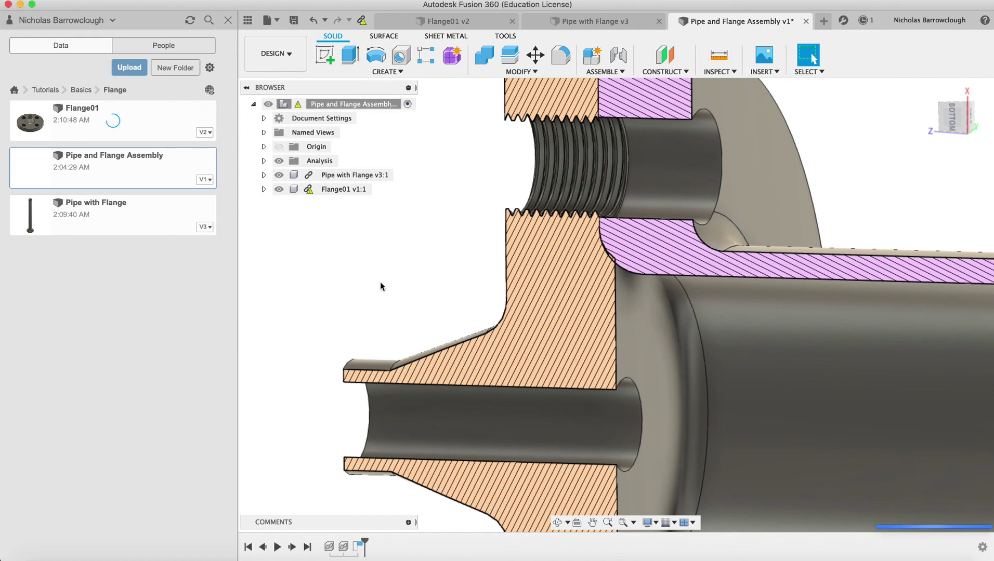
# Orbit and zoom out on the assembly's section view.
pyautogui.click(557, 522)
pyautogui.moveTo(629, 283); pyautogui.dragTo(655, 276)
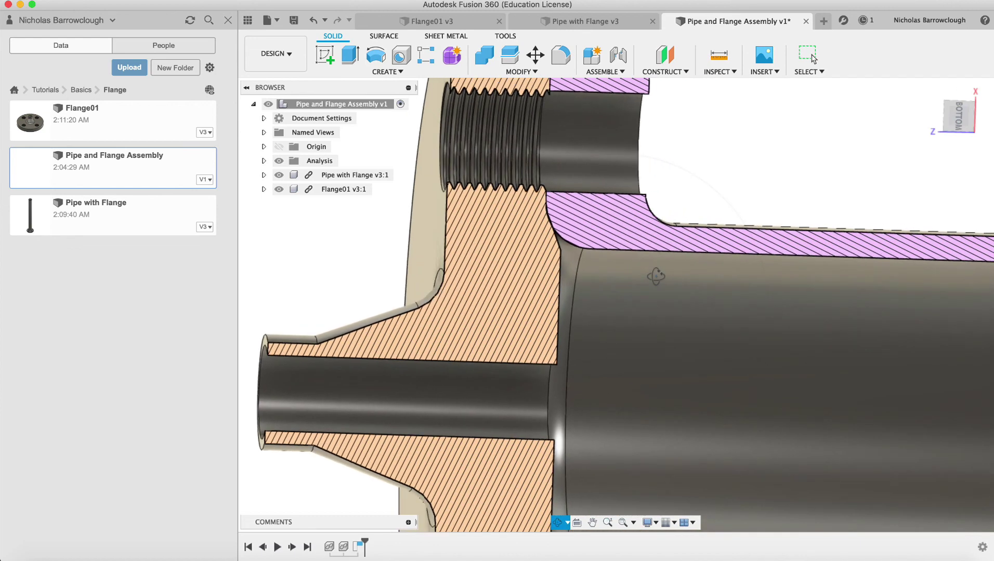
pyautogui.click(607, 522)
pyautogui.moveTo(628, 316); pyautogui.dragTo(598, 265)
# Hide the section analysis cut and frame the whole uncut pipe with Flange01's bolt holes in view.
pyautogui.click(557, 522)
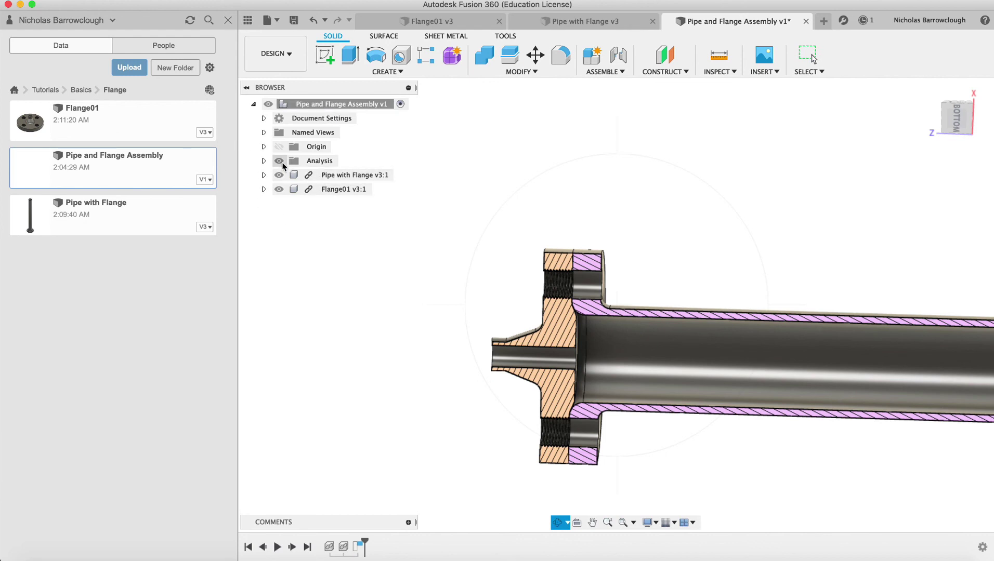
pyautogui.click(280, 162)
pyautogui.moveTo(610, 297); pyautogui.dragTo(633, 310)
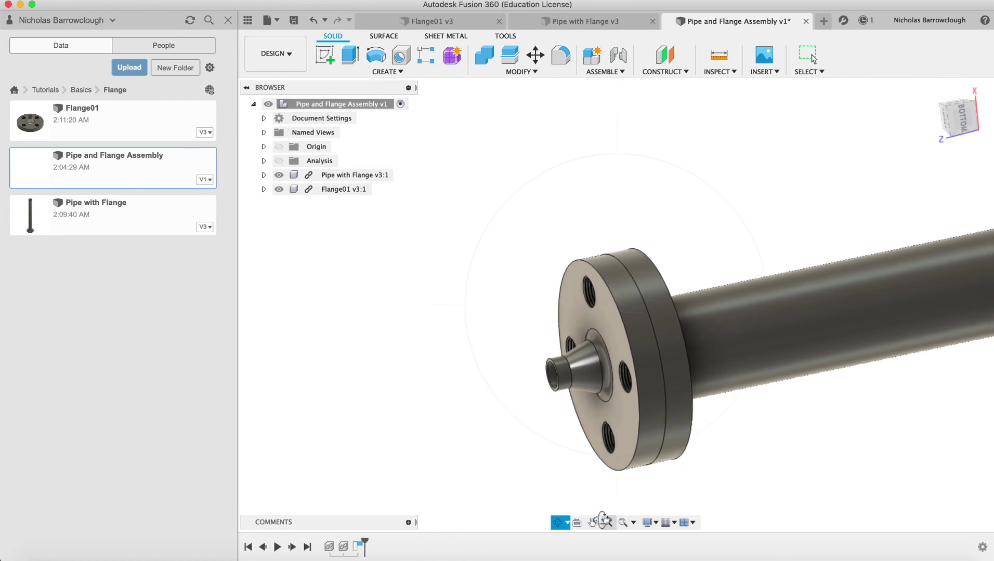
pyautogui.click(592, 522)
pyautogui.moveTo(689, 331); pyautogui.dragTo(547, 298)
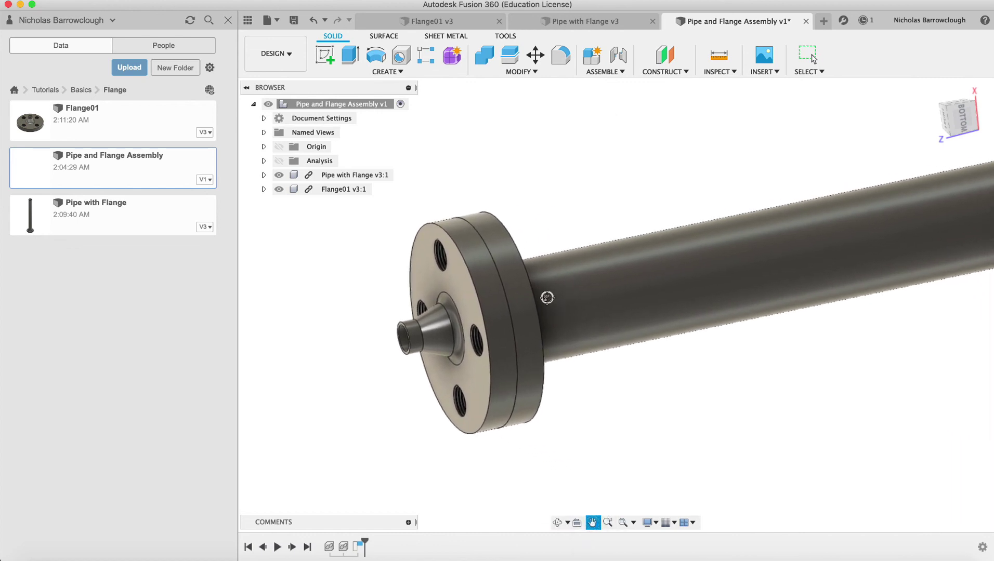
pyautogui.click(608, 525)
pyautogui.scroll(-2, 633, 280)
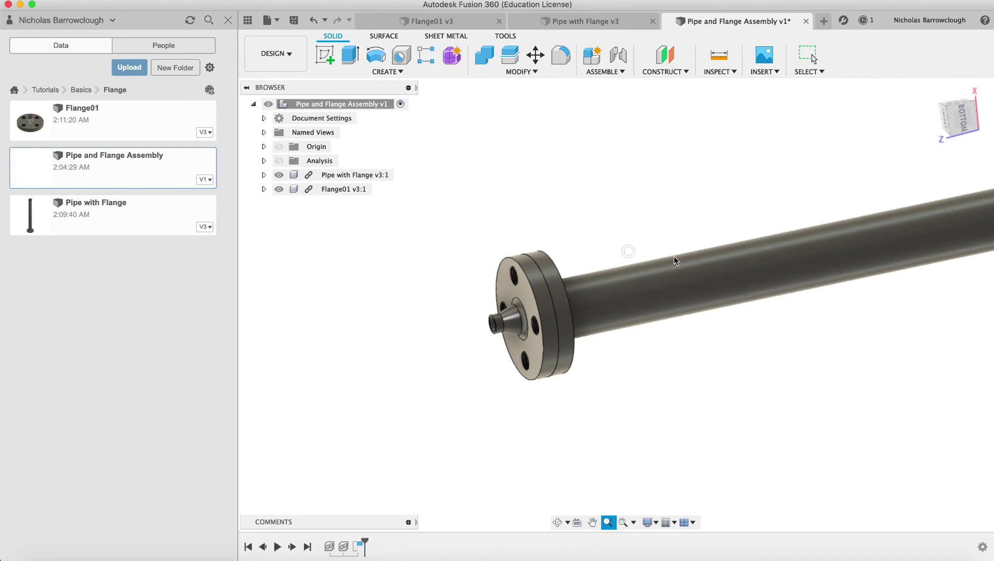
pyautogui.scroll(-2, 747, 254)
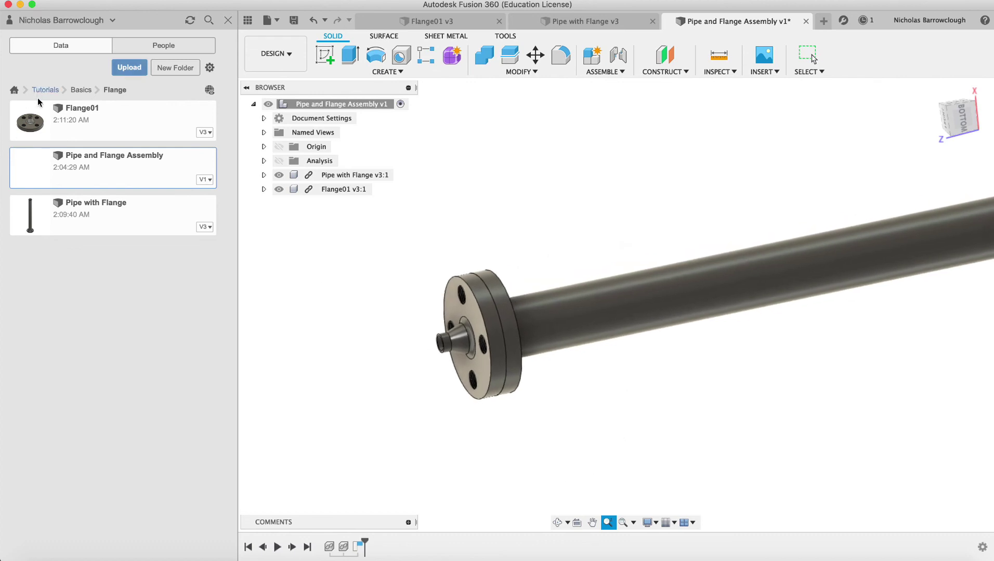